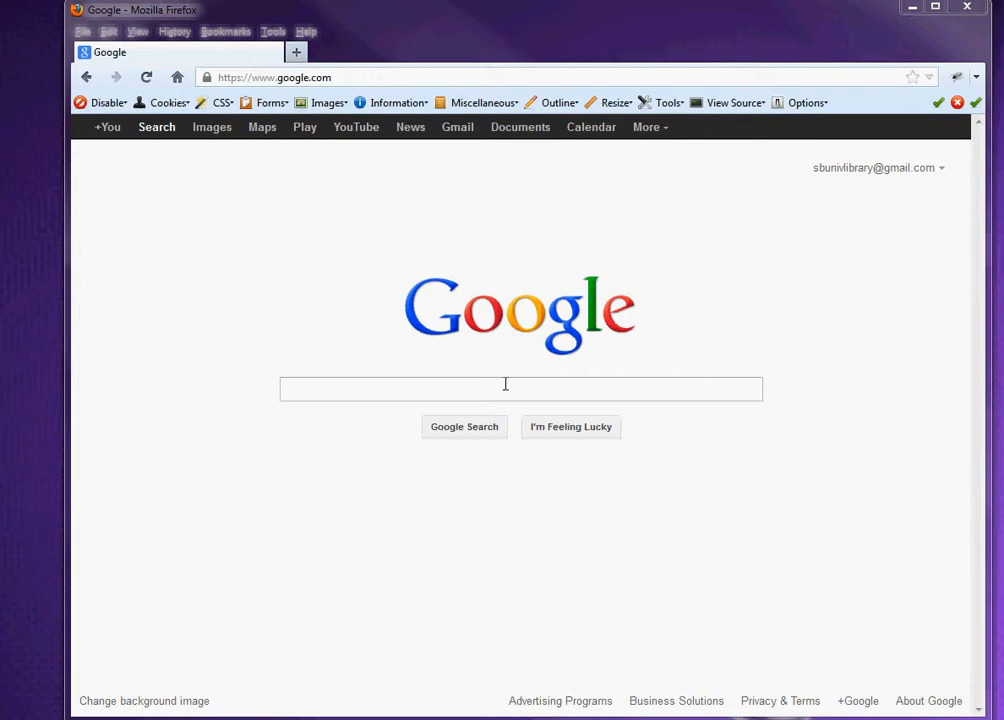
Search Google for "windows live movie maker"
left_click(505, 386)
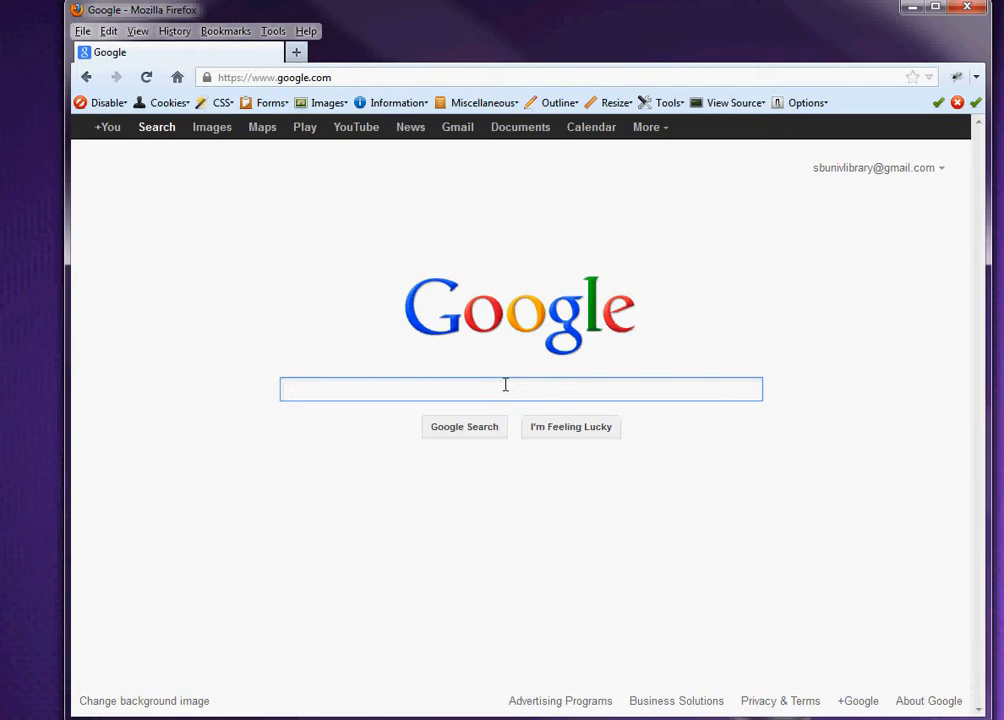
type("windows ")
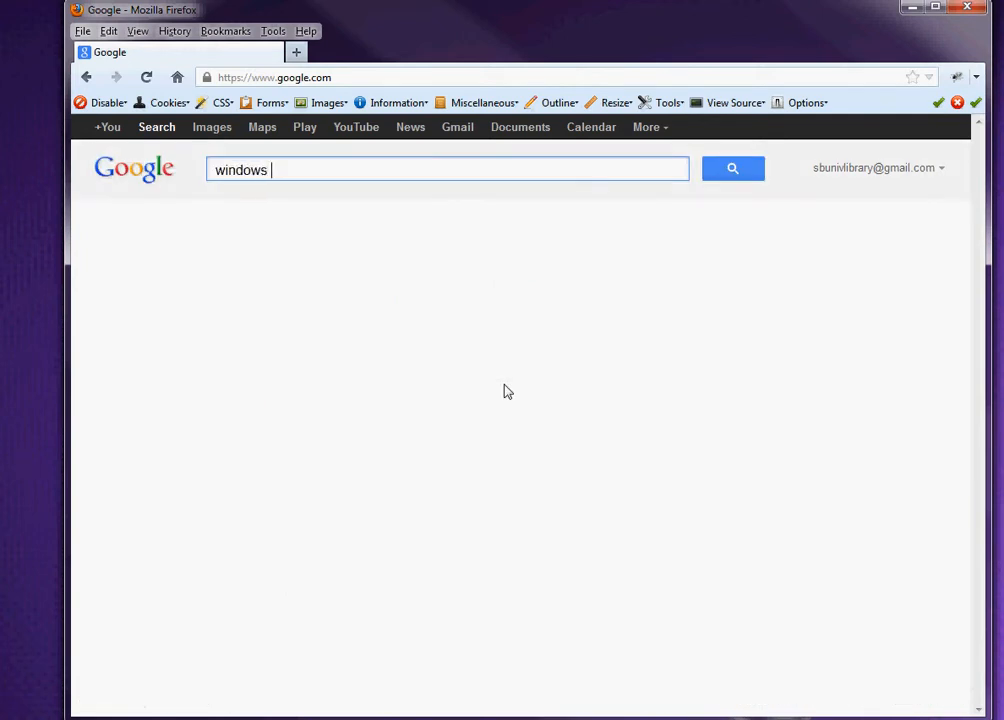
type("live movie maker")
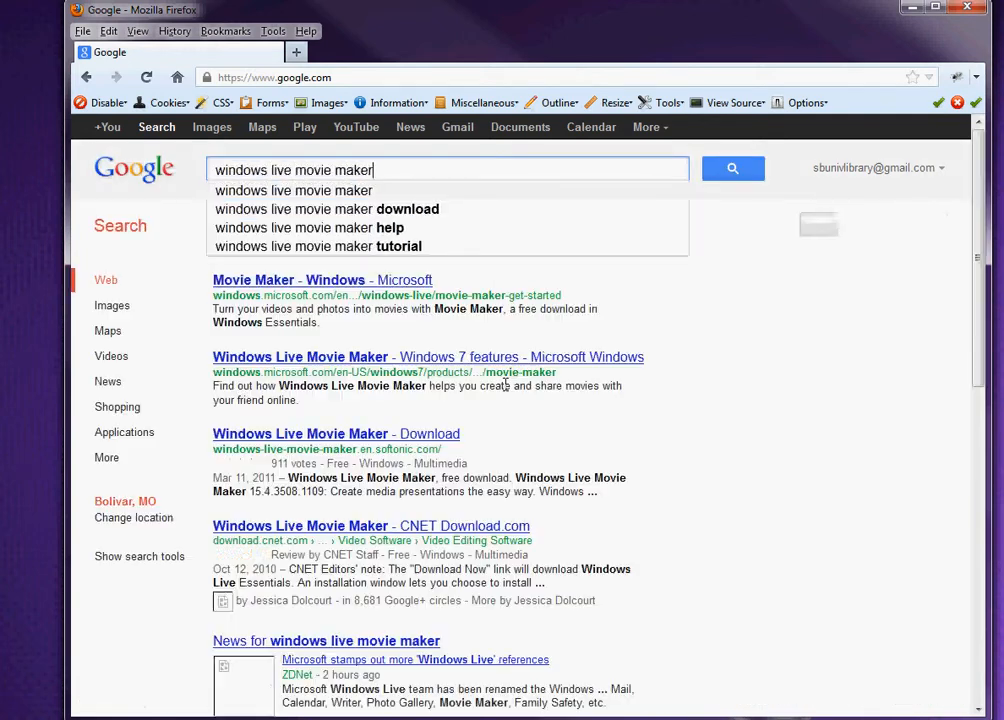
key("Return")
Open Microsoft's Movie Maker page from the search results and download the installer wlsetup-web.exe
left_click(433, 279)
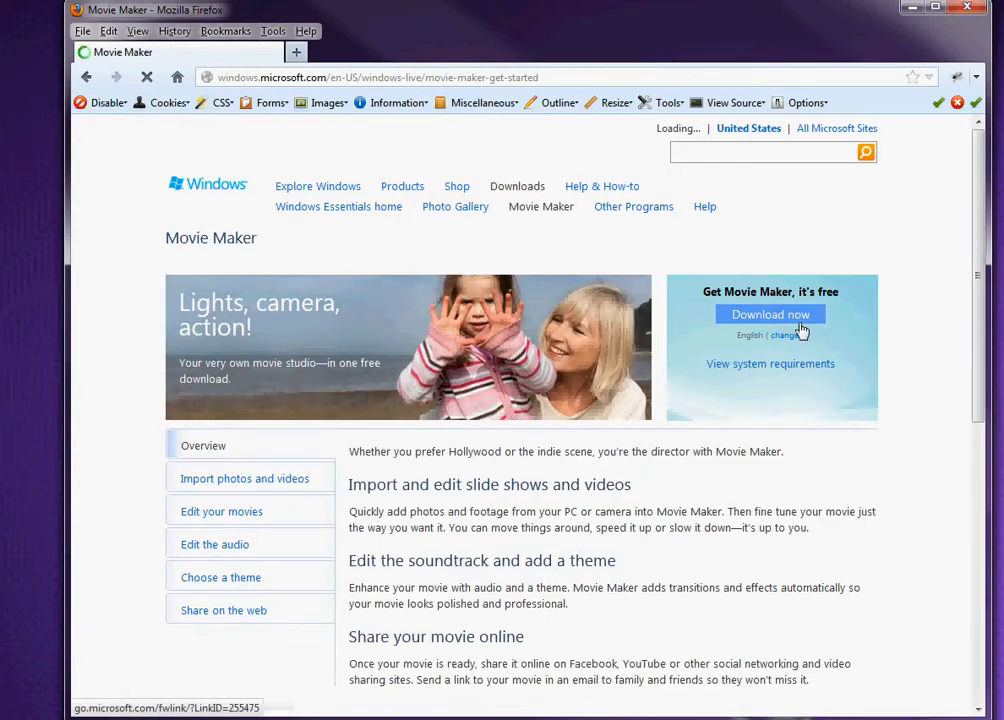
left_click(770, 315)
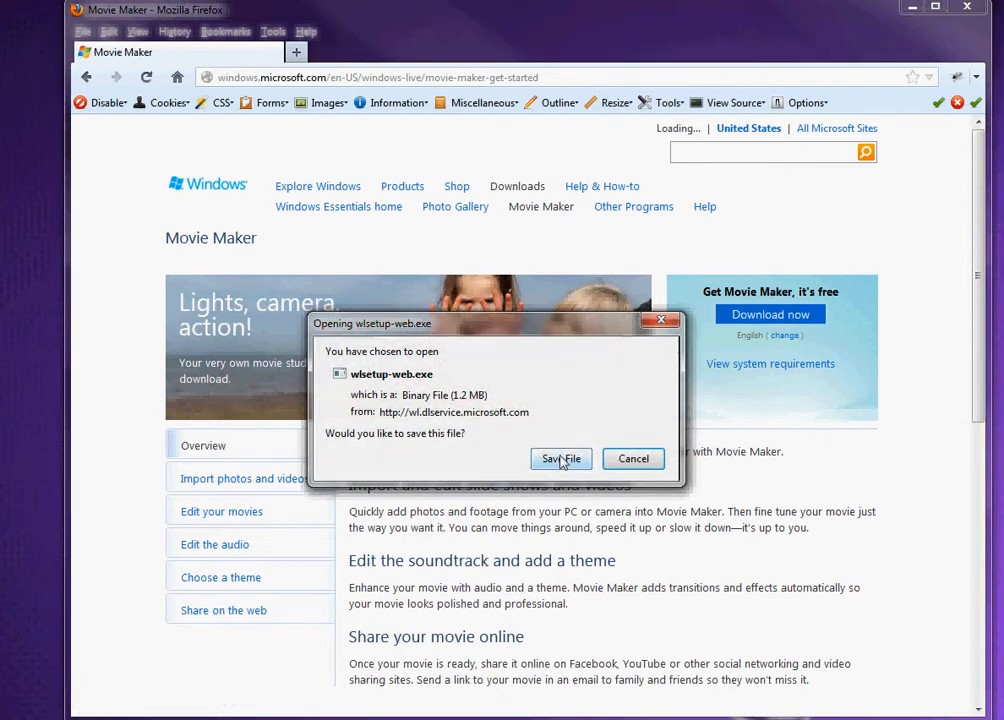
left_click(569, 458)
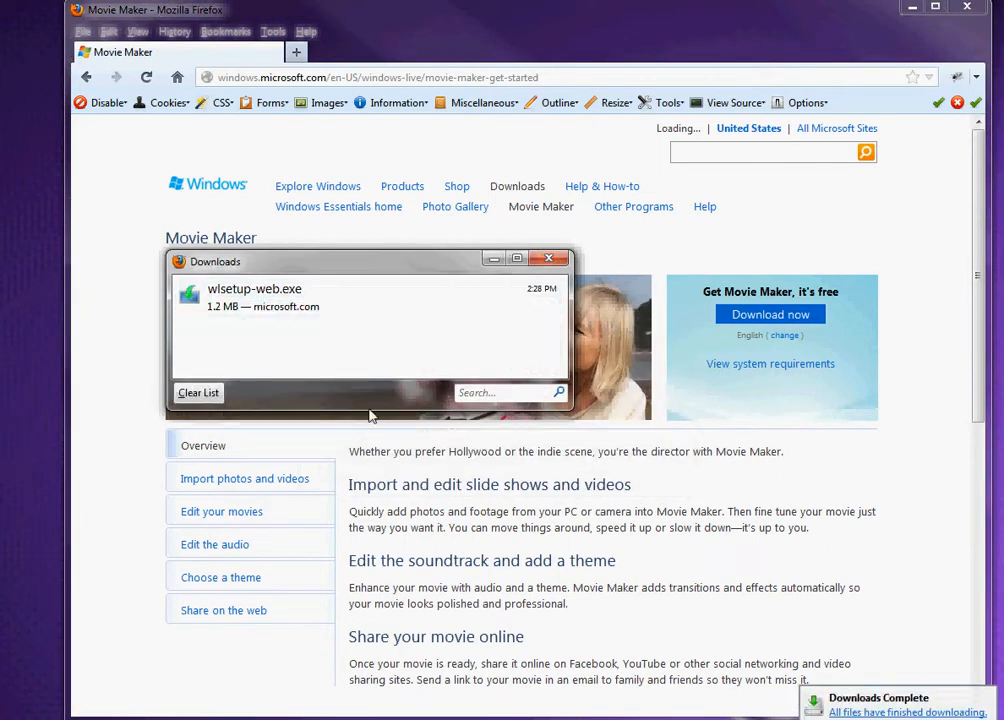
Run the downloaded installer, choose individual programs with Messenger excluded, and cancel the Windows Essentials 2012 setup
left_click(289, 307)
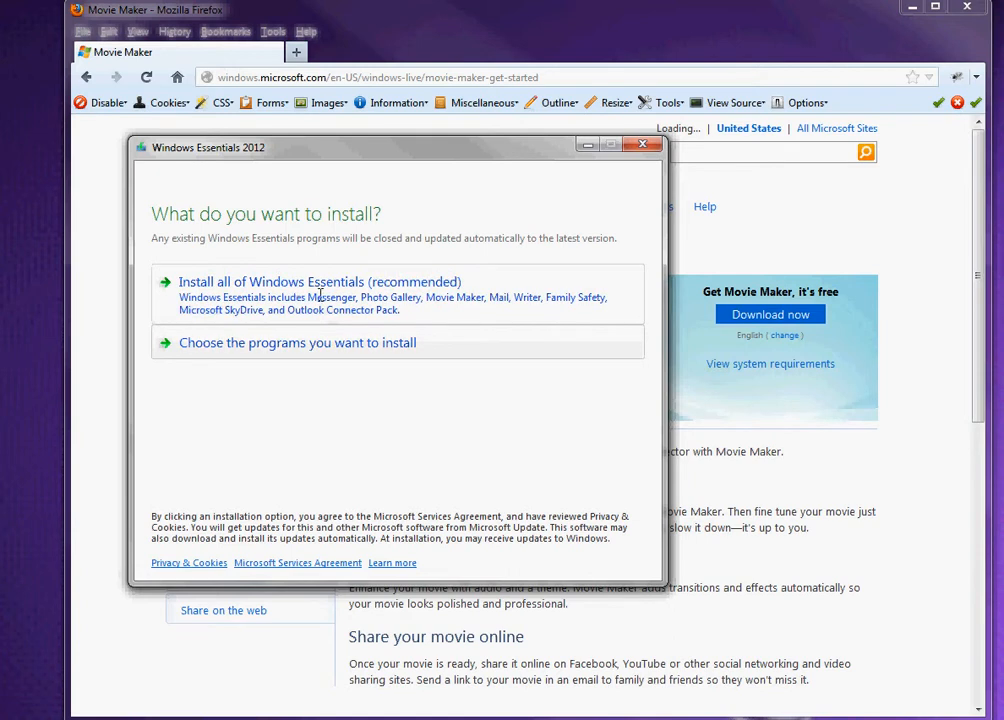
left_click(331, 344)
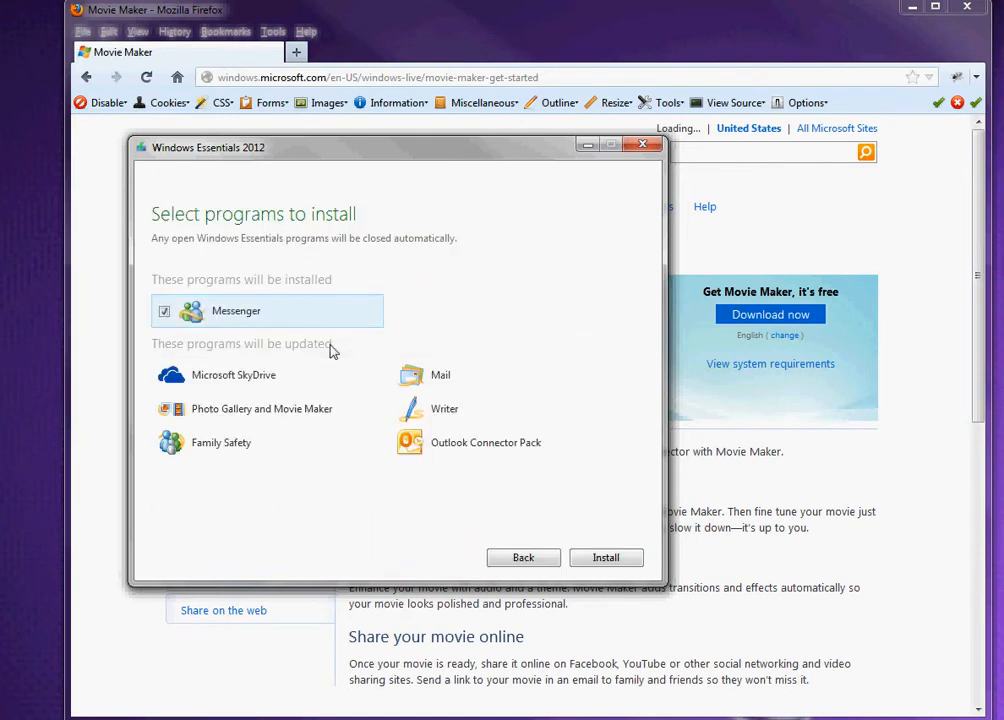
left_click(165, 312)
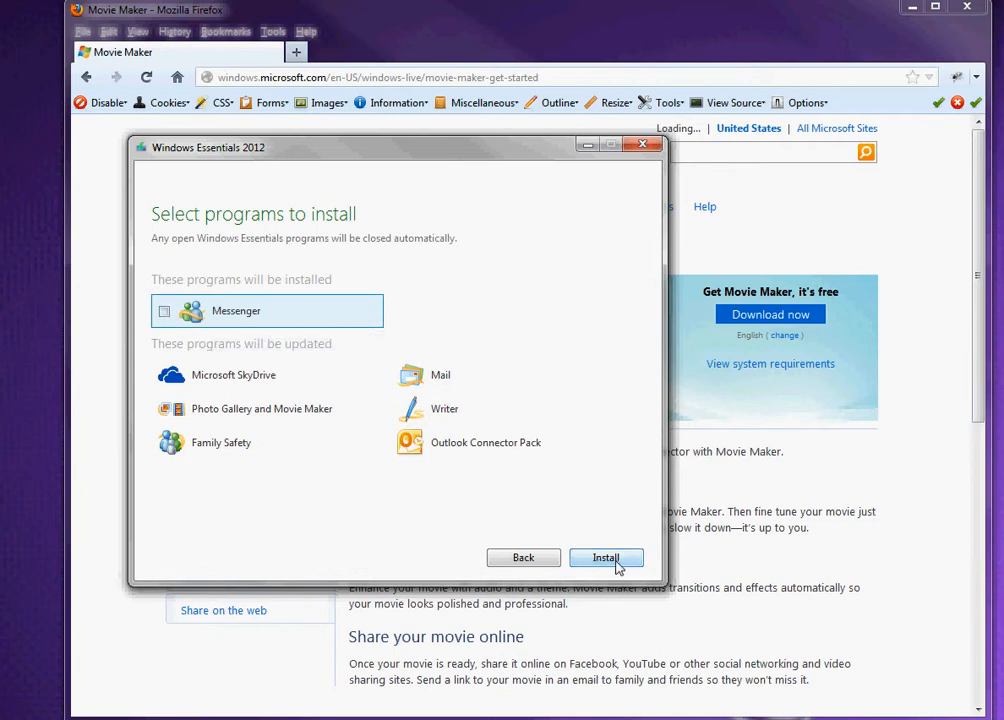
left_click(643, 148)
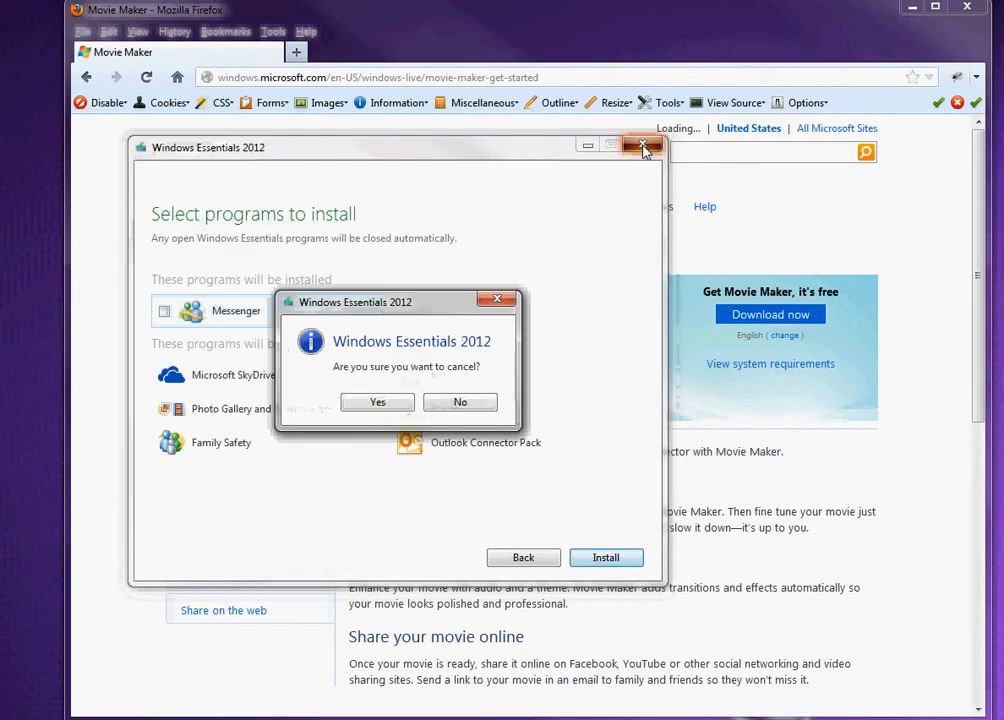
left_click(378, 404)
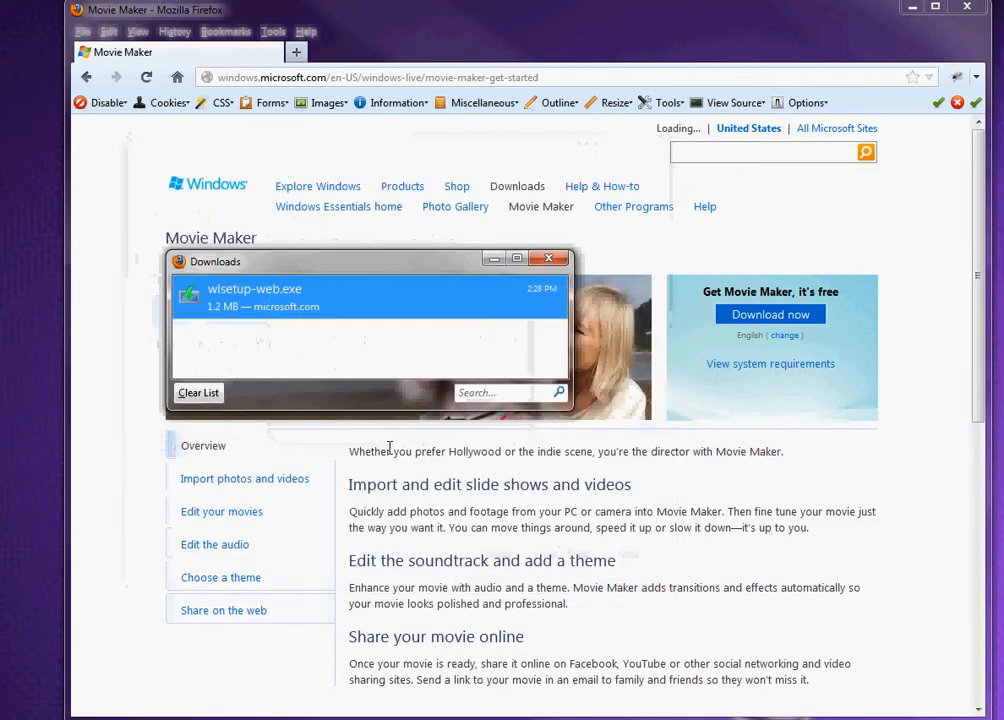
Clear the browser's list of finished downloads and close it
left_click(197, 393)
left_click(548, 260)
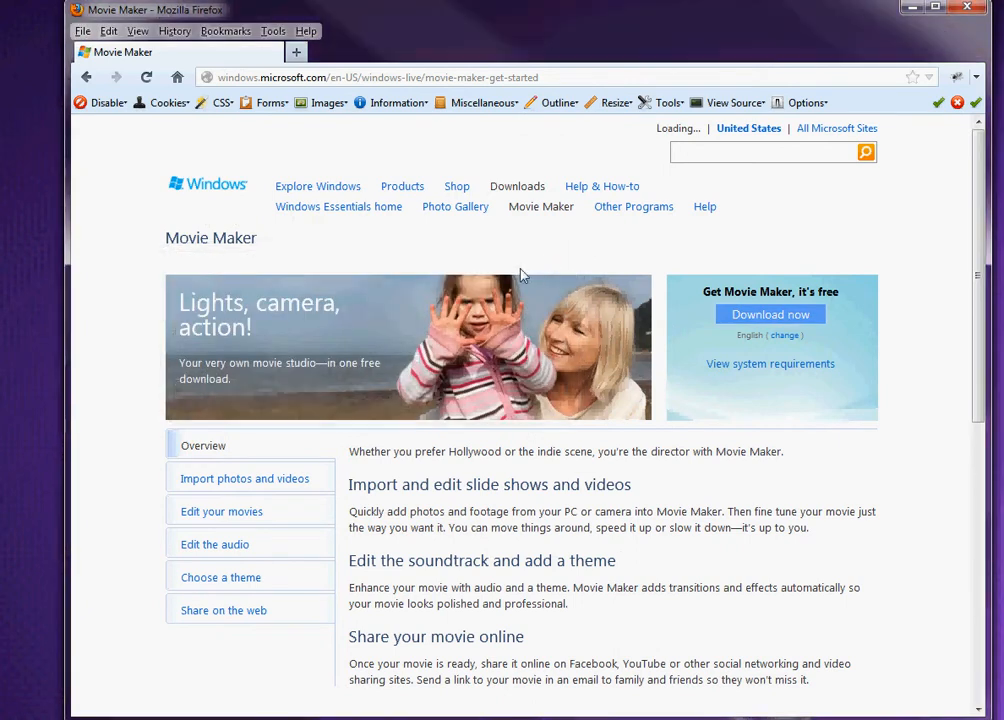
Switch to Windows Live Movie Maker and add the video clip of the woman holding a smiley pillow to the project
key("super")
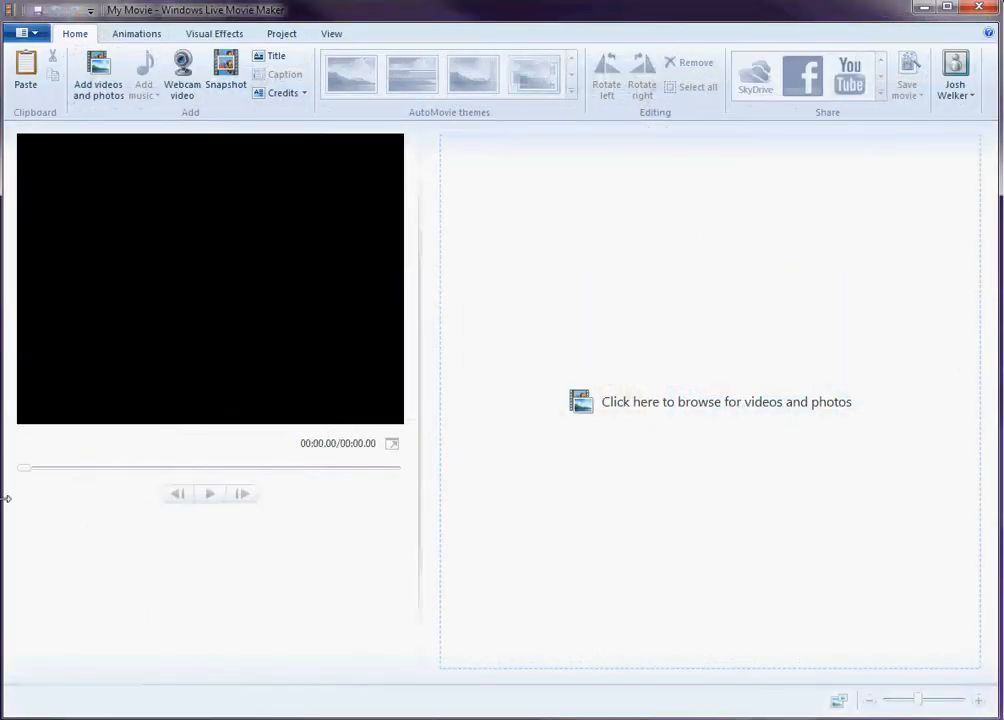
left_click_drag(6, 498, 14, 498)
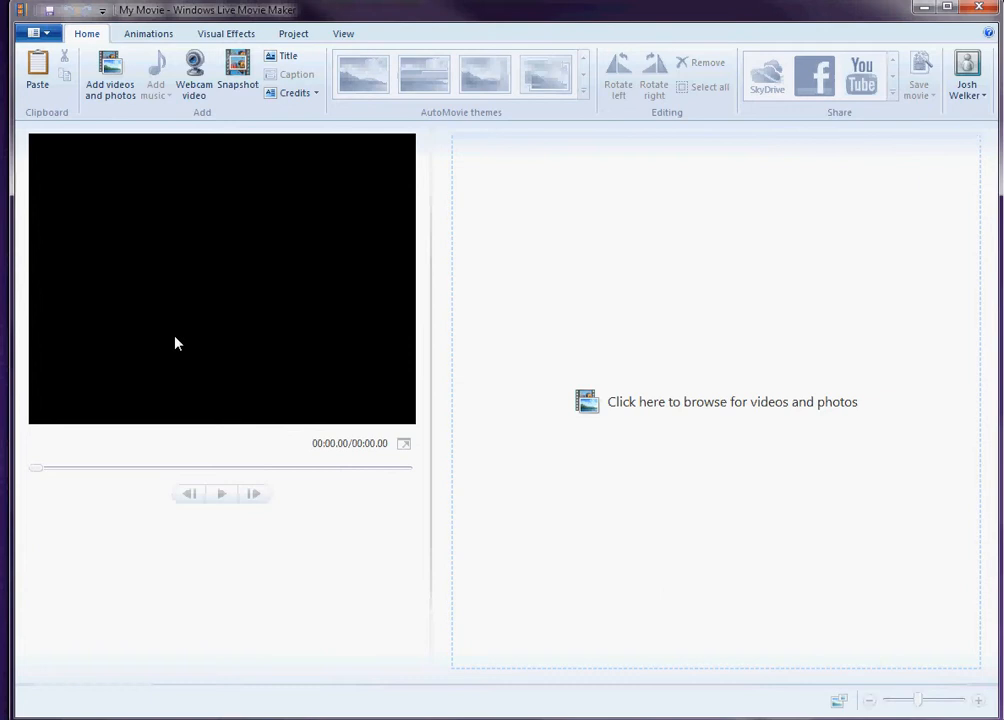
left_click(115, 104)
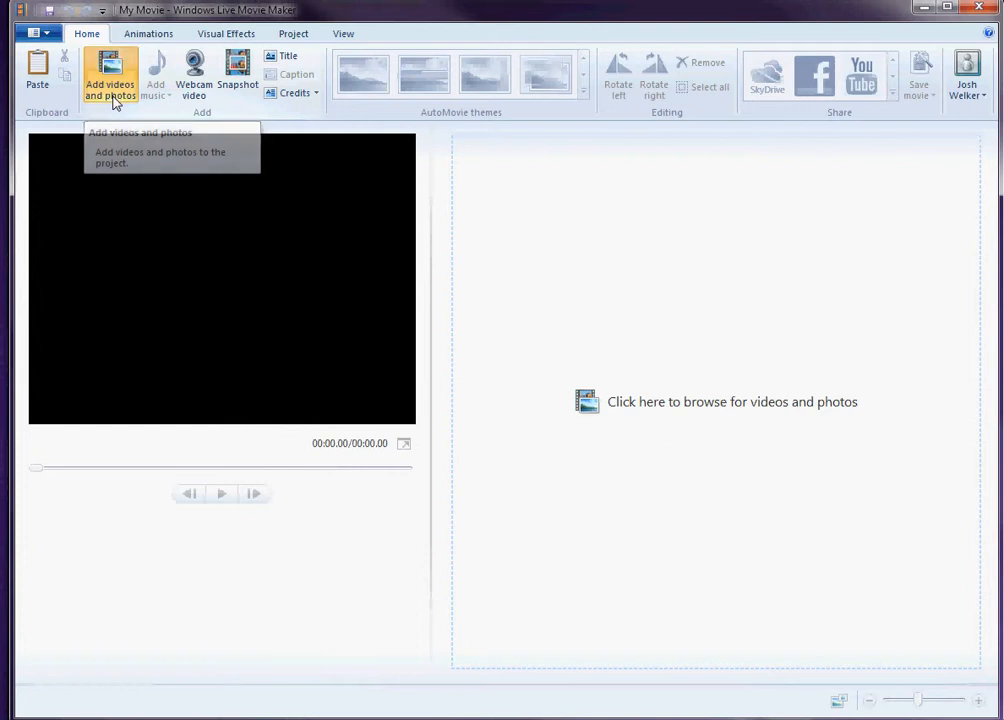
double_click(200, 143)
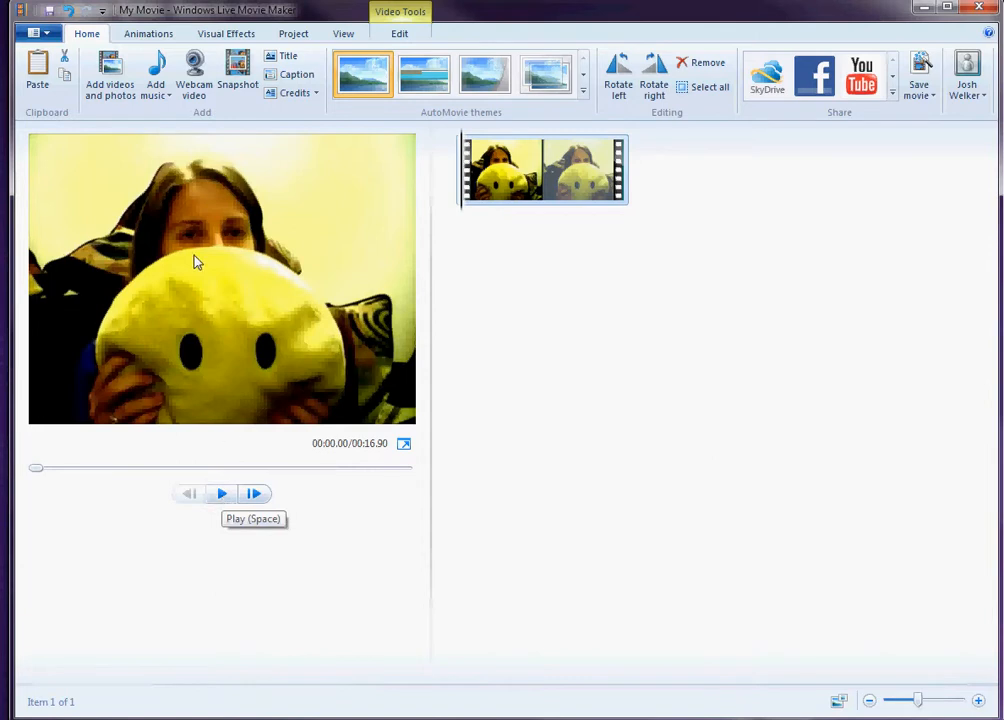
Preview the imported clip nearly to its end and return the playhead to the start
left_click(223, 500)
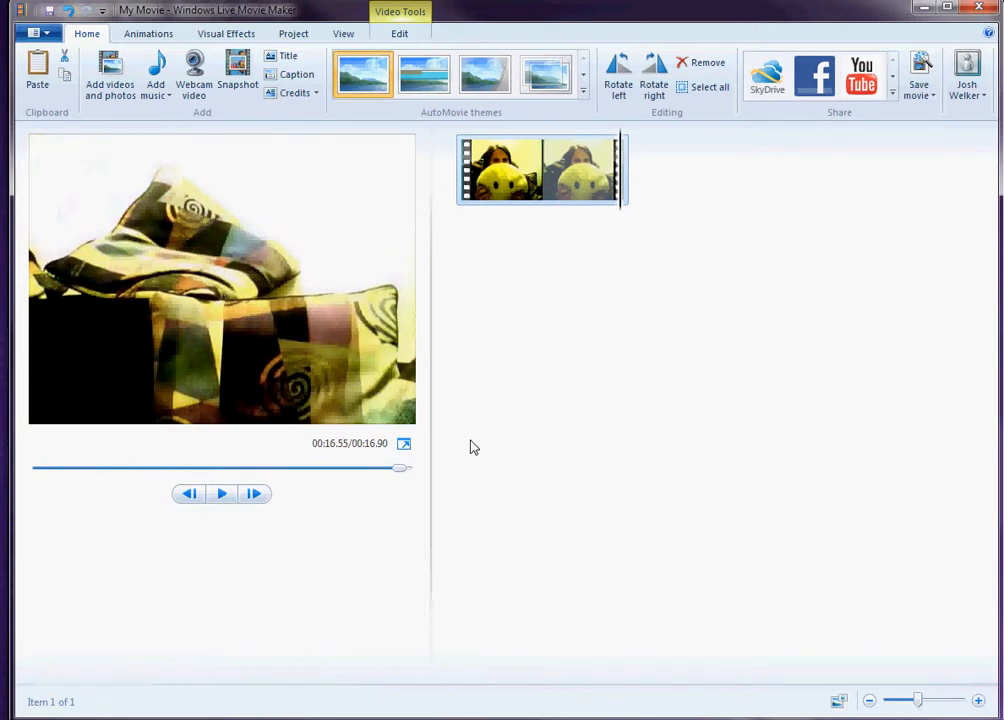
left_click_drag(400, 469, 27, 468)
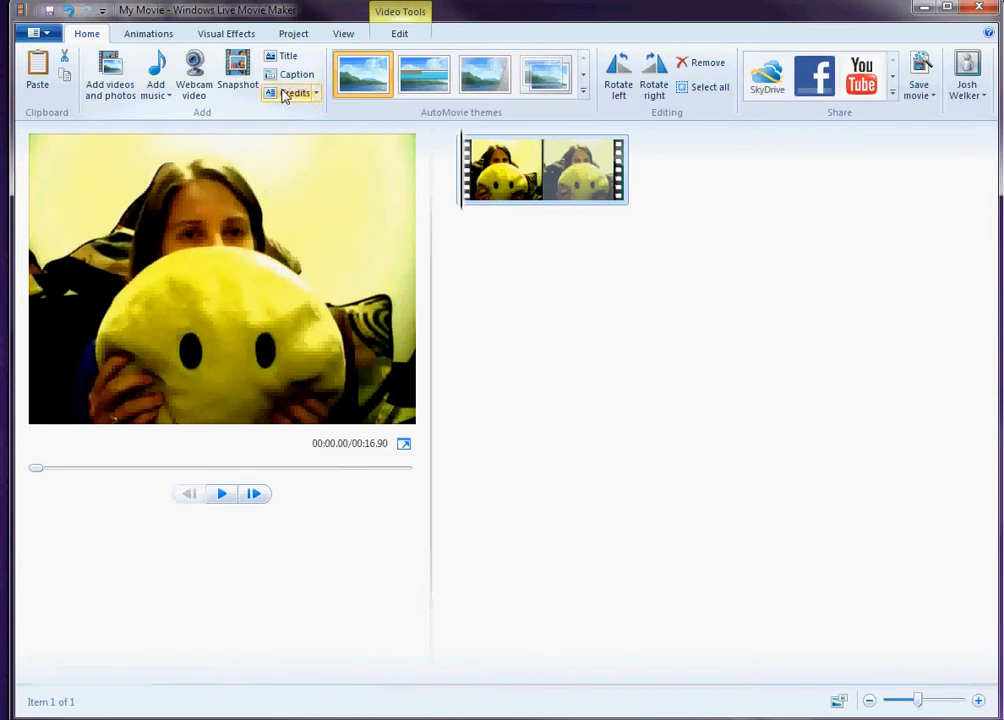
double_click(87, 35)
left_click(86, 34)
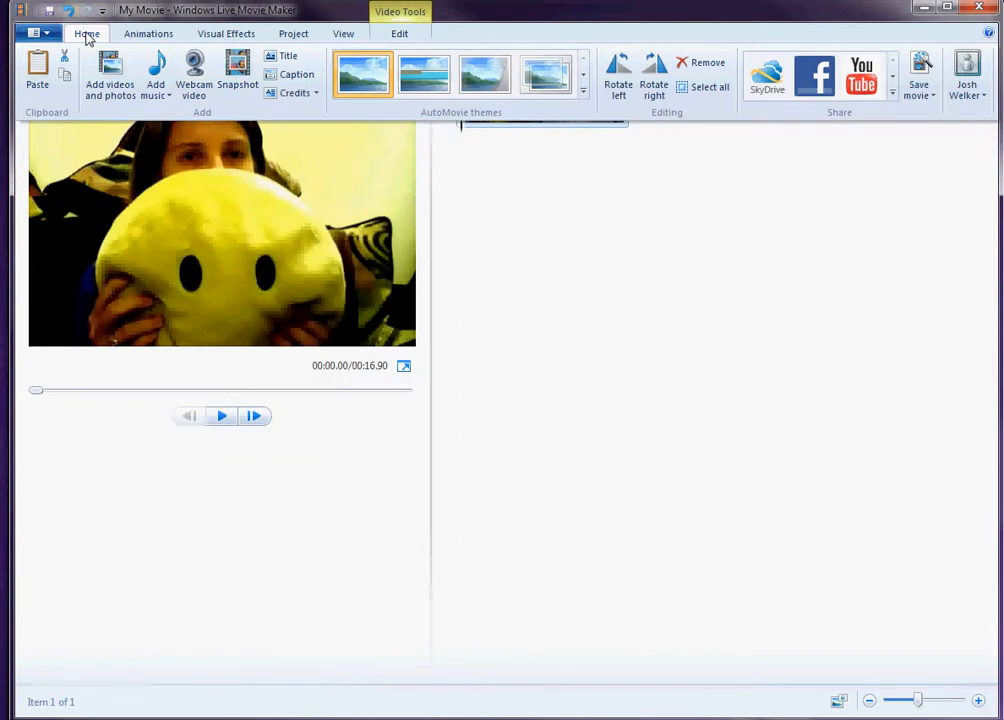
left_click(86, 34)
double_click(86, 34)
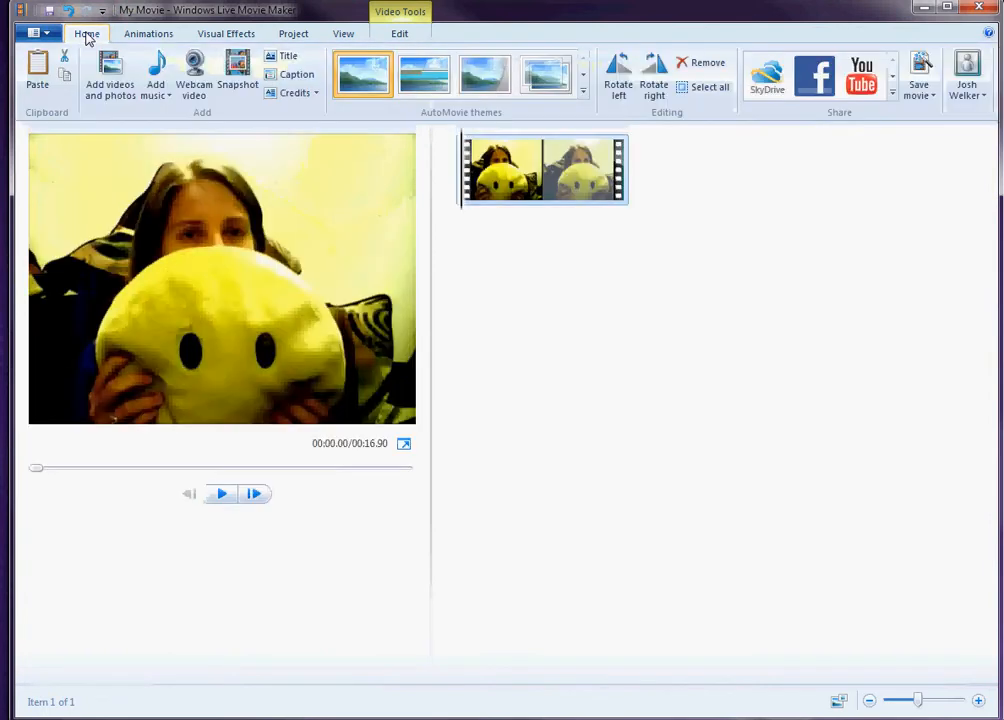
Add a caption at the start of the clip reading "Where's that" followed by the woman's first name and a question mark
left_click(296, 75)
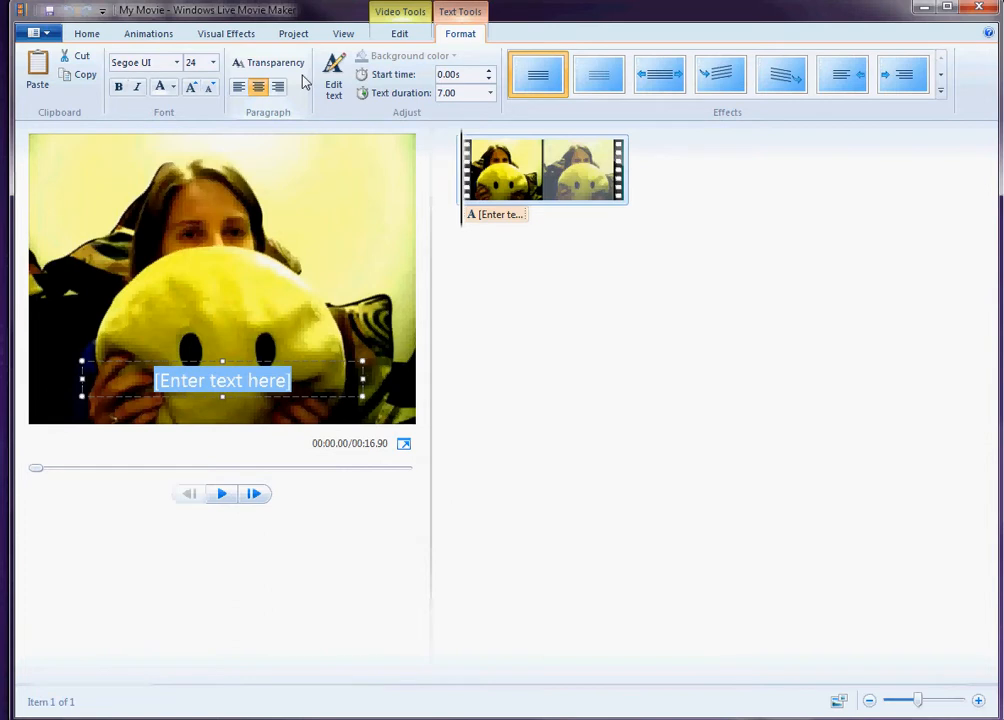
type("Where's ")
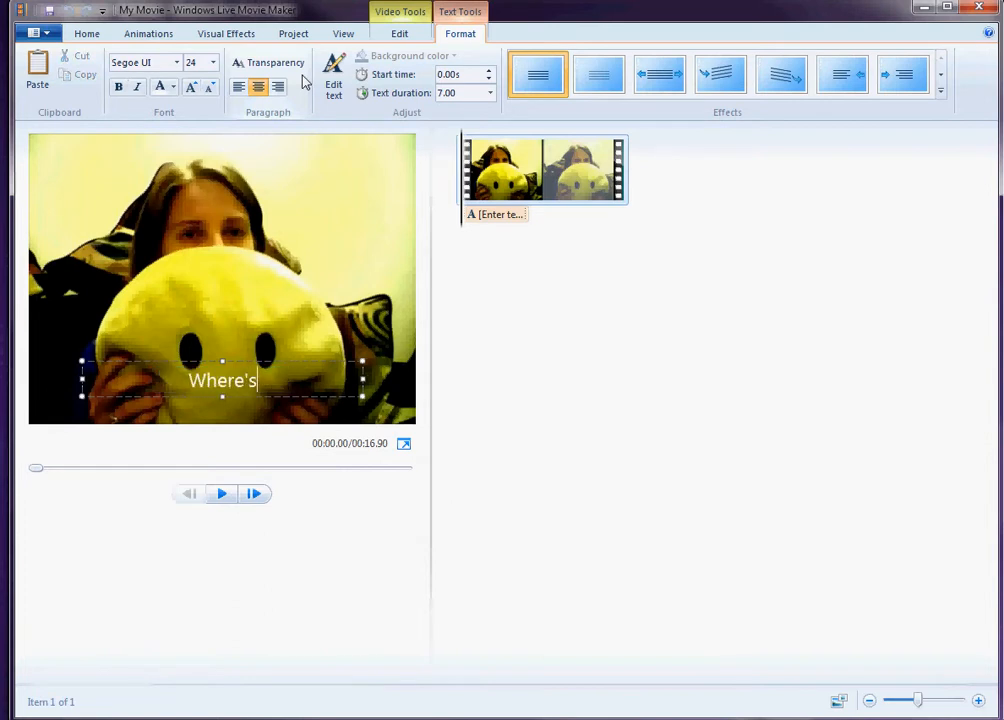
type("that Sarah?")
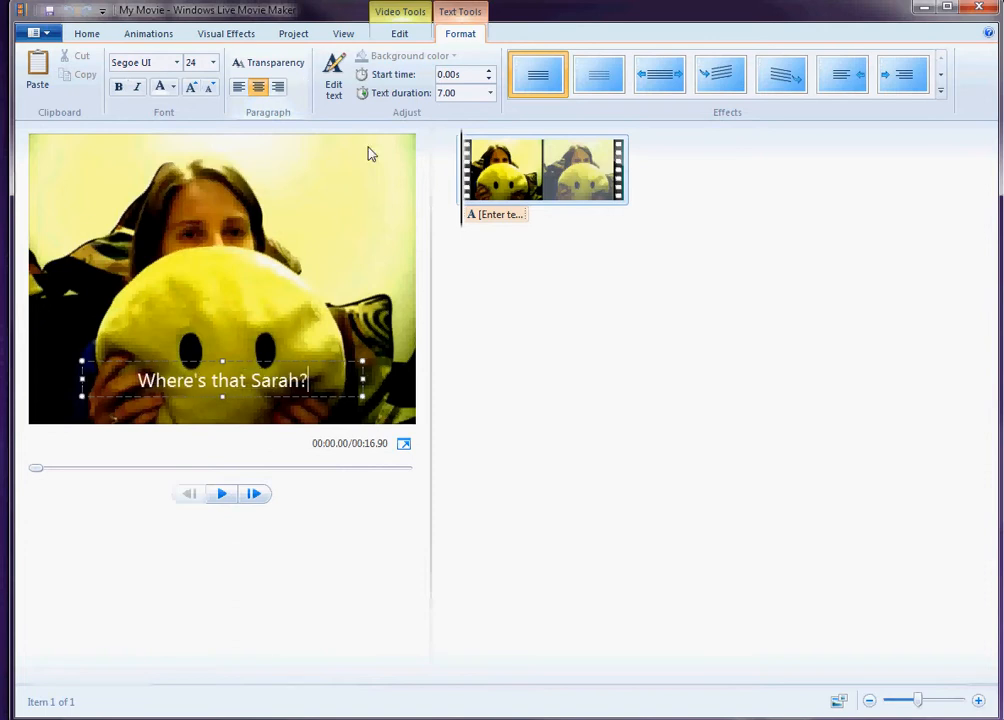
left_click(476, 377)
Set the caption's start time to 3.00 s and its text duration to 2.00 s
left_click(240, 388)
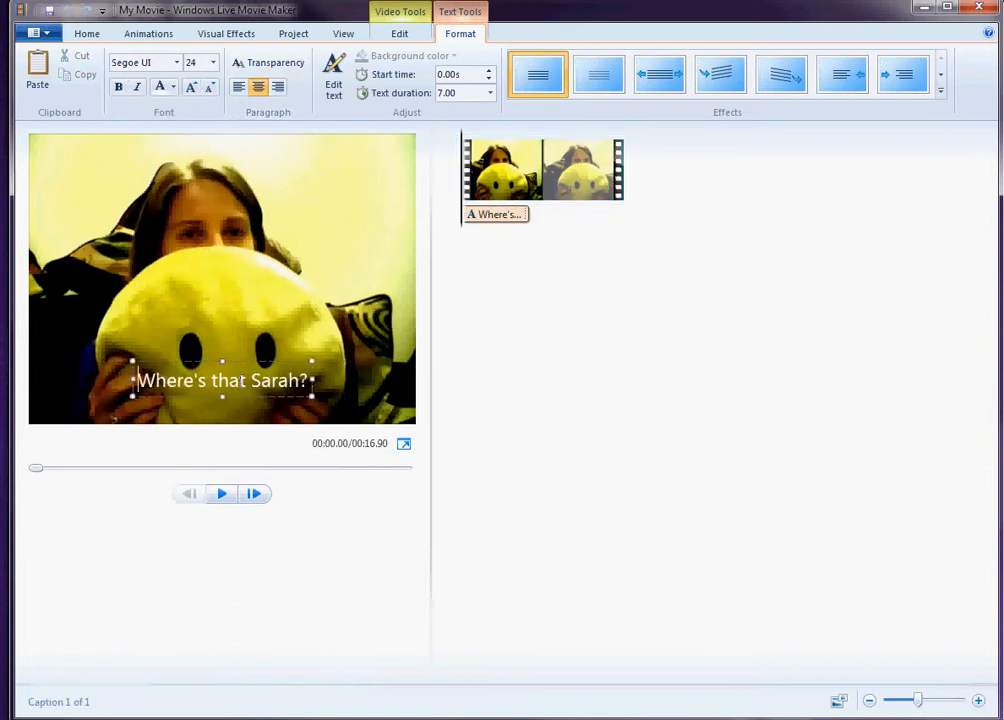
left_click(460, 74)
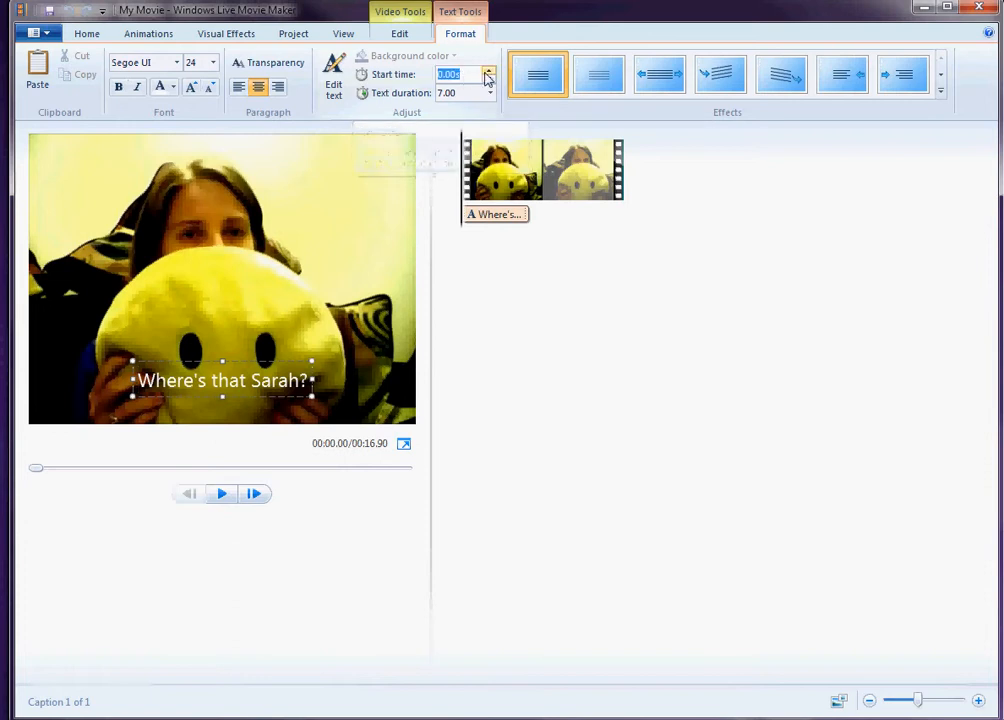
type("2")
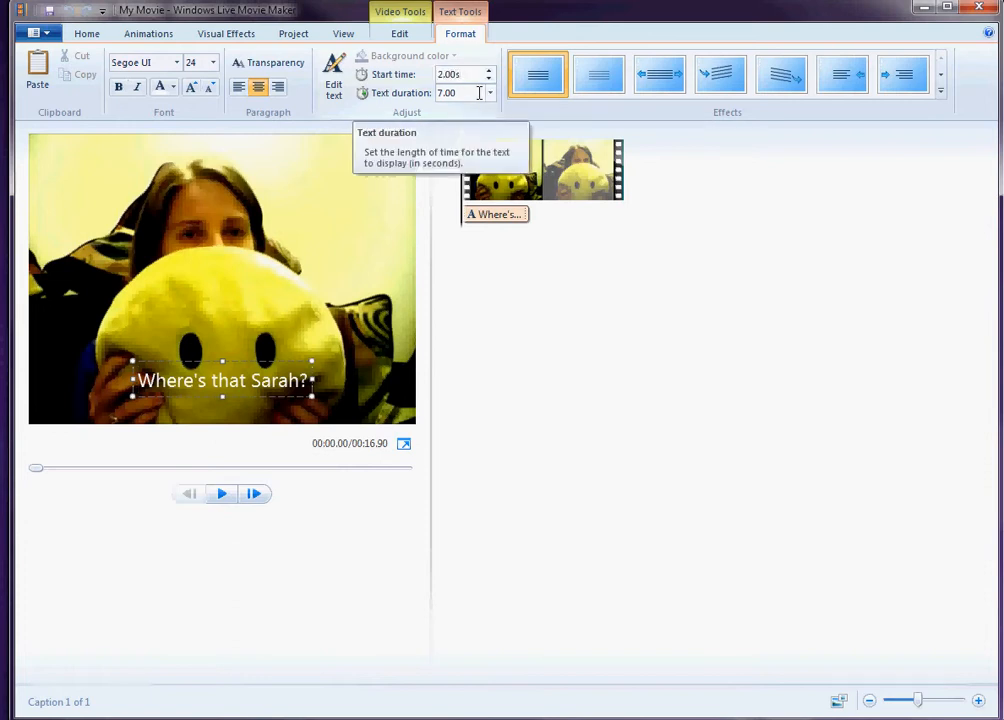
left_click_drag(445, 74, 428, 76)
type("3")
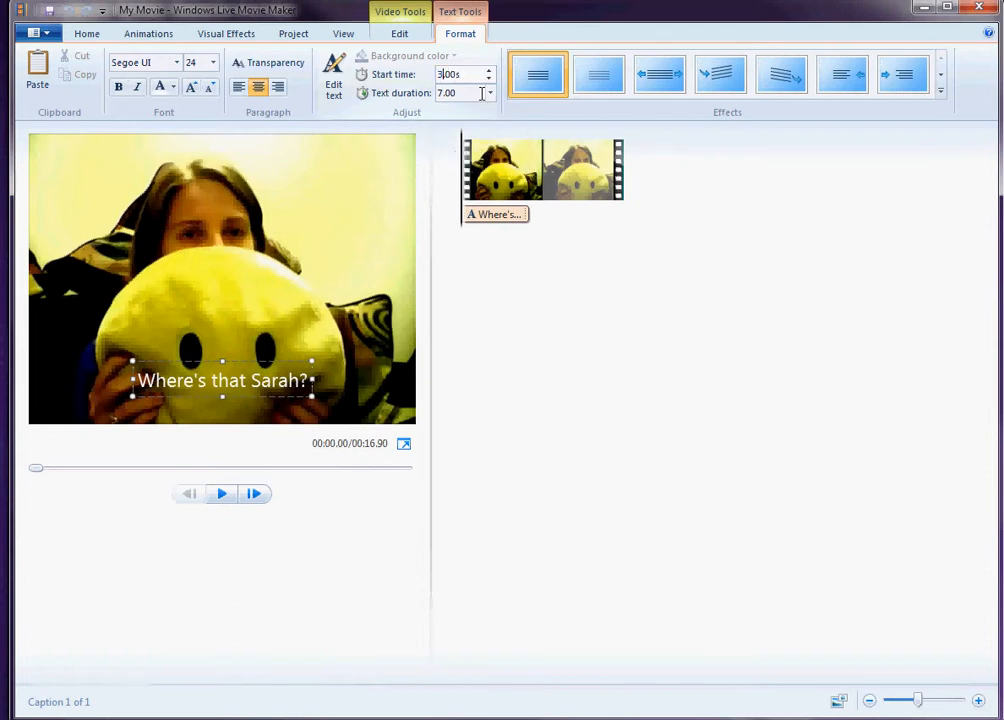
left_click(490, 93)
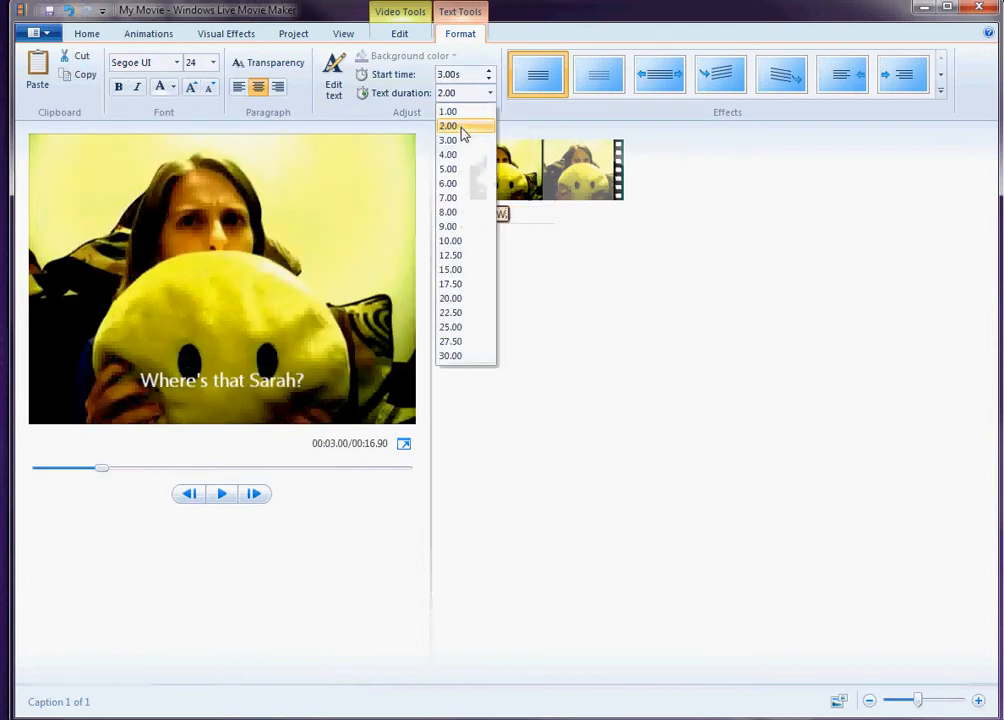
left_click(463, 127)
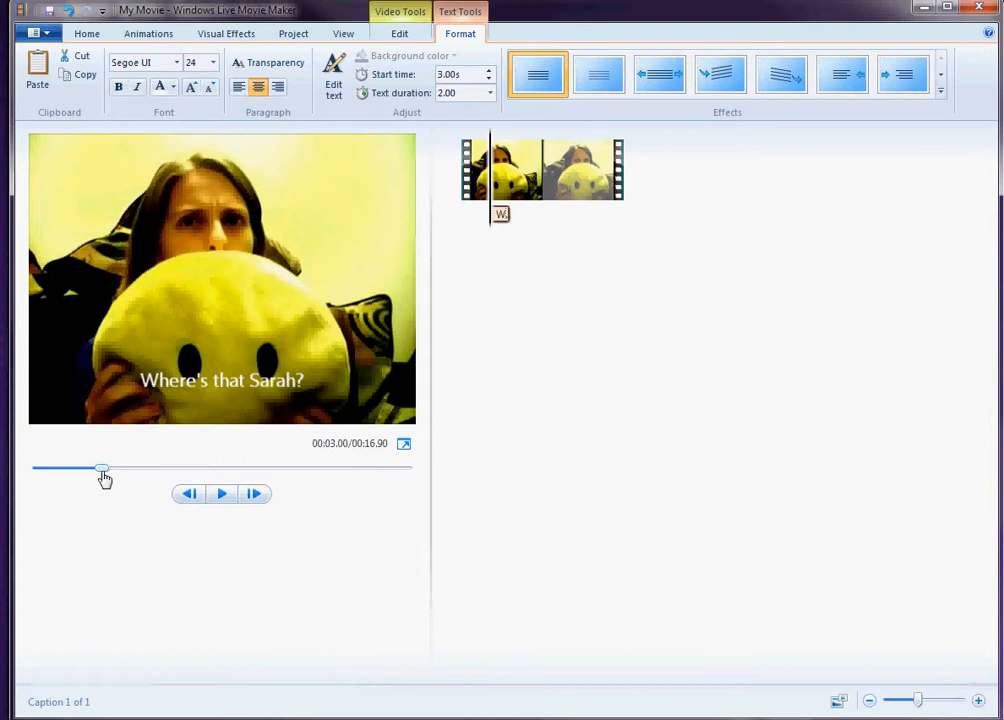
Preview the captioned clip from about 1.1 seconds to check the caption's timing
left_click_drag(102, 469, 58, 477)
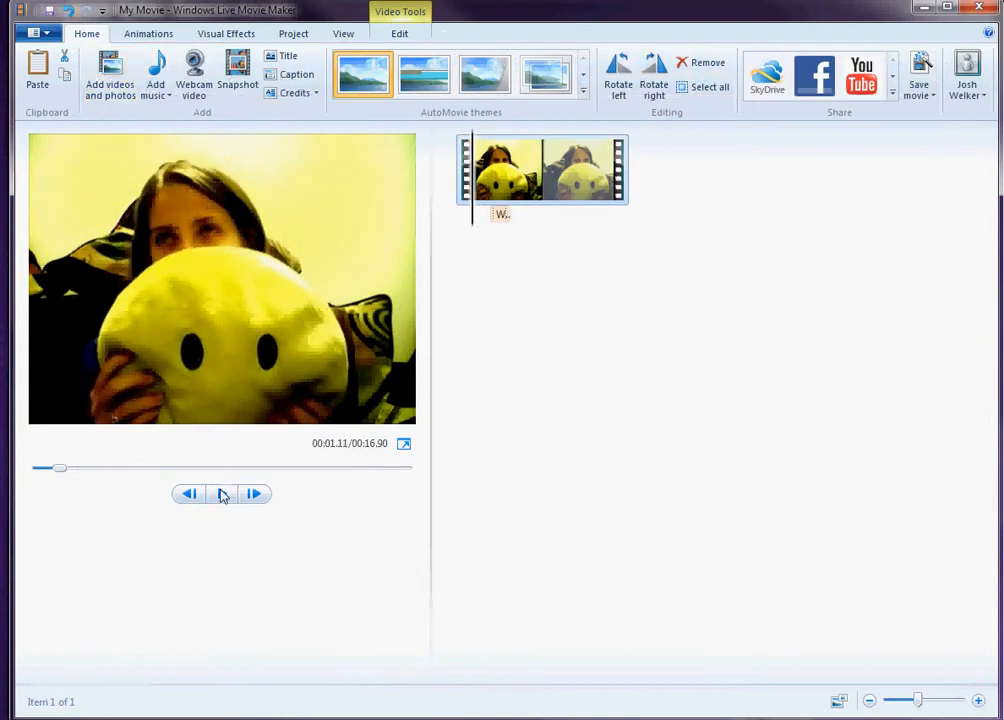
left_click(222, 493)
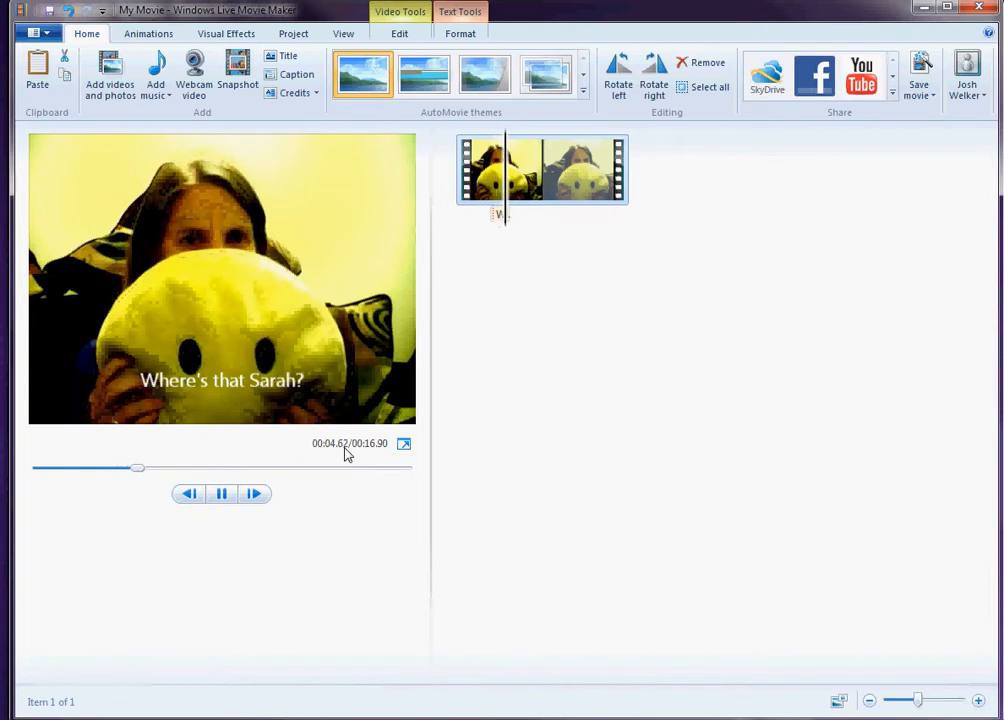
Stop the preview at about 6.4 s and add a second caption there reading "Has she been abducted?"
left_click(222, 496)
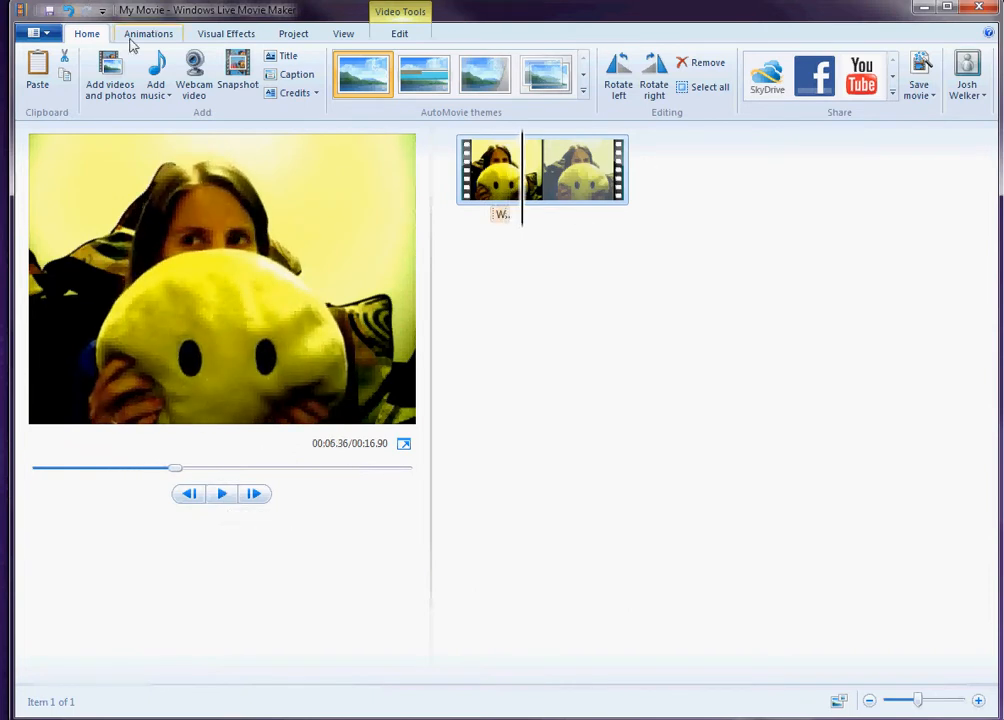
left_click(291, 78)
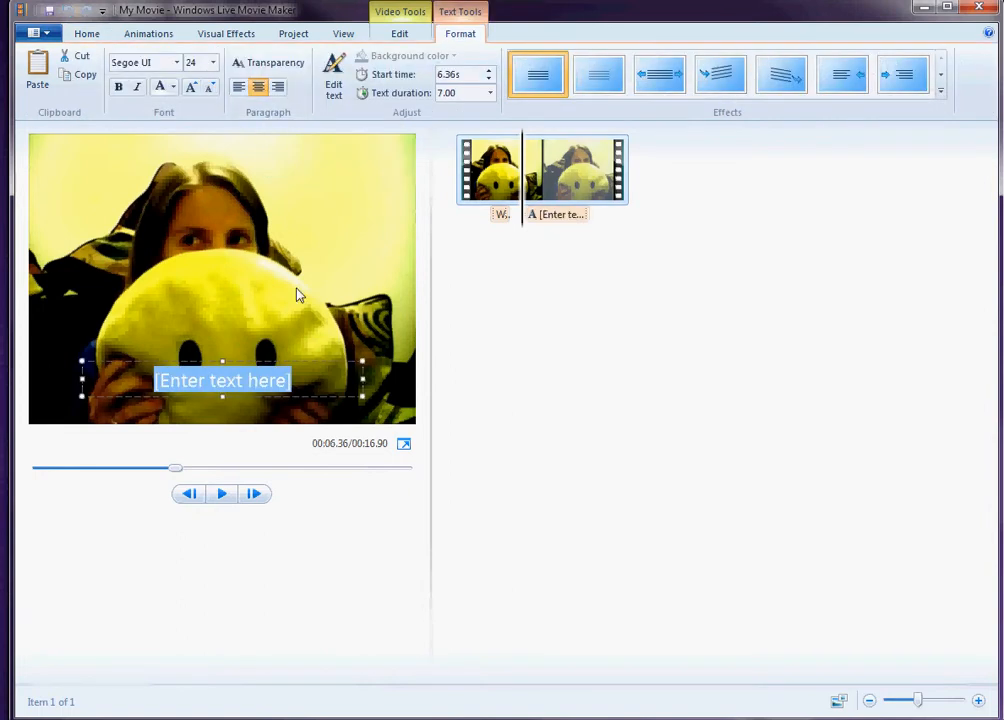
type("Has she bee")
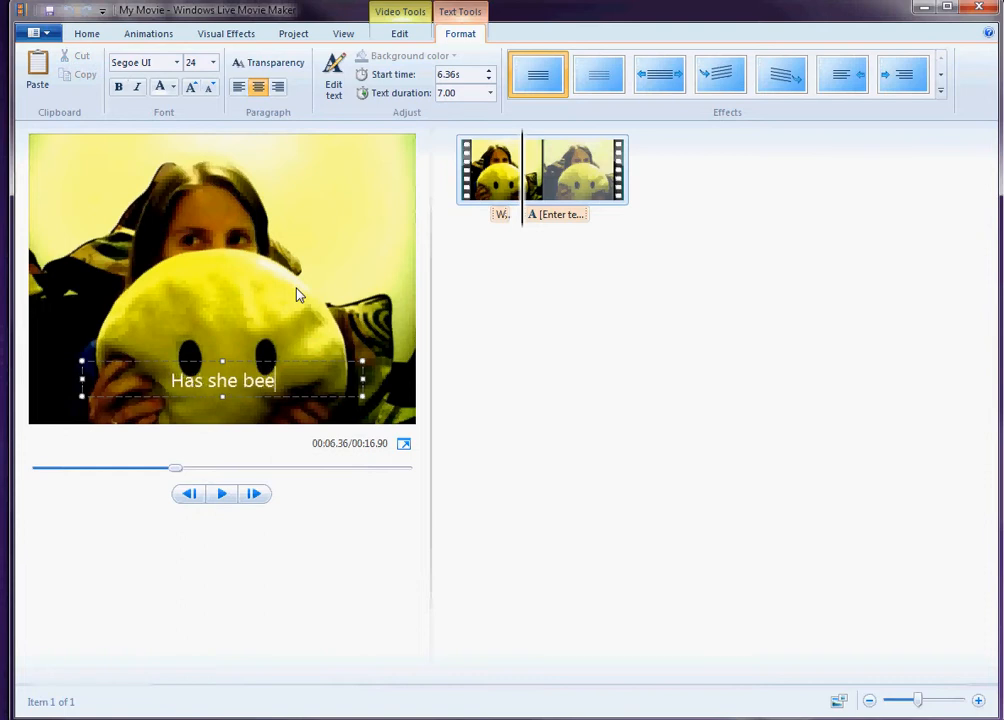
type("n abducted")
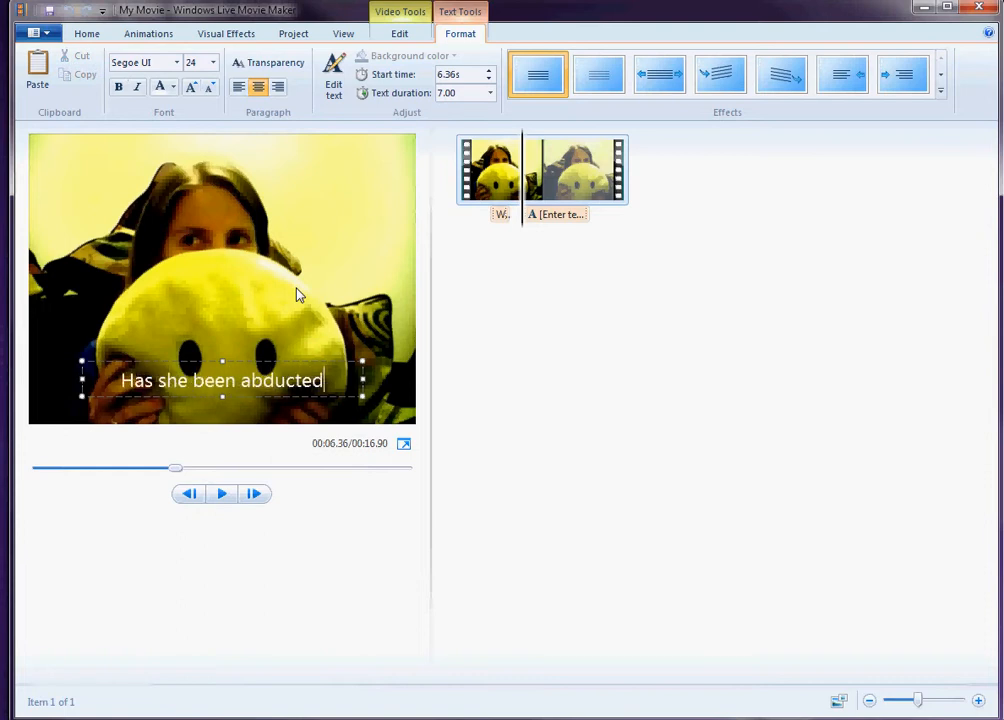
type("?")
left_click(514, 356)
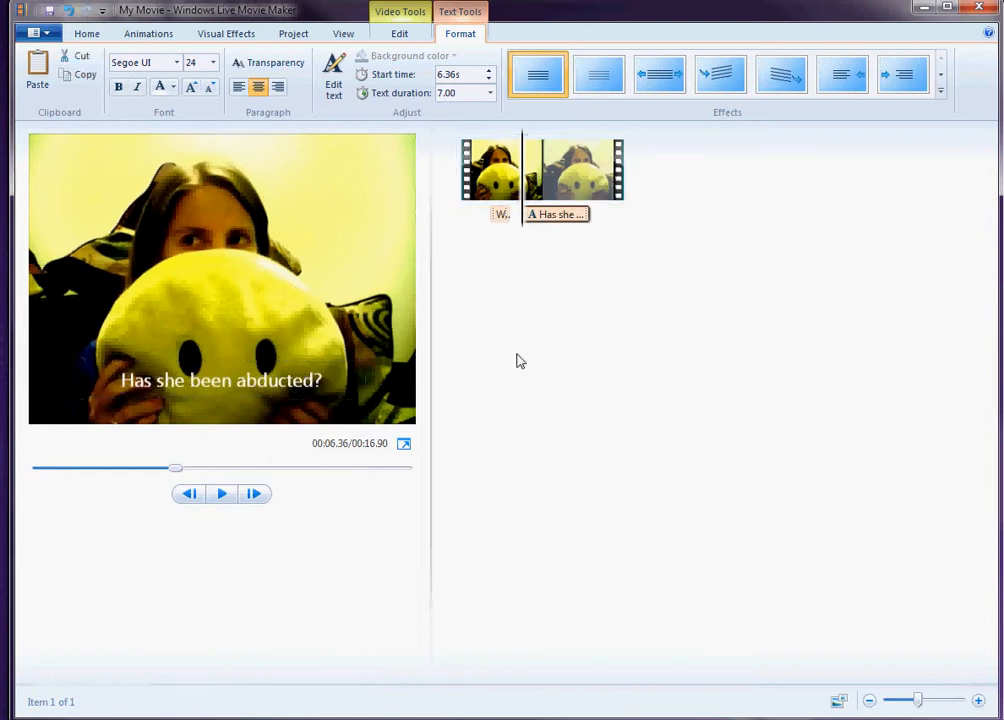
Set the "Has she been abducted?" caption's start time to 7.00 s and its text duration to 2.00 s
left_click(323, 383)
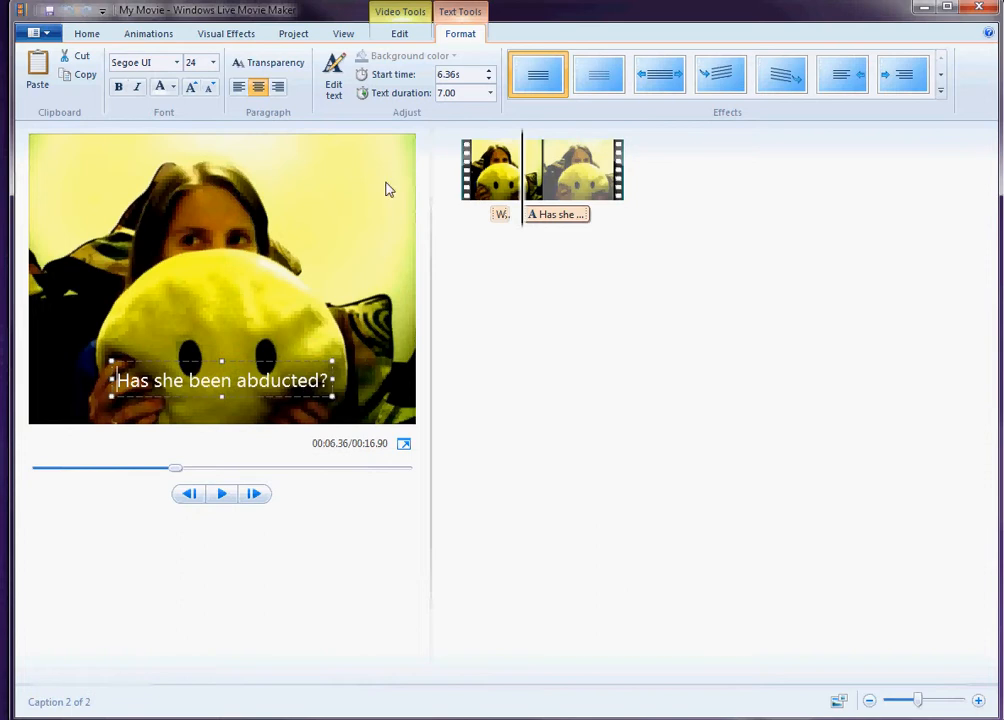
left_click(470, 74)
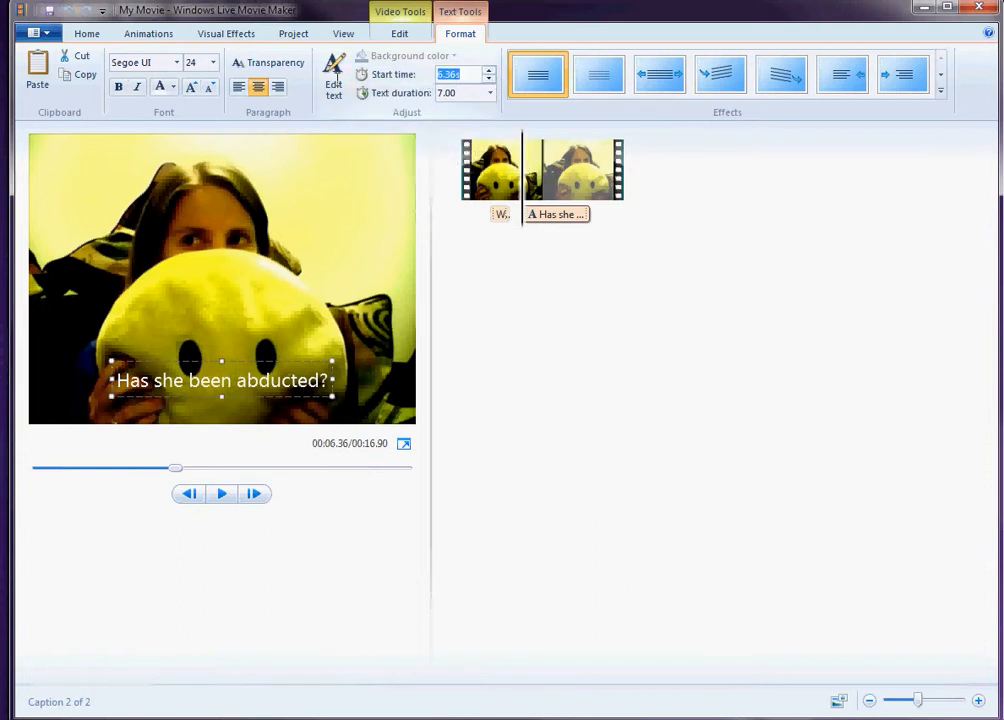
type("7.00")
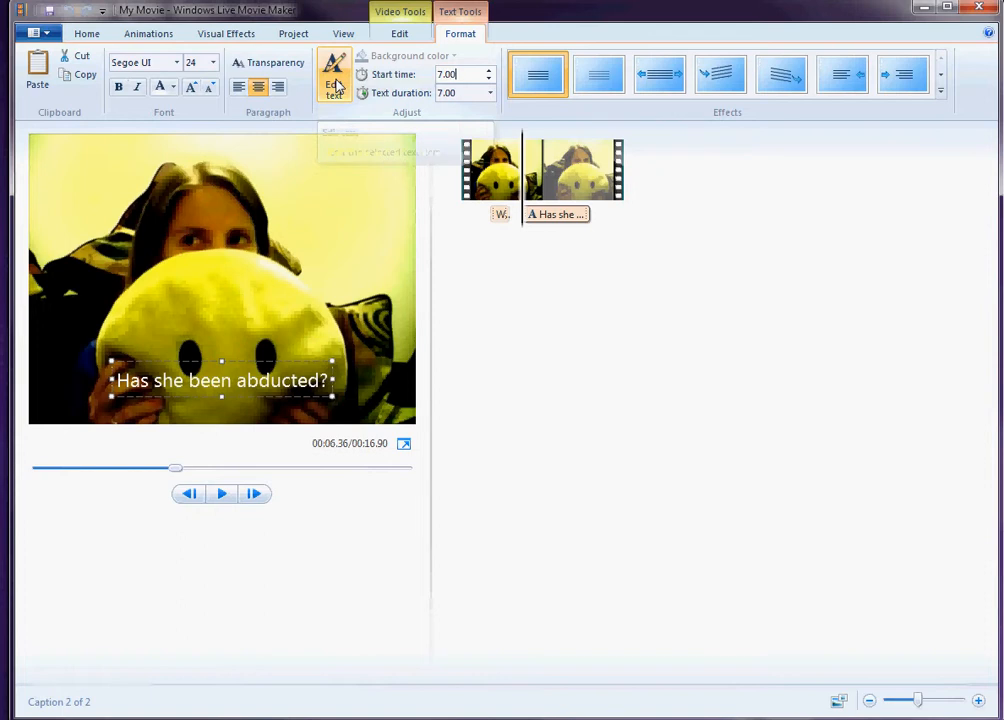
key("Return")
left_click(490, 93)
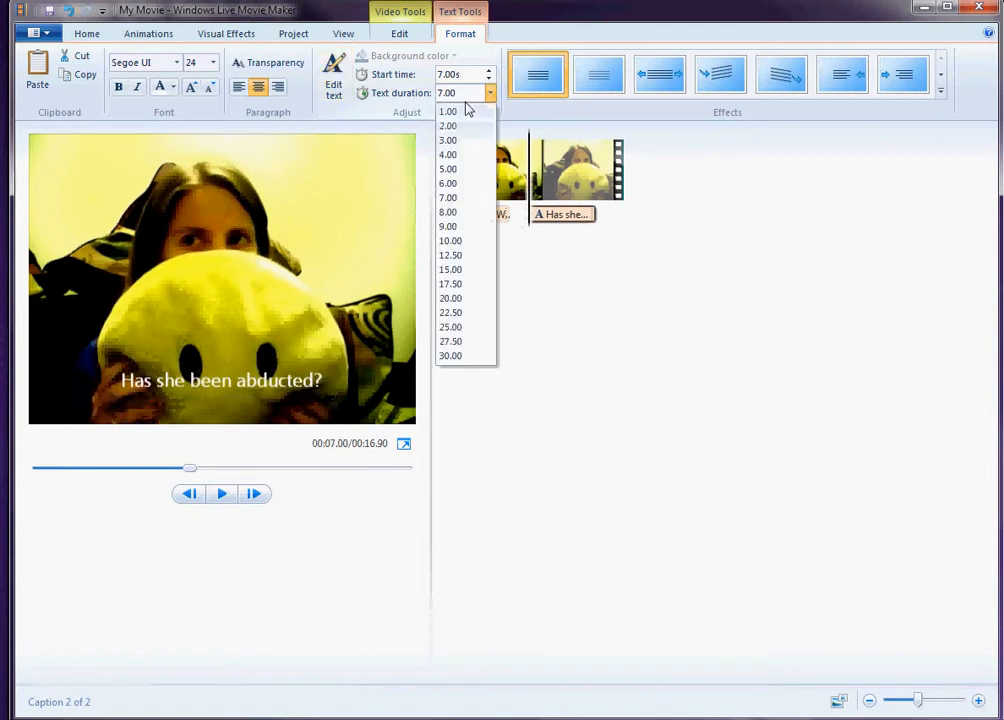
left_click(462, 127)
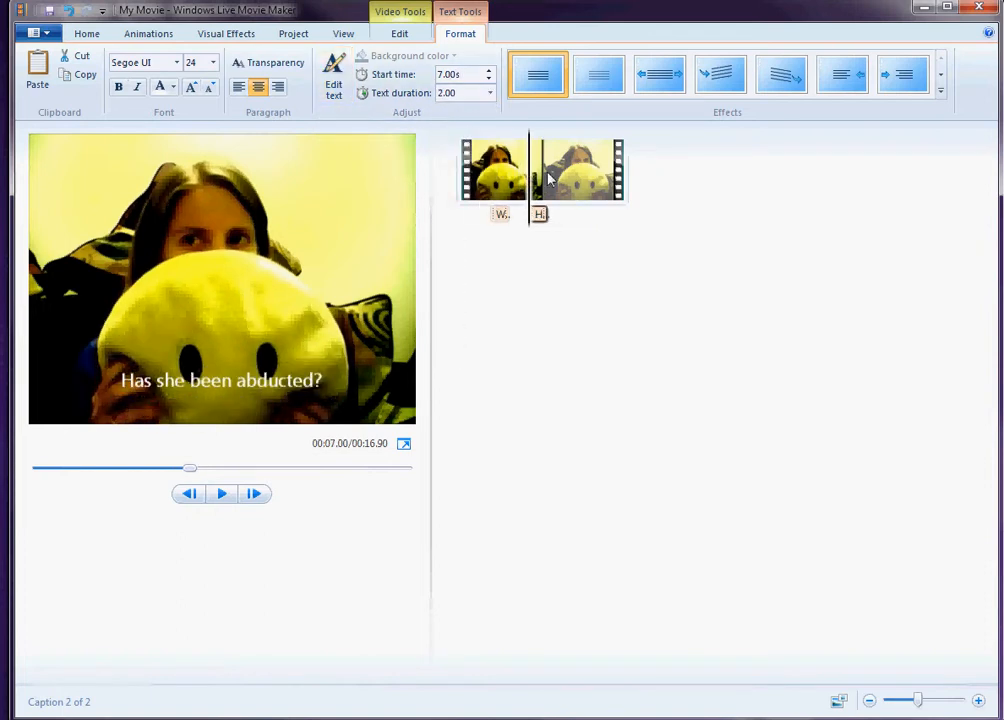
Move the playhead to about 11.2 s and add a third caption reading "I'll eat her chips, then."
left_click(565, 198)
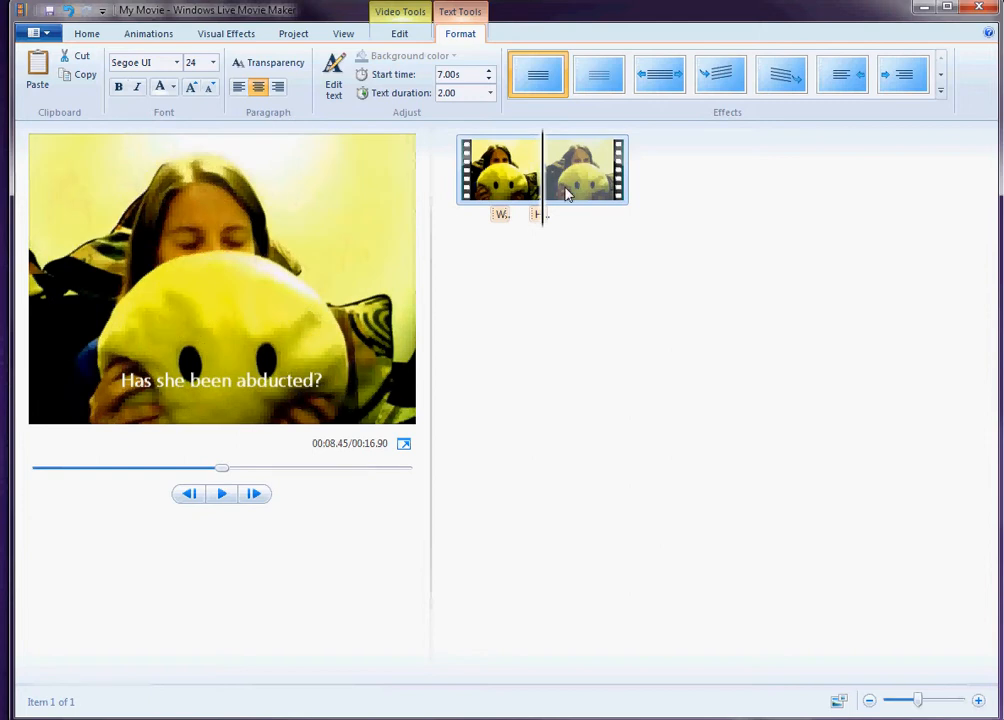
left_click_drag(548, 195, 573, 195)
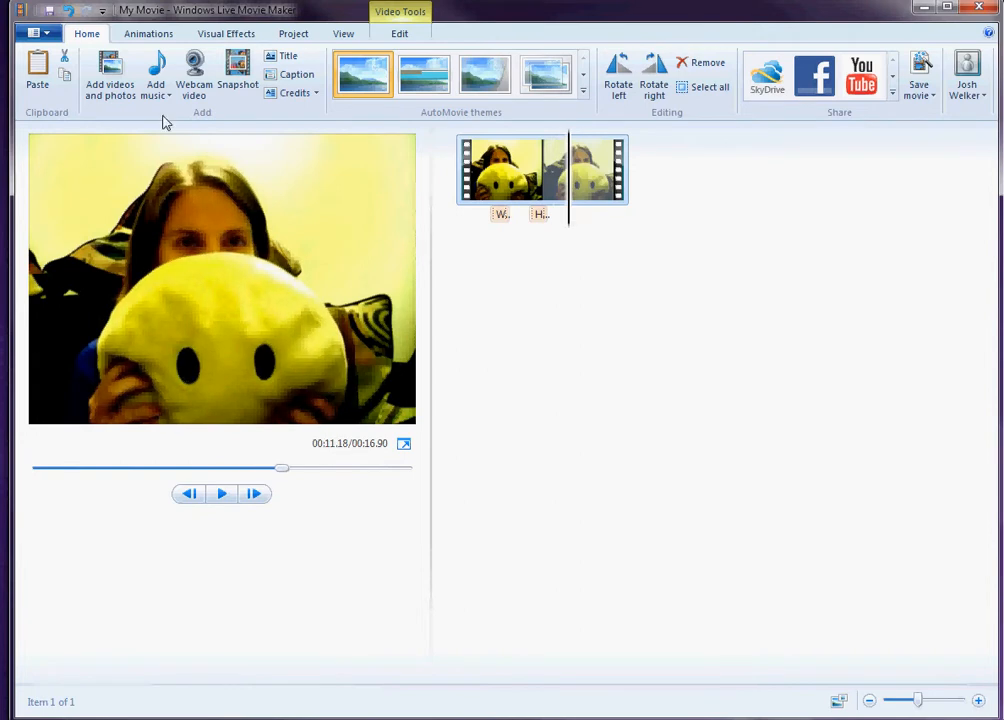
left_click(296, 74)
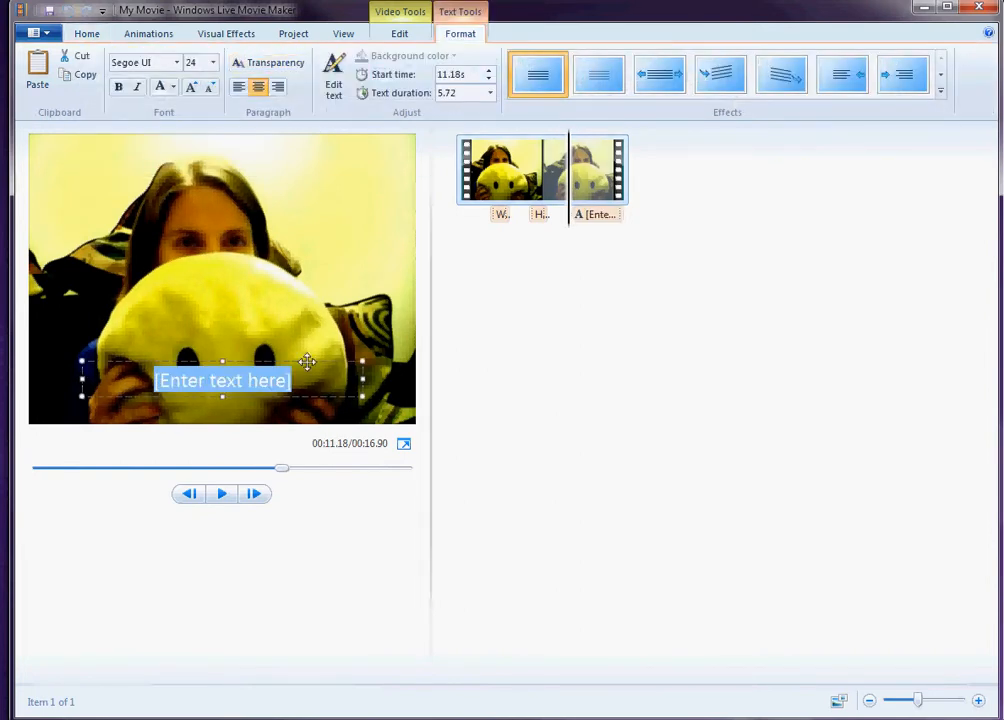
type("I'll")
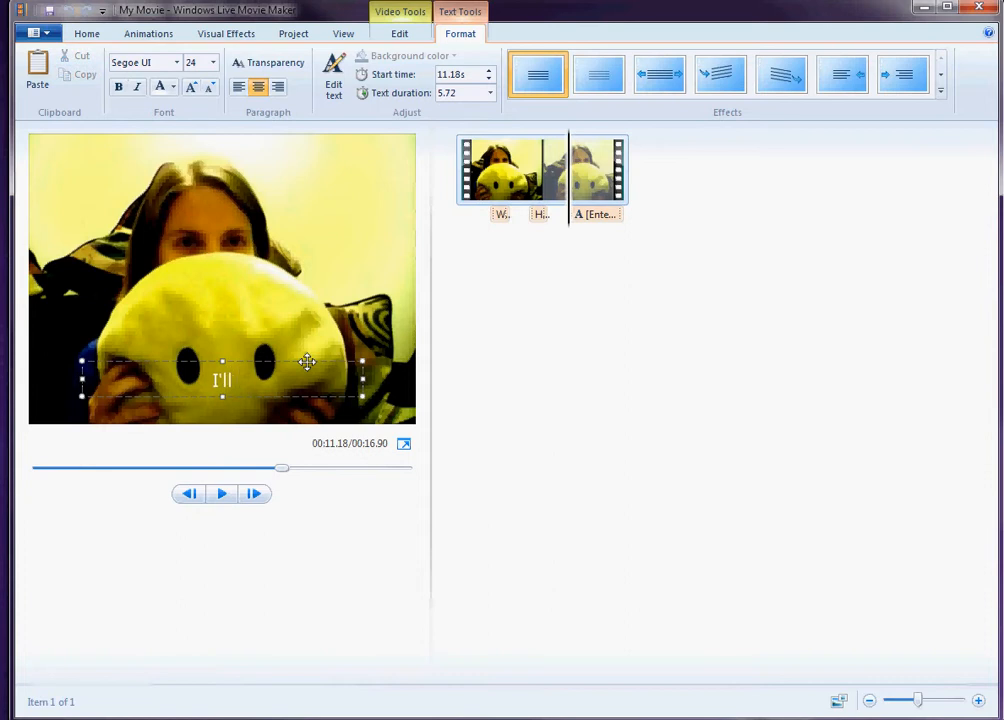
type(" eat her chi")
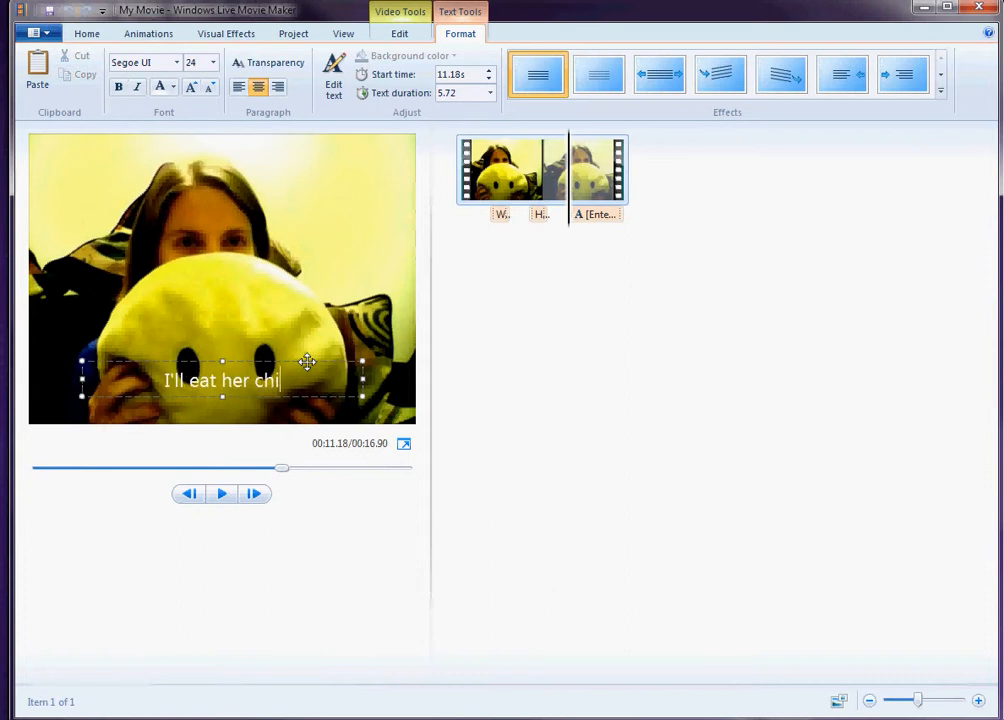
type("ps, thebn")
key("BackSpace")
key("BackSpace")
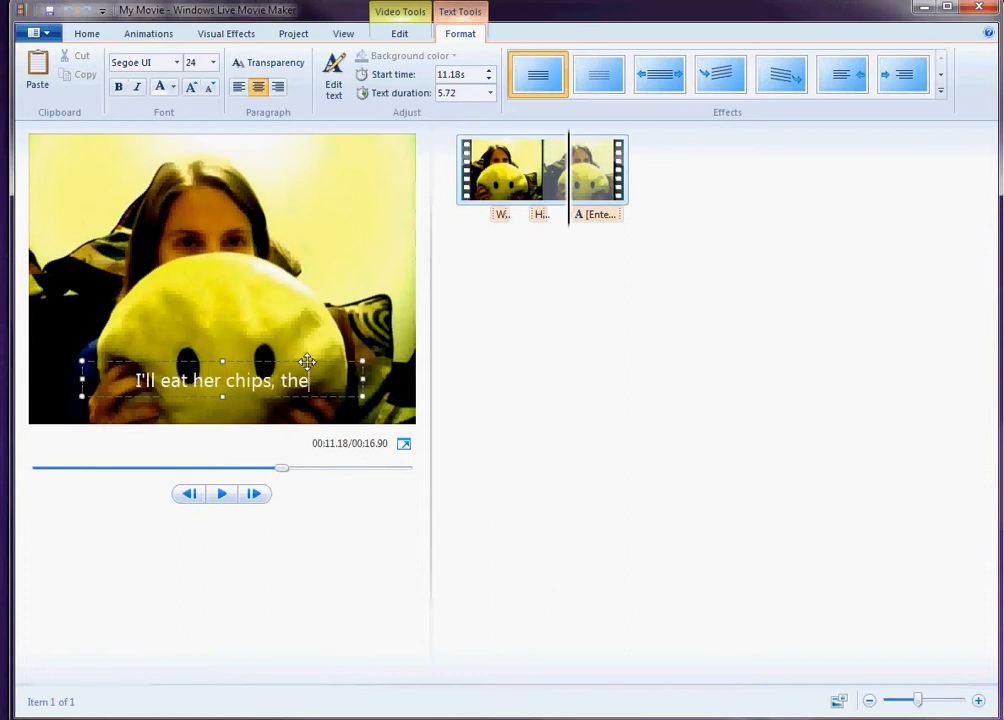
type("n.")
left_click(500, 375)
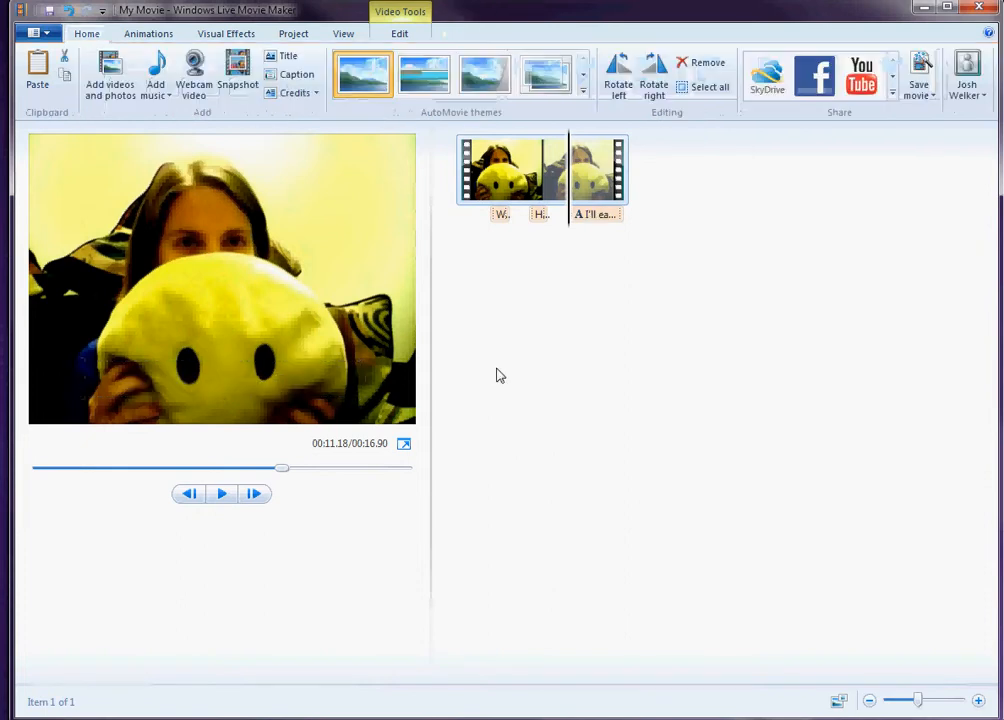
Set the third caption's start time to 12.00 s and its text duration to 2.00 s
left_click(577, 214)
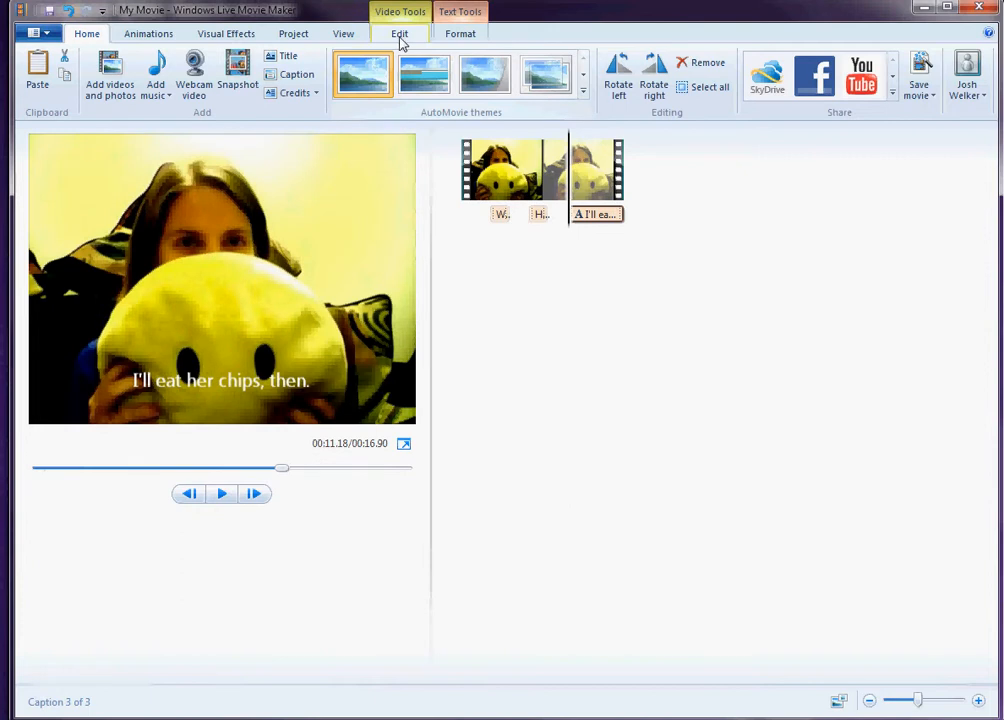
left_click_drag(569, 190, 580, 190)
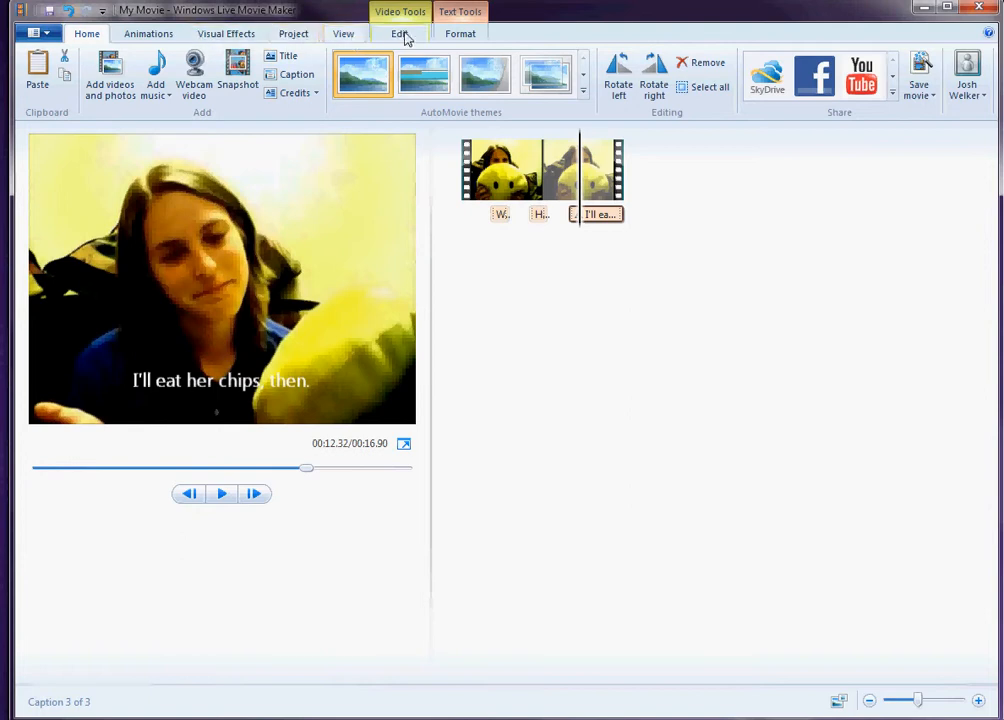
left_click(466, 36)
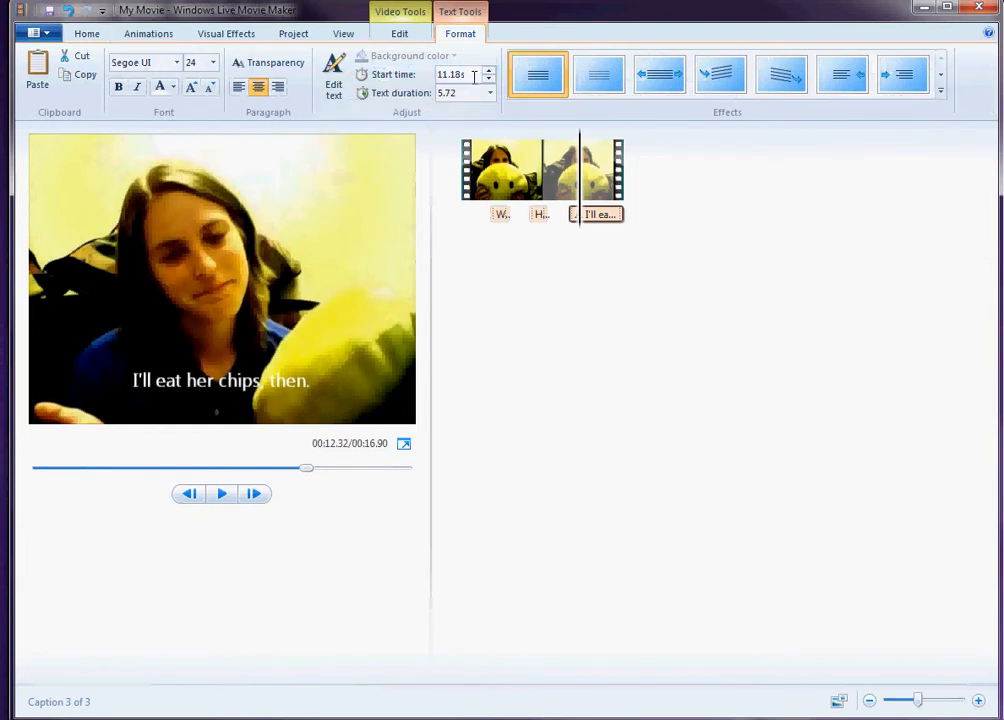
left_click(488, 71)
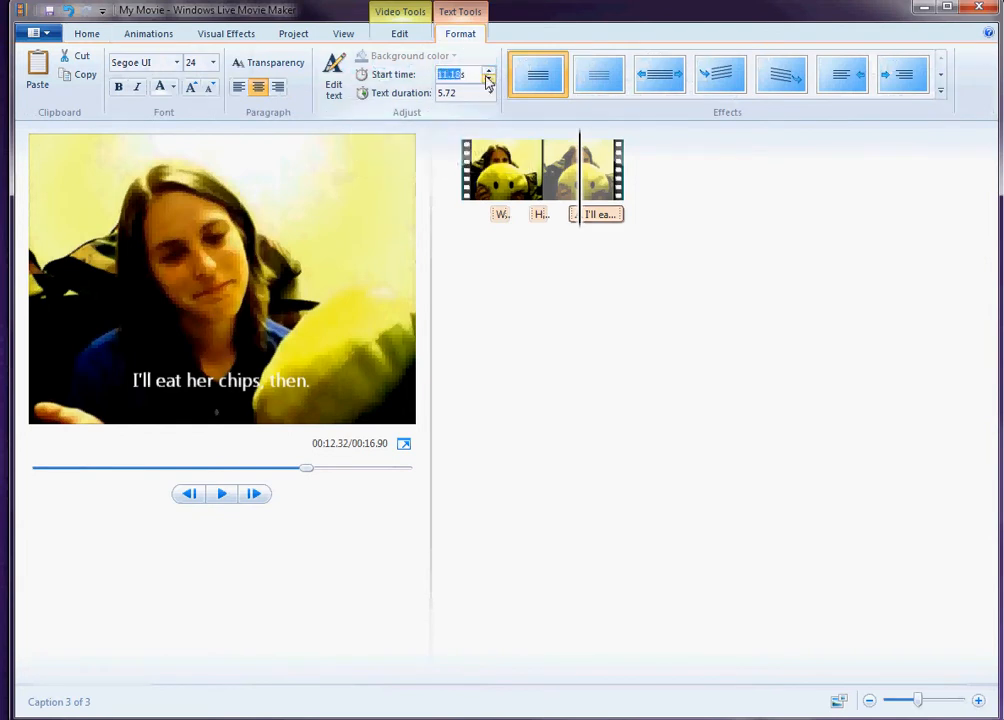
type("12")
left_click(490, 93)
left_click(481, 127)
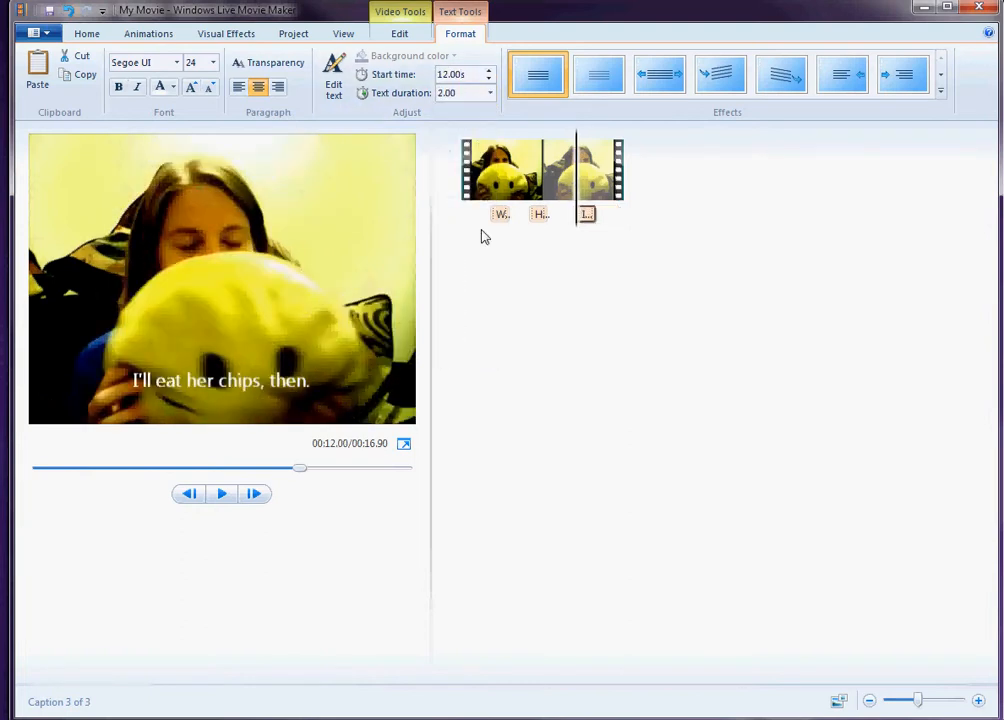
Preview the clip from the beginning through all three captions and return the playhead to the start
left_click(485, 188)
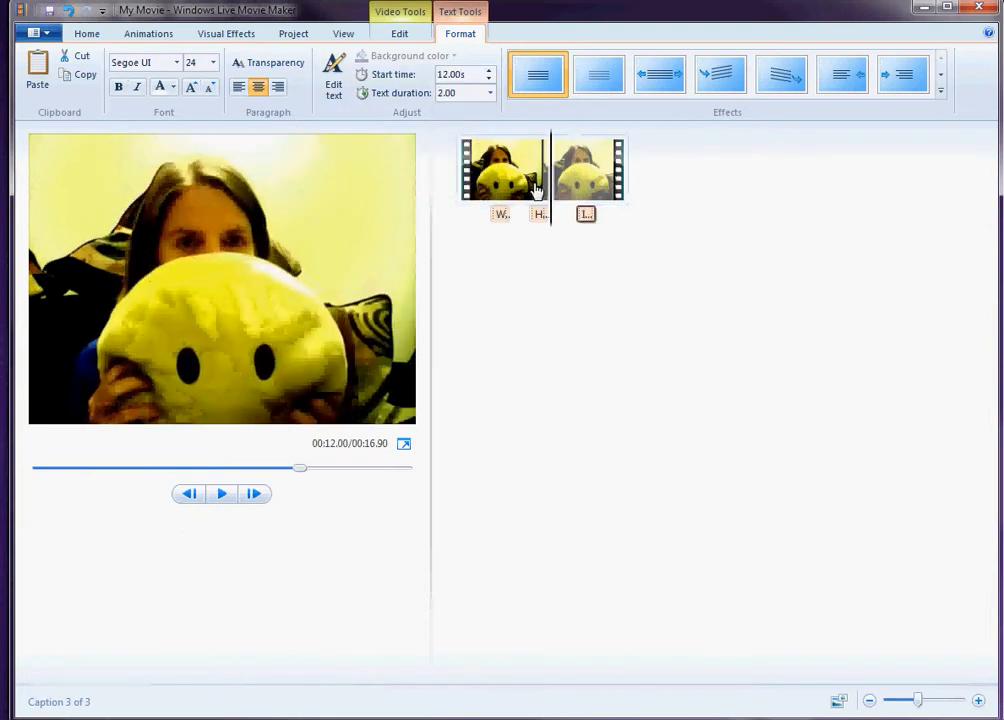
left_click(460, 193)
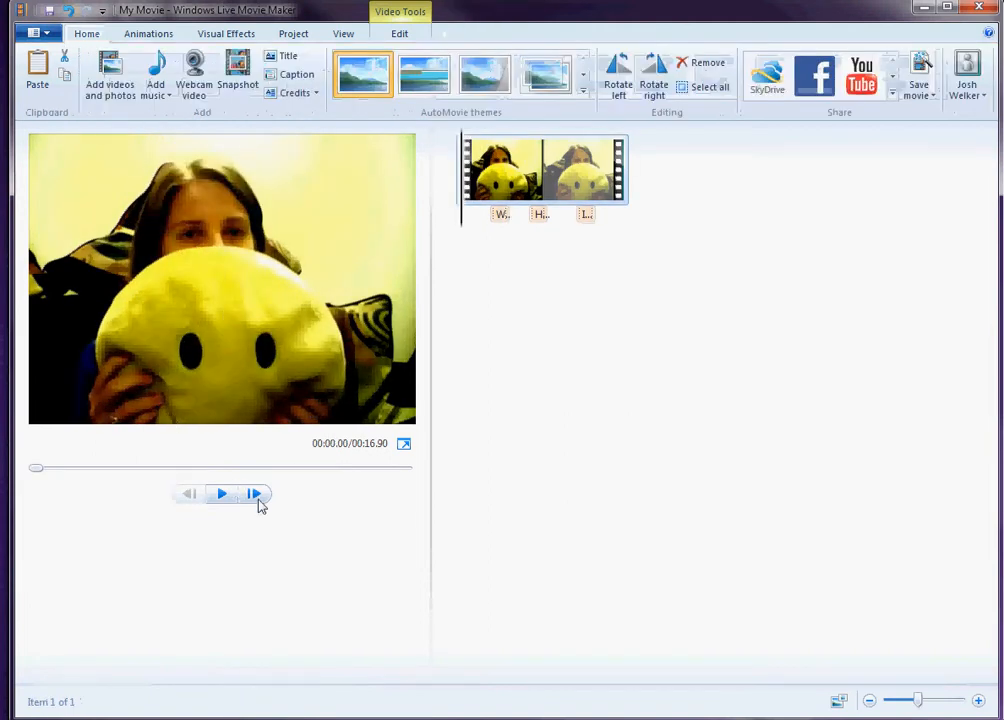
left_click(223, 497)
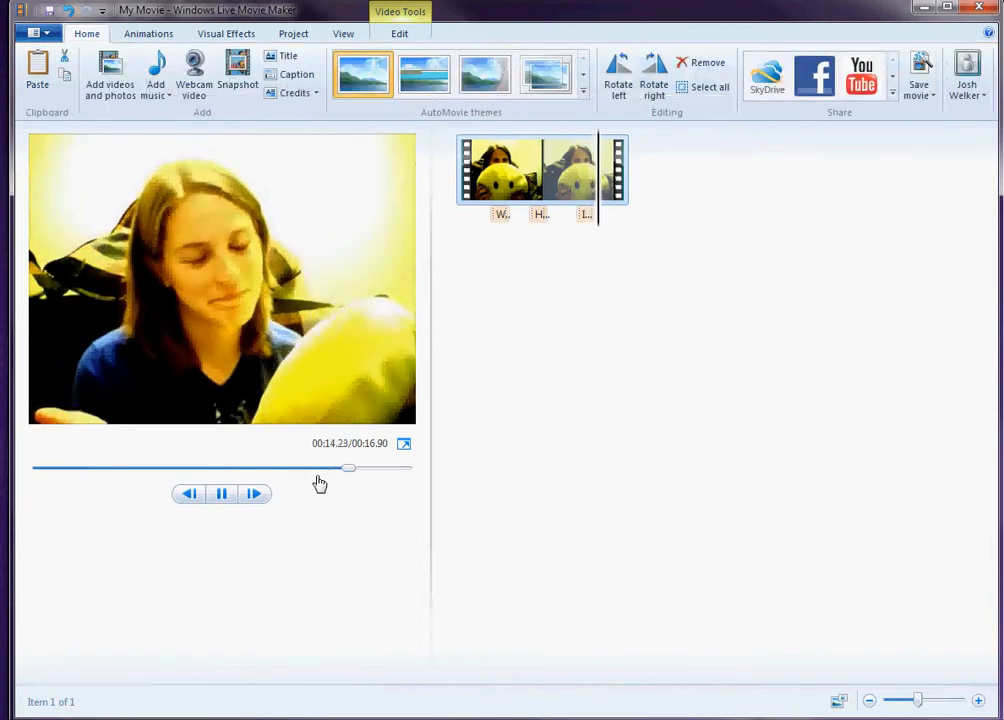
left_click(222, 493)
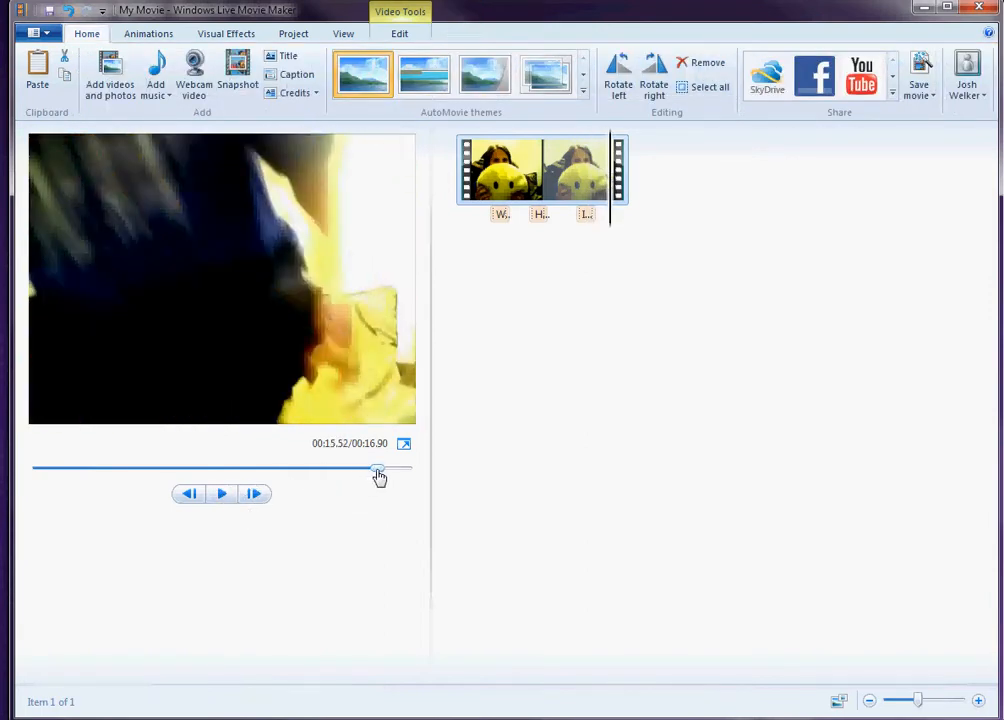
left_click_drag(378, 474, 31, 475)
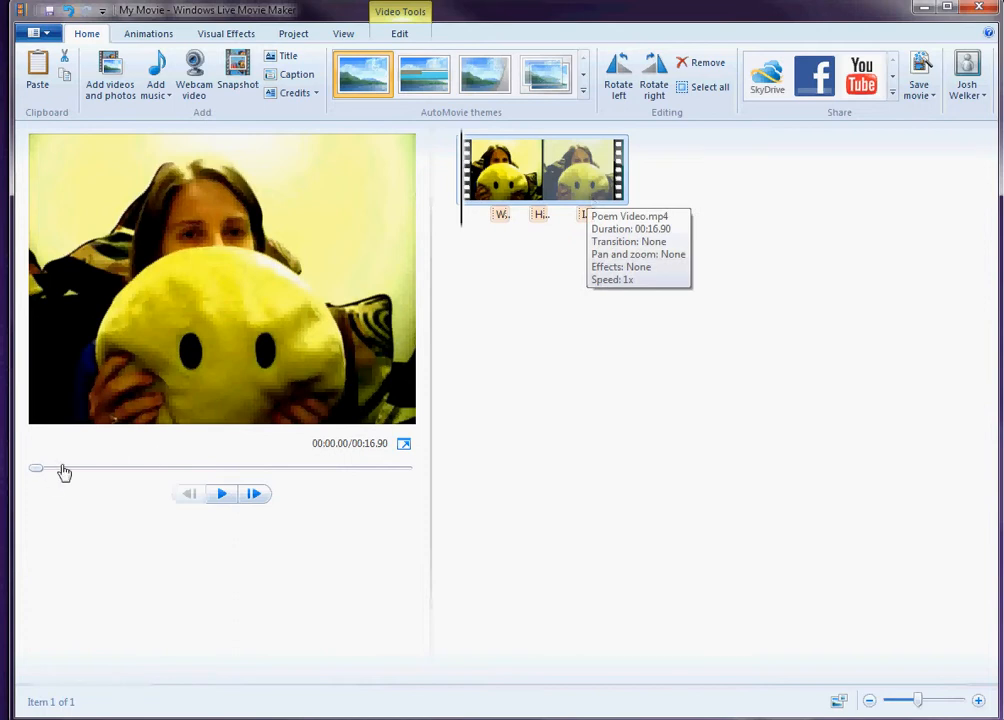
Move the playhead to the first caption at about 3.7 s and change its whole text to the Showcard Gothic font
left_click_drag(40, 475, 122, 477)
left_click(176, 381)
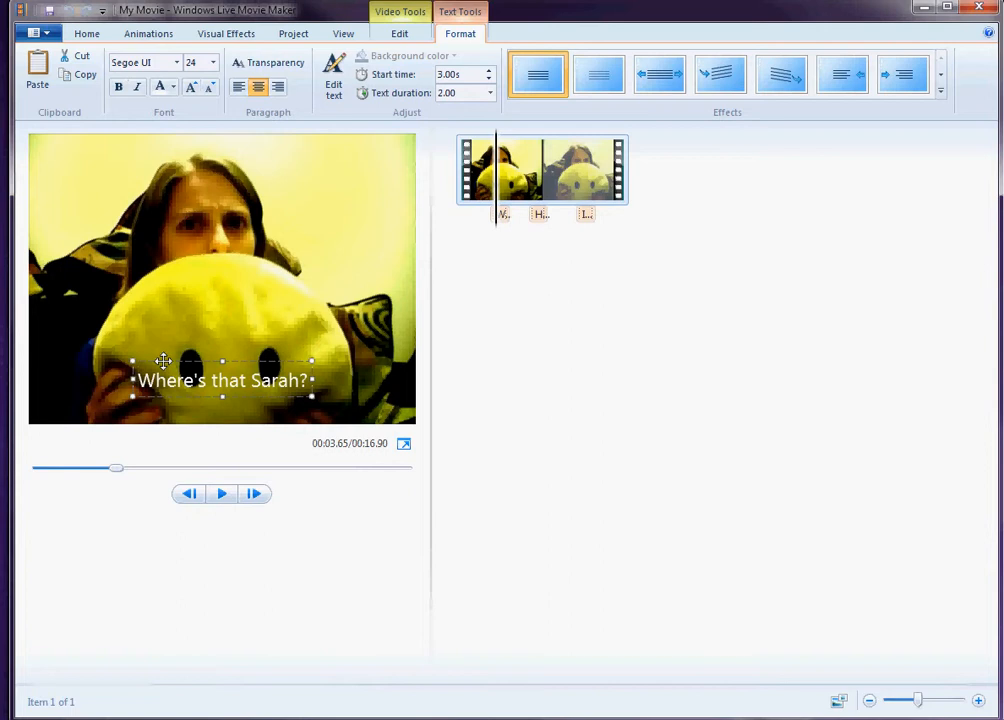
left_click_drag(150, 384, 351, 381)
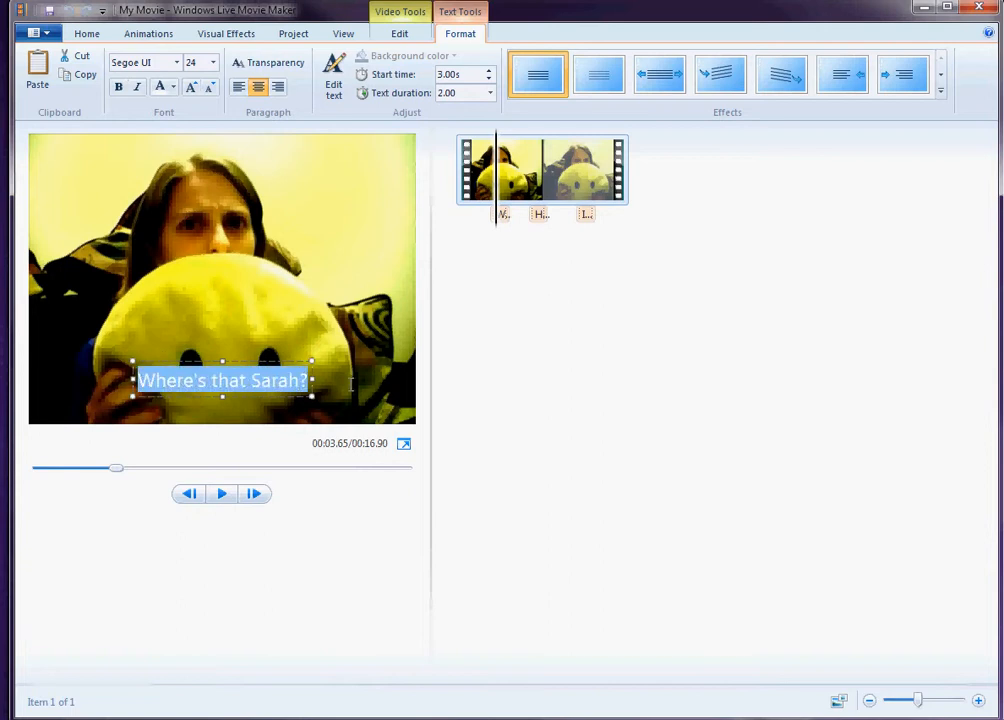
left_click(222, 345)
left_click(145, 381)
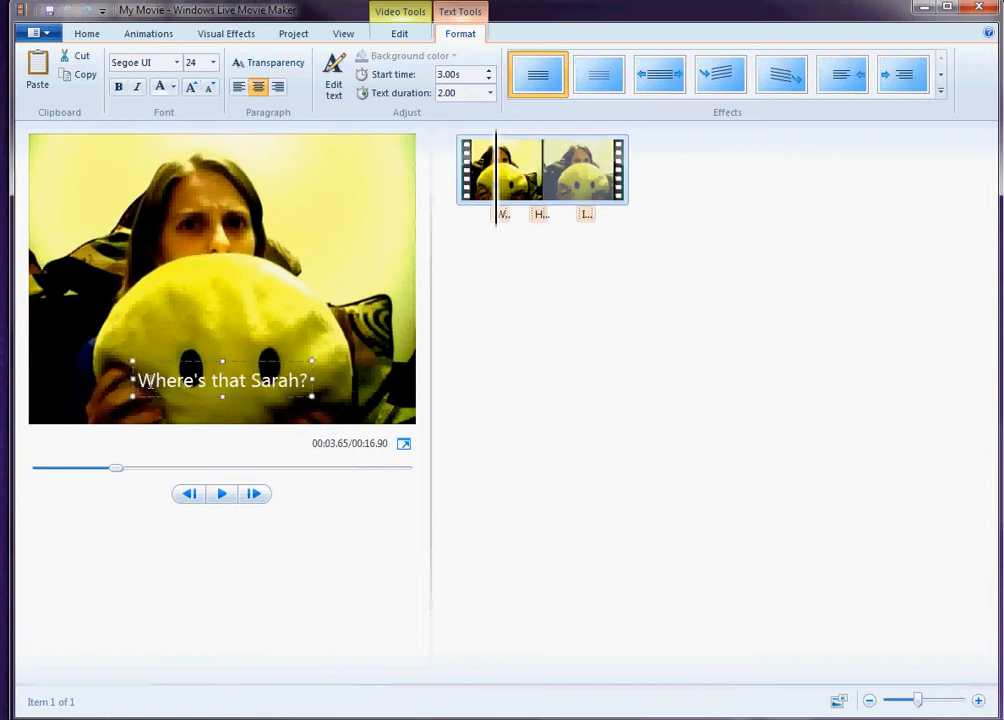
left_click_drag(143, 385, 318, 387)
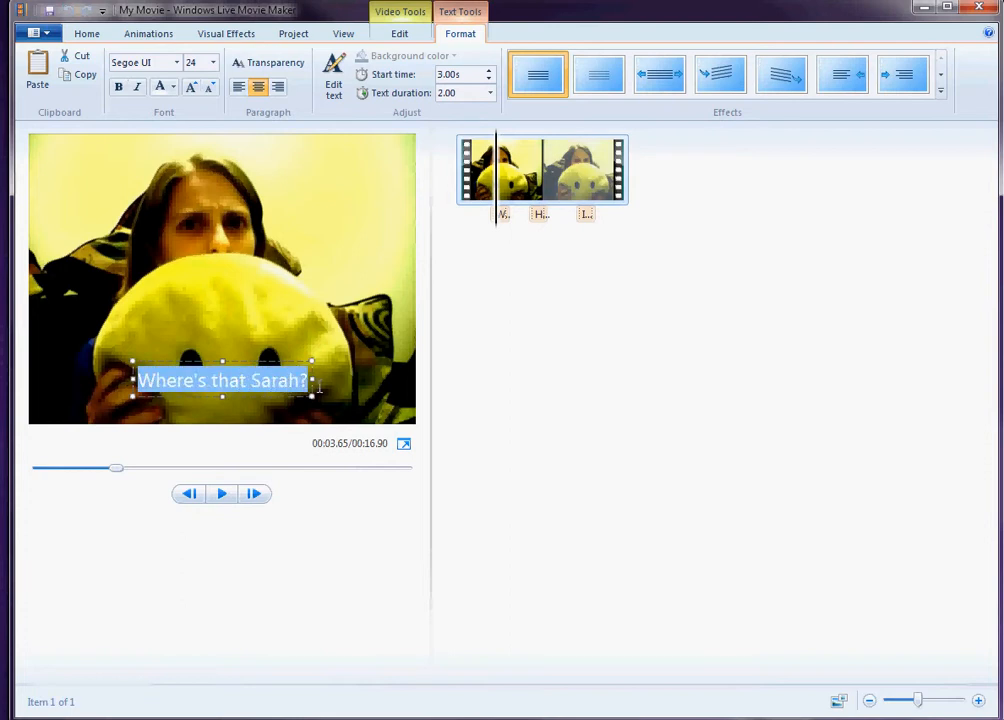
left_click(177, 63)
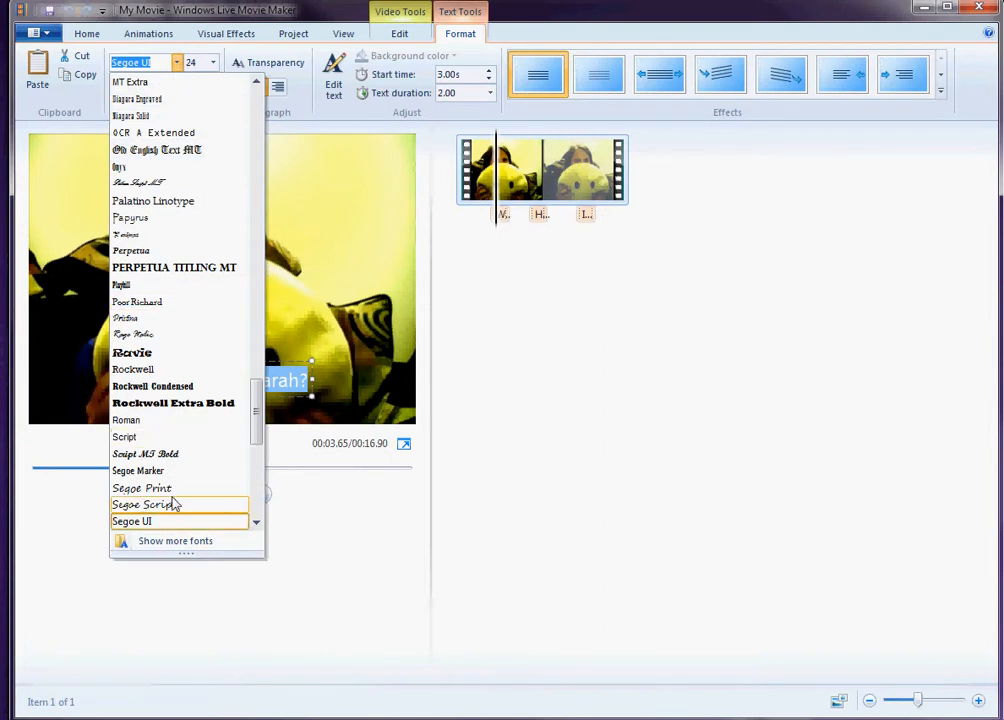
scroll(175, 503, "down", 1)
scroll(175, 488, "down", 1)
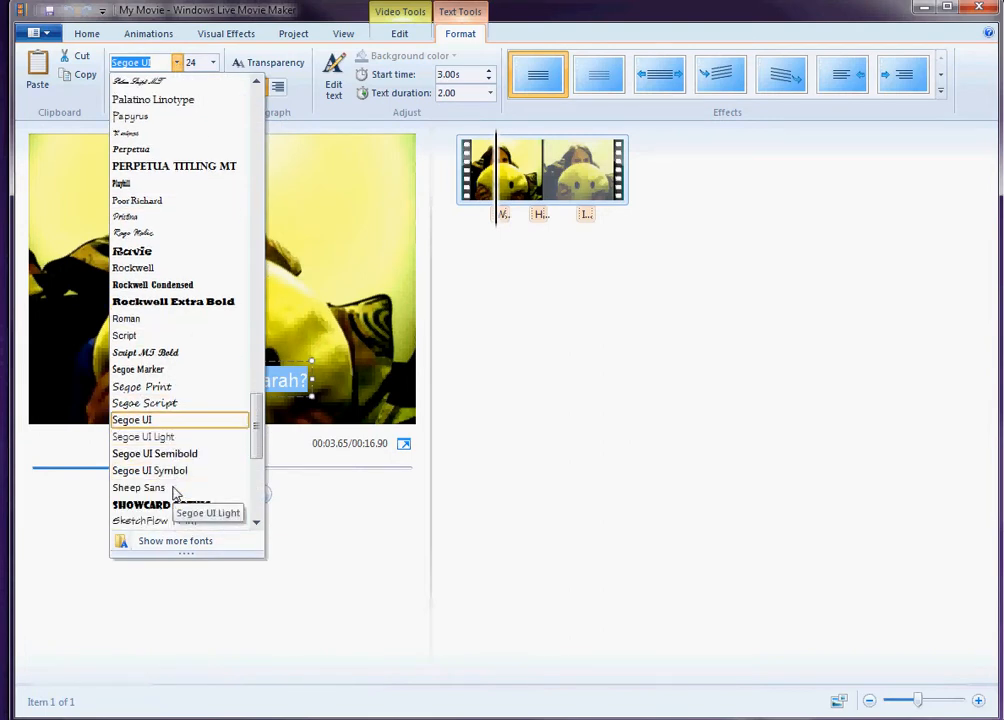
left_click(178, 508)
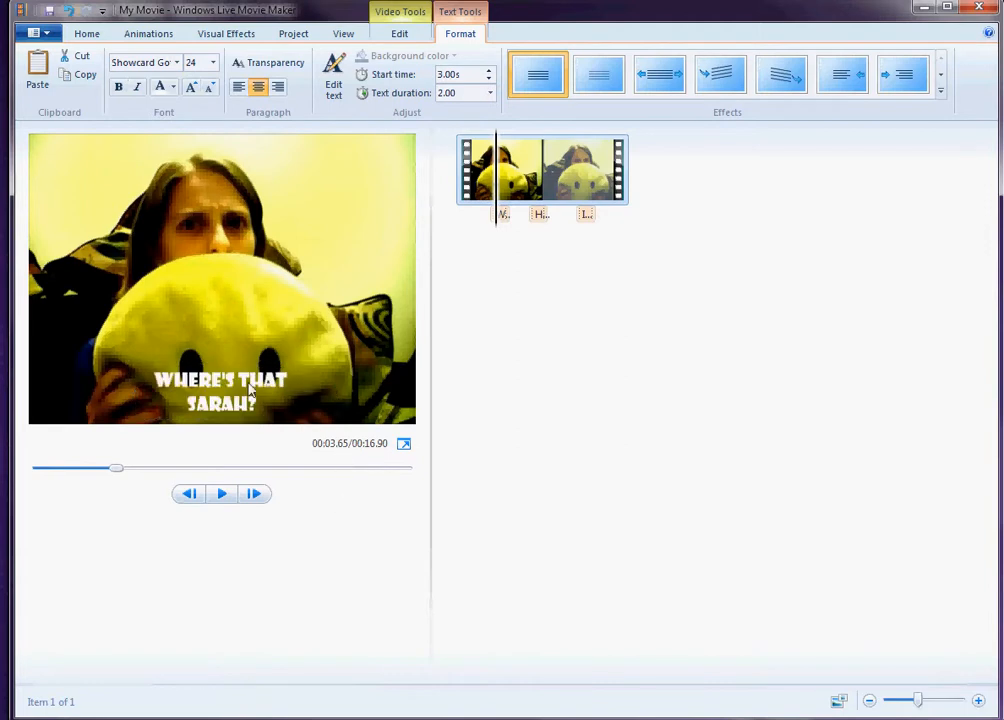
Change the whole text of the first caption to the Segoe UI font
left_click(250, 392)
left_click_drag(152, 378, 260, 407)
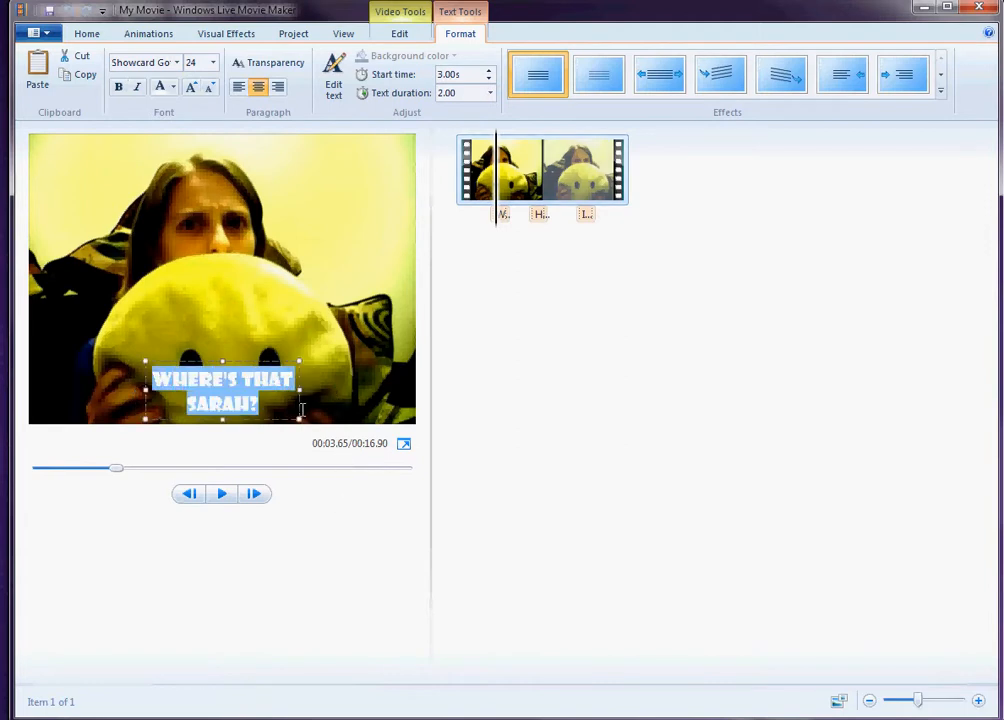
left_click(176, 62)
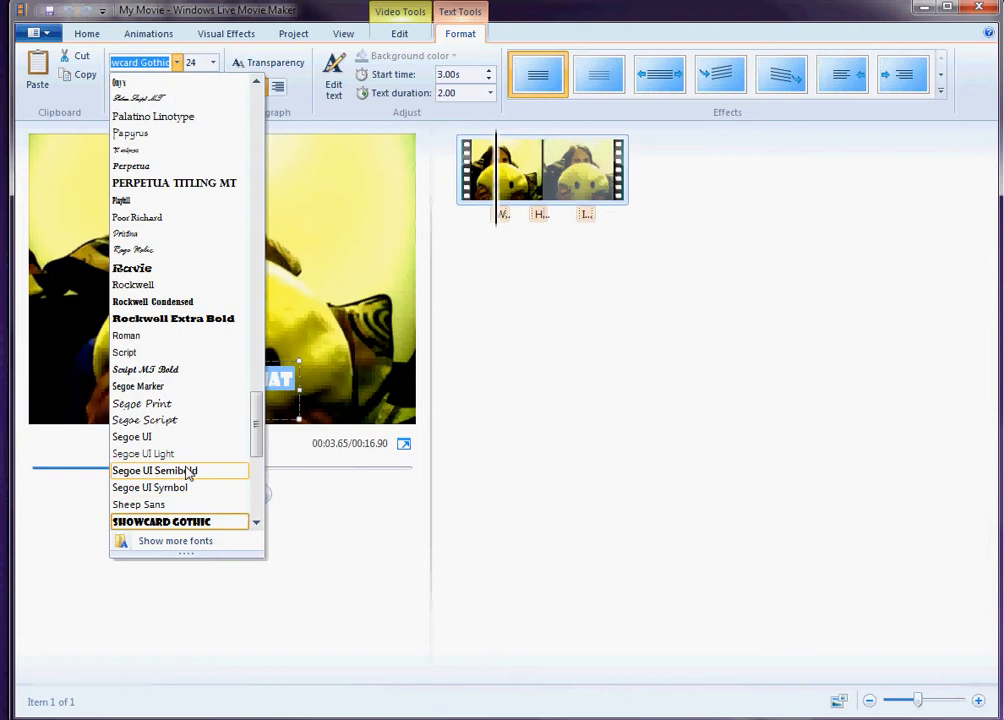
left_click(160, 437)
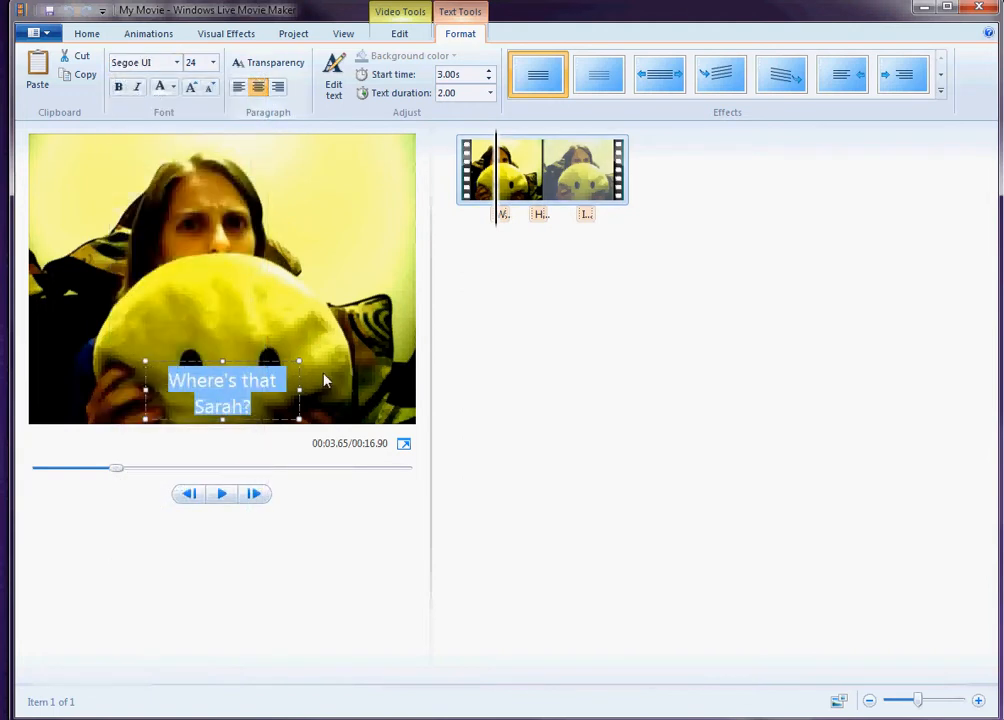
Try red as the first caption's text colour and set the text back to white
left_click(174, 88)
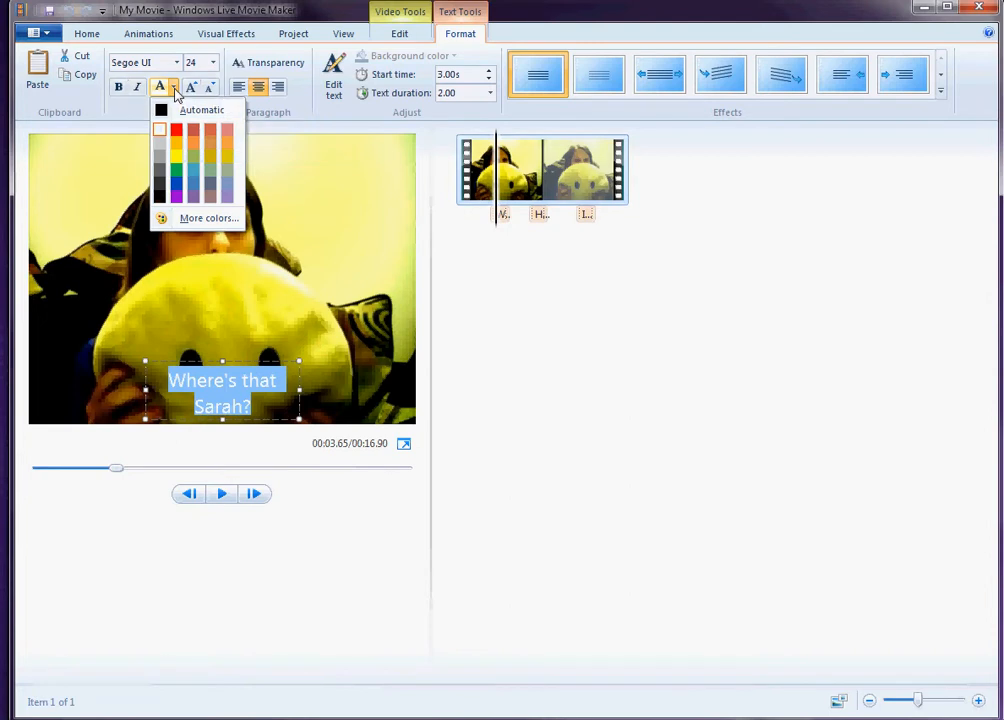
left_click(176, 131)
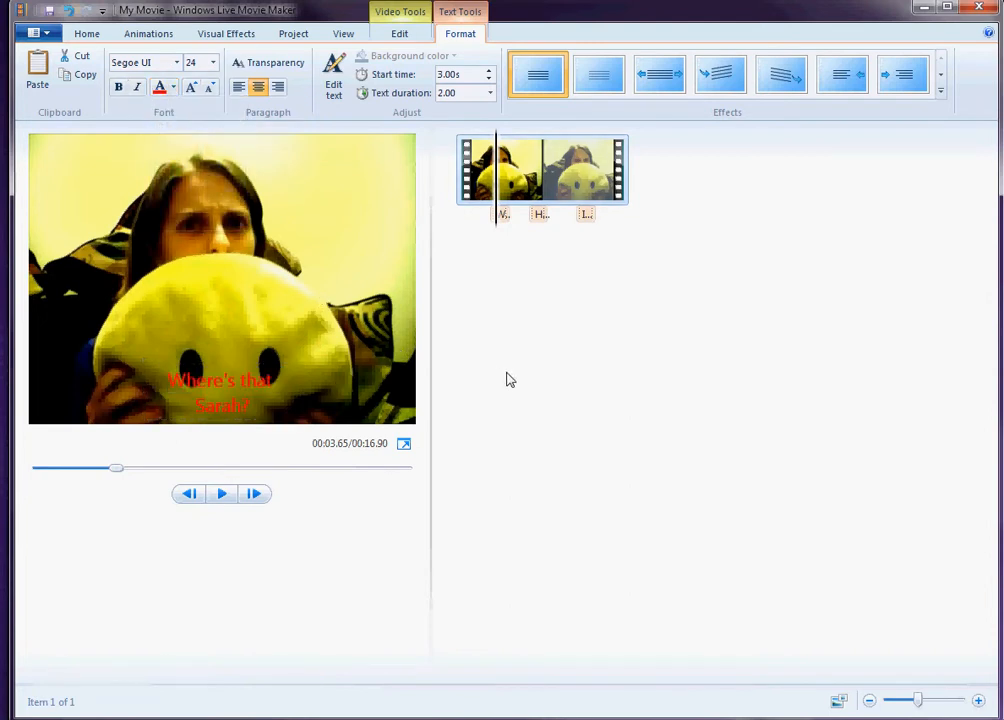
left_click(256, 386)
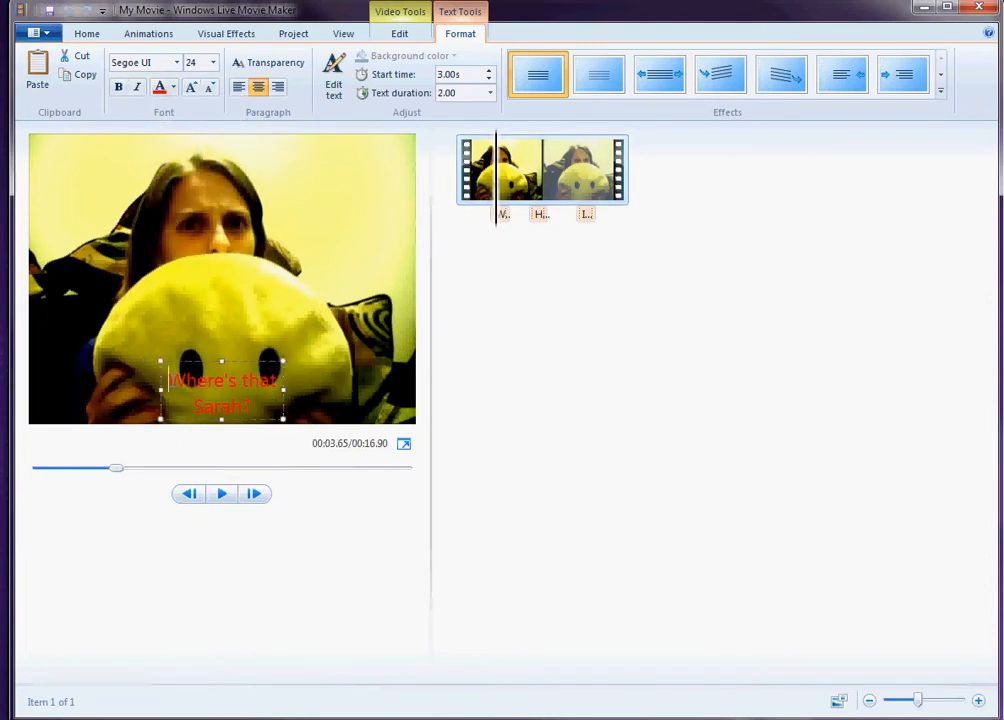
left_click_drag(169, 380, 287, 412)
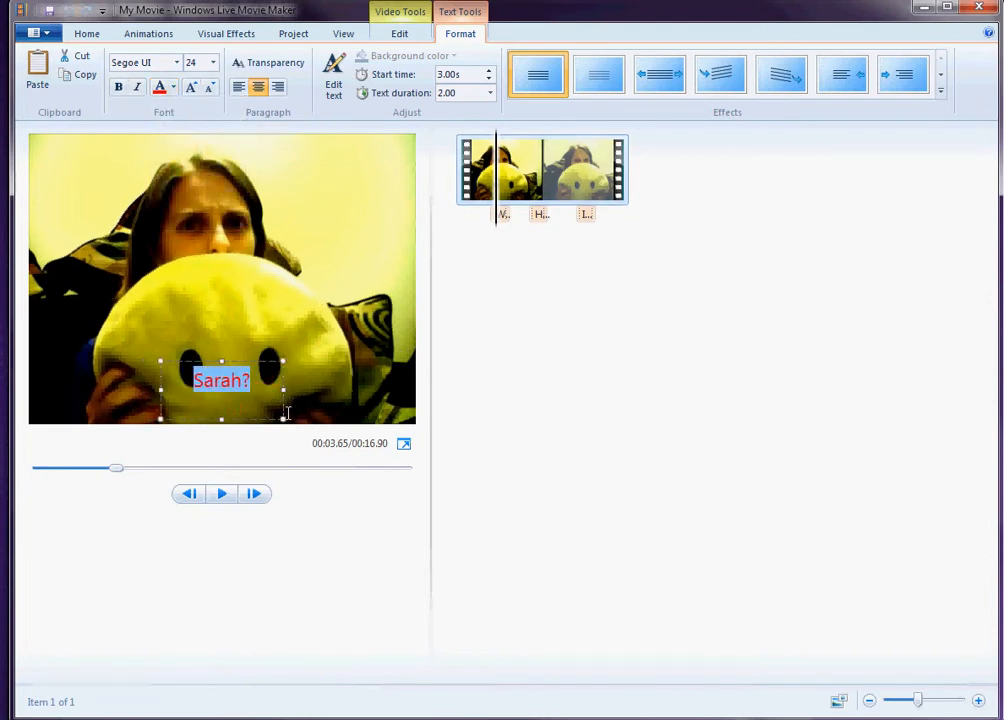
left_click(173, 87)
left_click(164, 138)
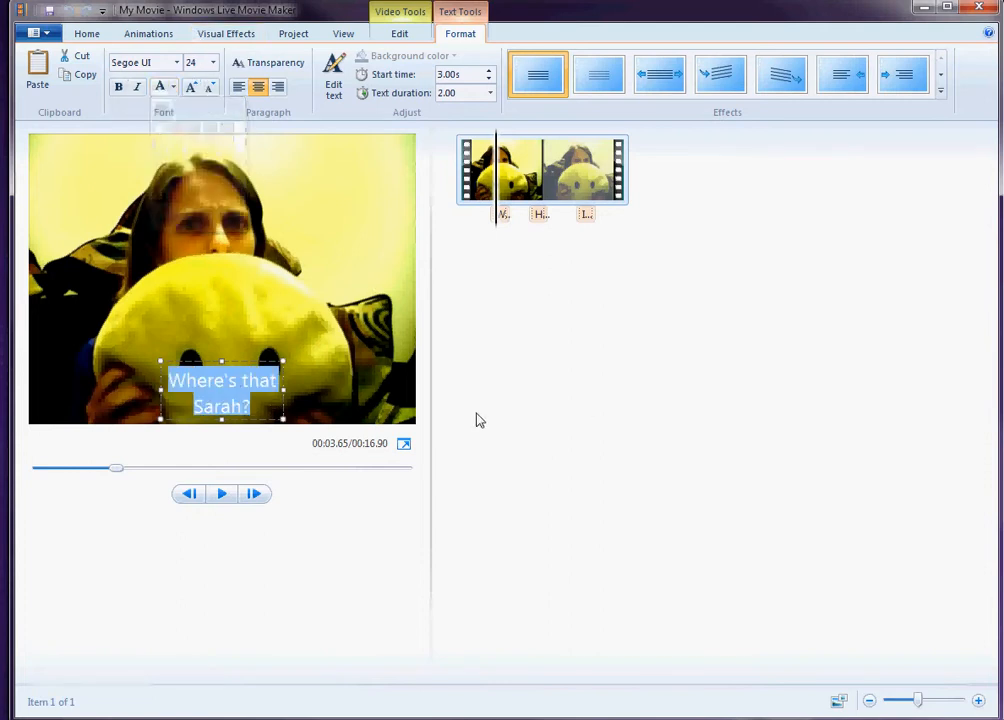
Try font sizes 14 and 48 on the first caption's text and set it back to 24
left_click(298, 410)
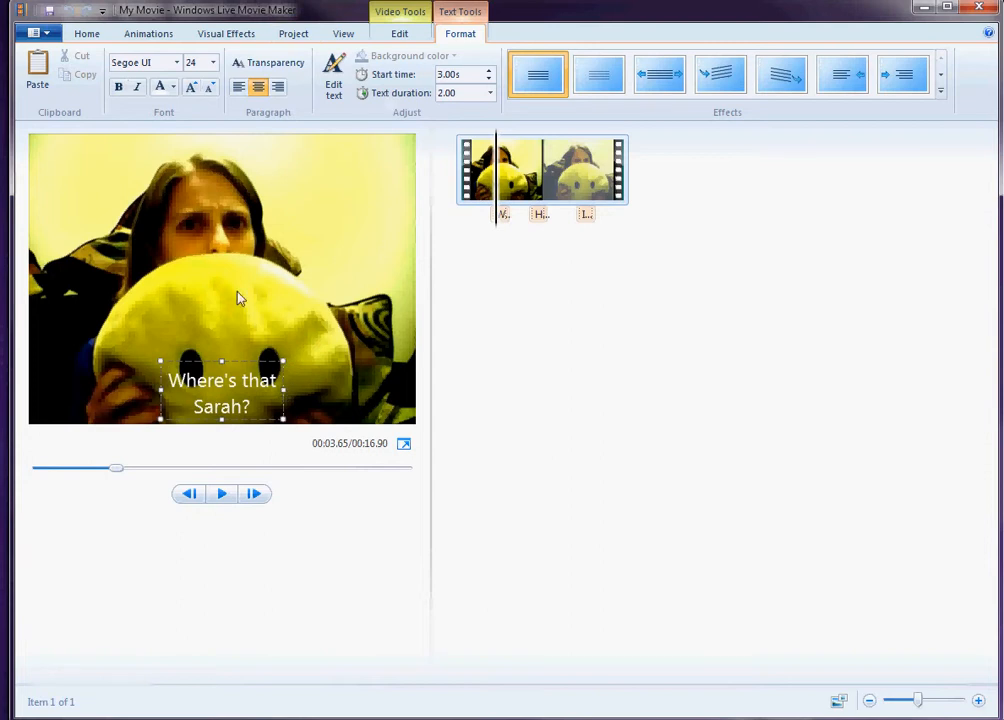
left_click_drag(251, 404, 156, 372)
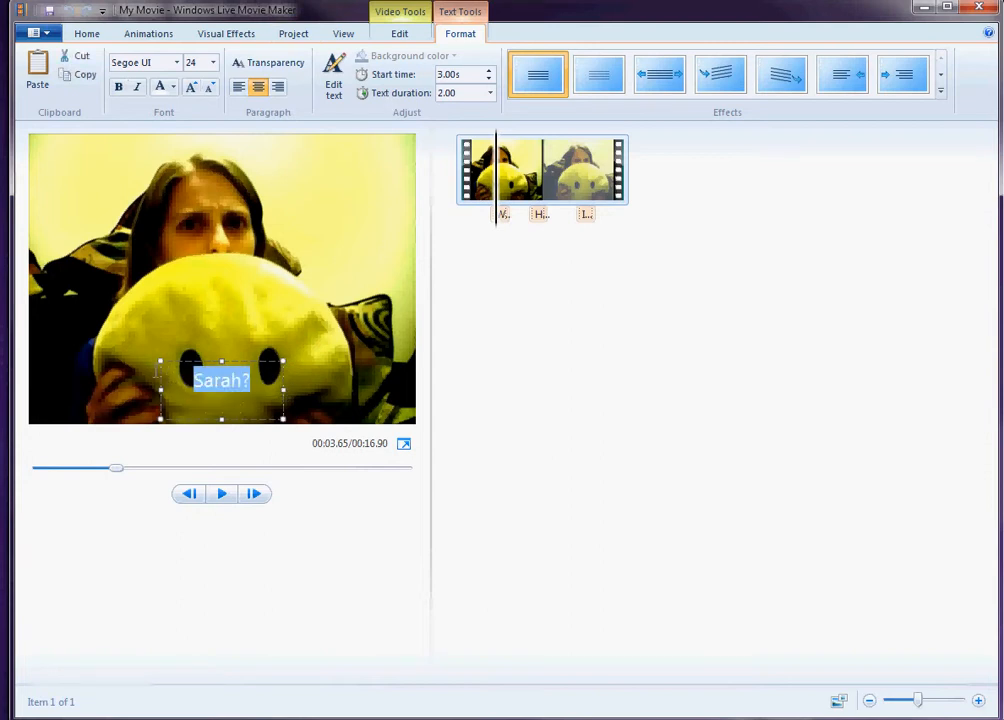
left_click(214, 63)
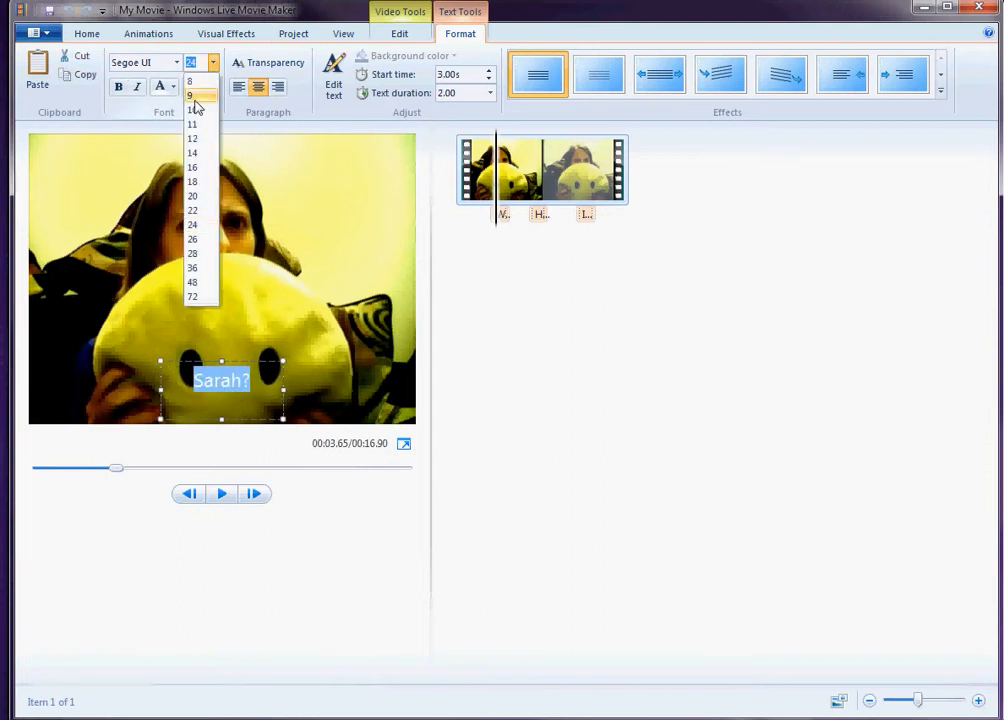
left_click(197, 153)
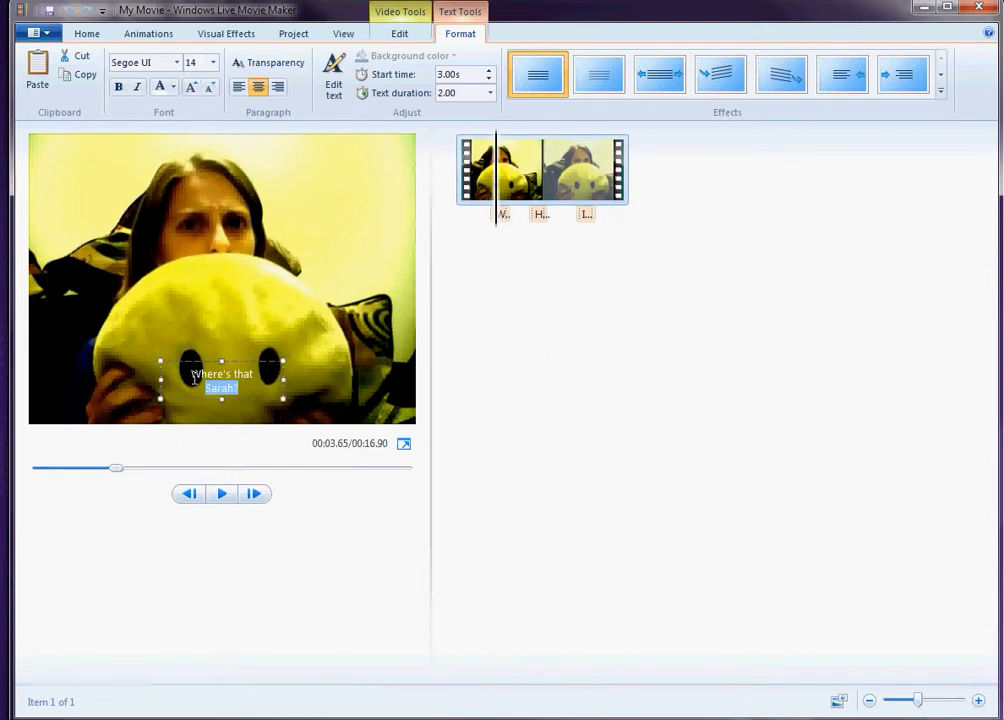
left_click_drag(190, 373, 313, 426)
left_click(213, 62)
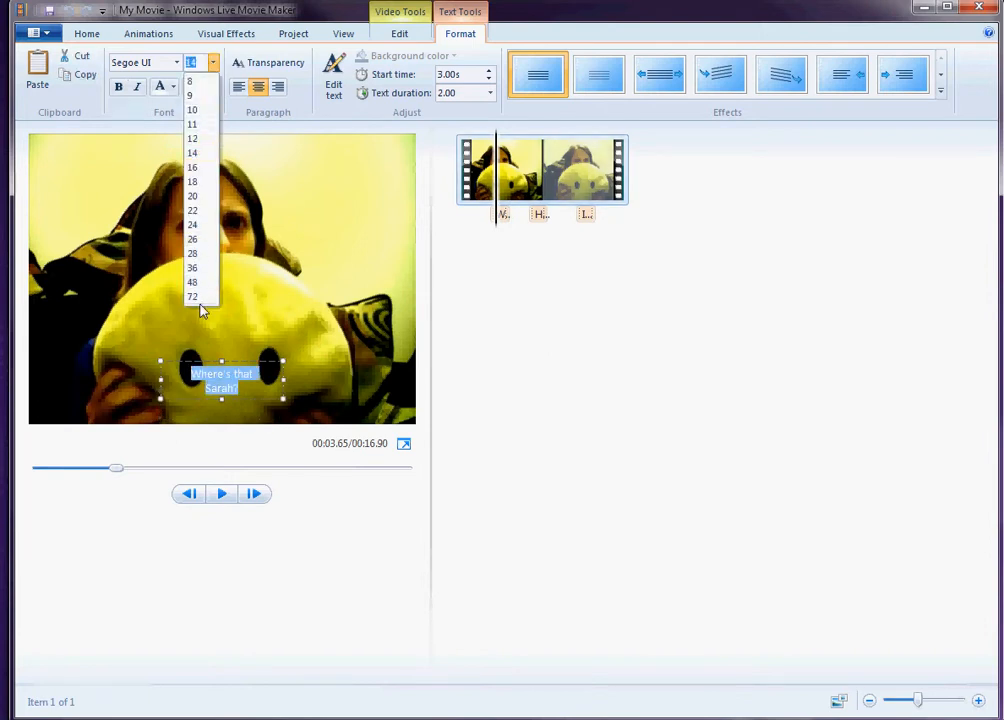
left_click(197, 280)
left_click(213, 62)
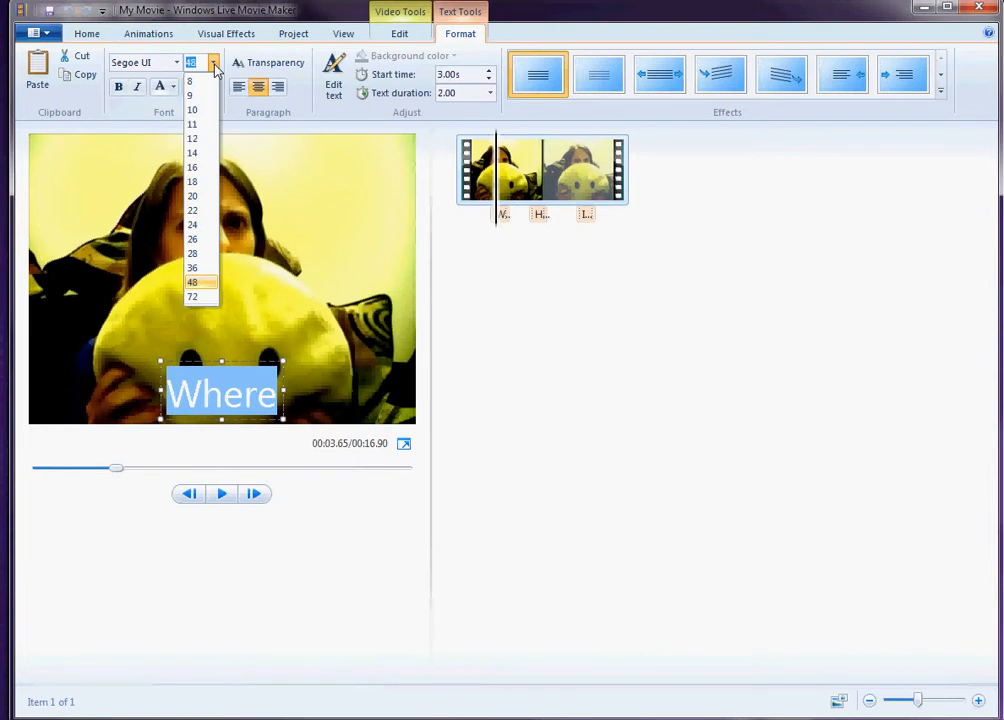
left_click(206, 224)
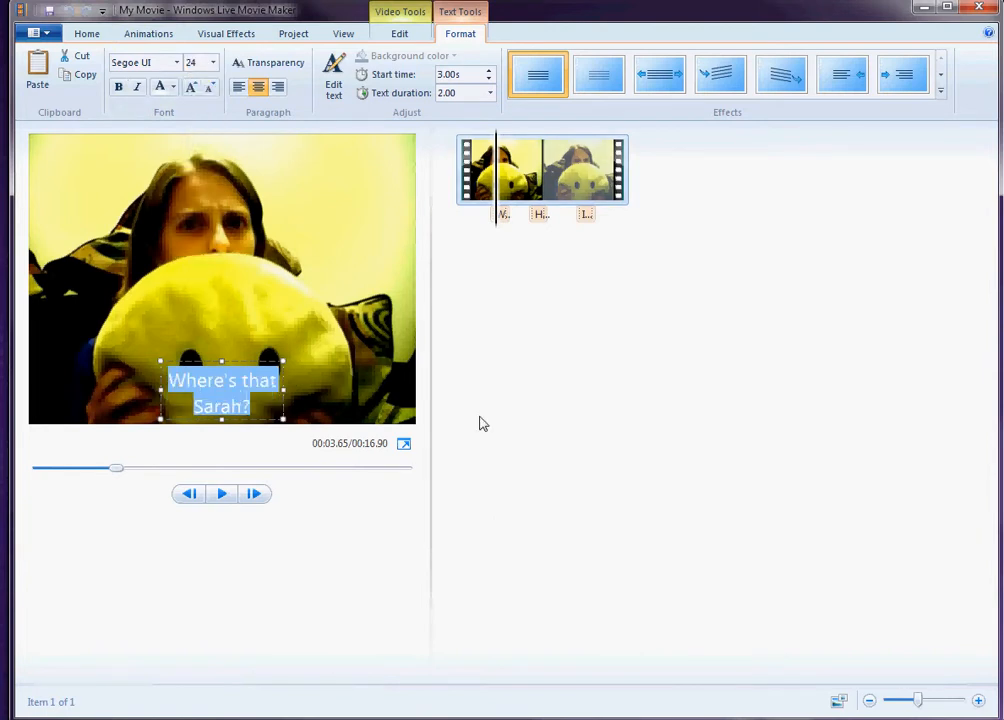
Widen the first caption's text box on both sides and move it slightly upward
left_click(291, 405)
left_click_drag(283, 390, 373, 393)
left_click_drag(160, 390, 99, 392)
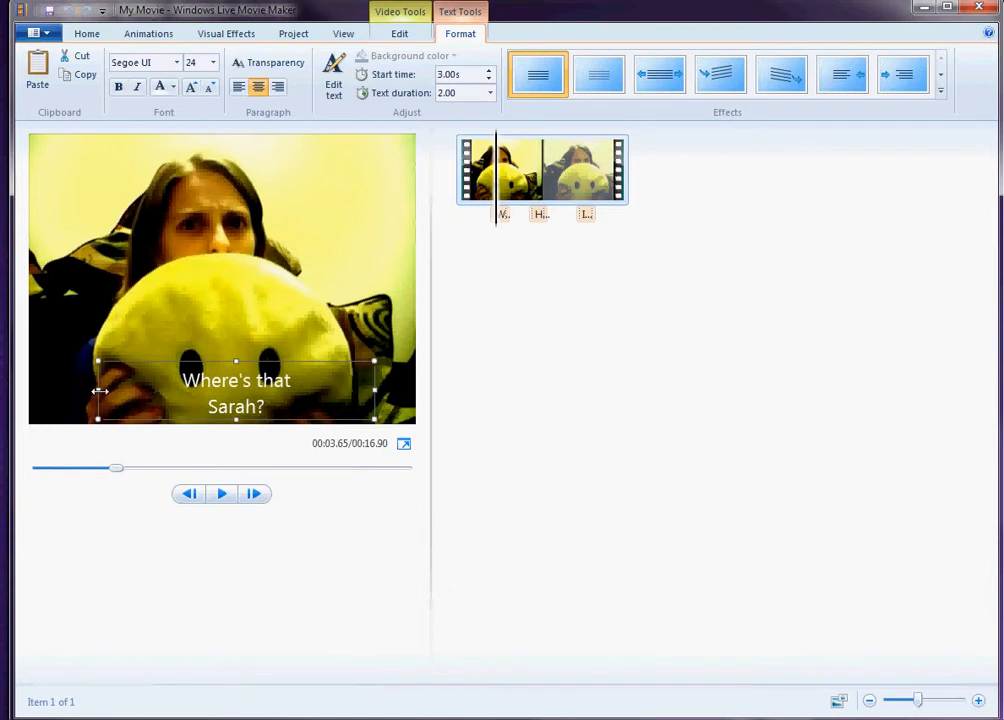
mouse_move(236, 358)
left_mouse_down()
mouse_move(240, 280)
mouse_move(249, 391)
mouse_move(240, 344)
left_mouse_up()
Try left alignment on the first caption, restore centre alignment, and move the caption to the bottom centre of the video frame
left_click(240, 90)
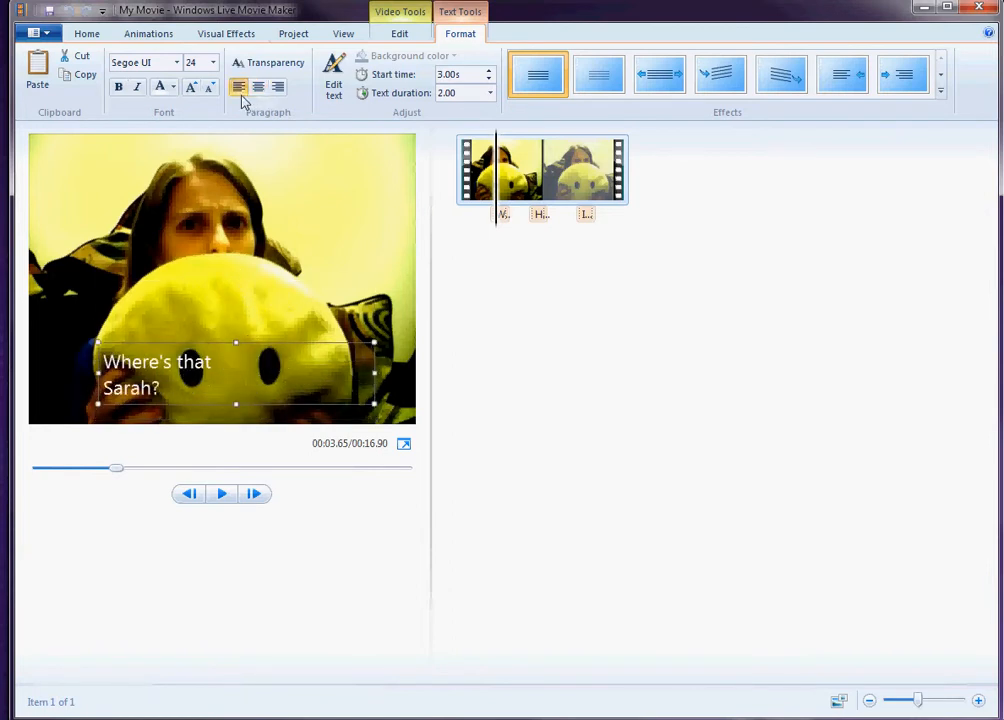
left_click(253, 90)
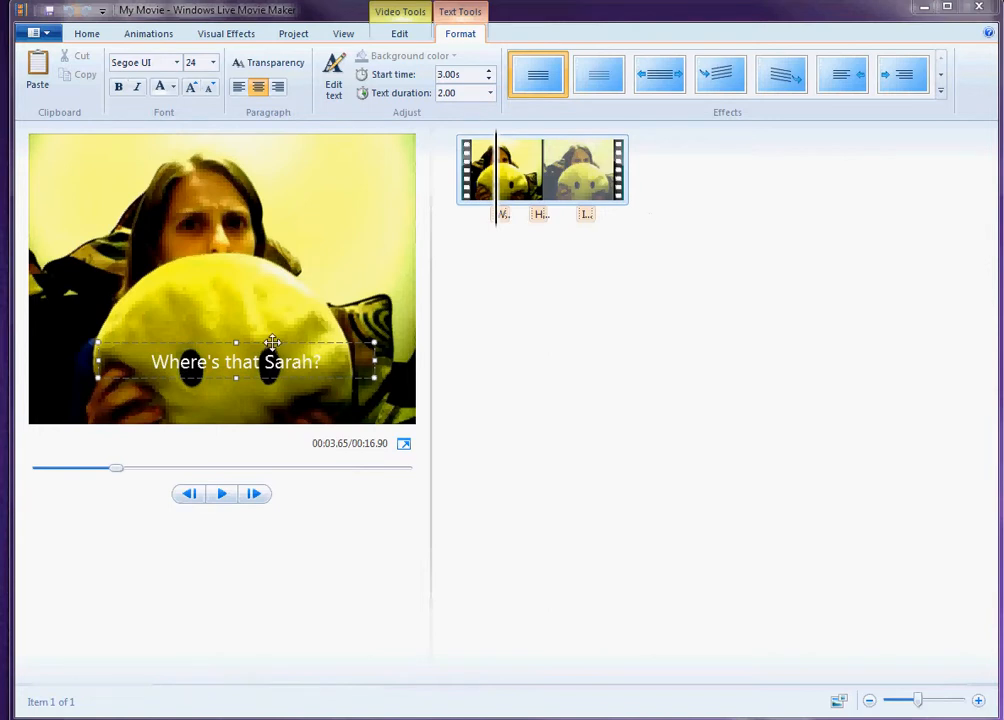
left_click_drag(272, 342, 267, 385)
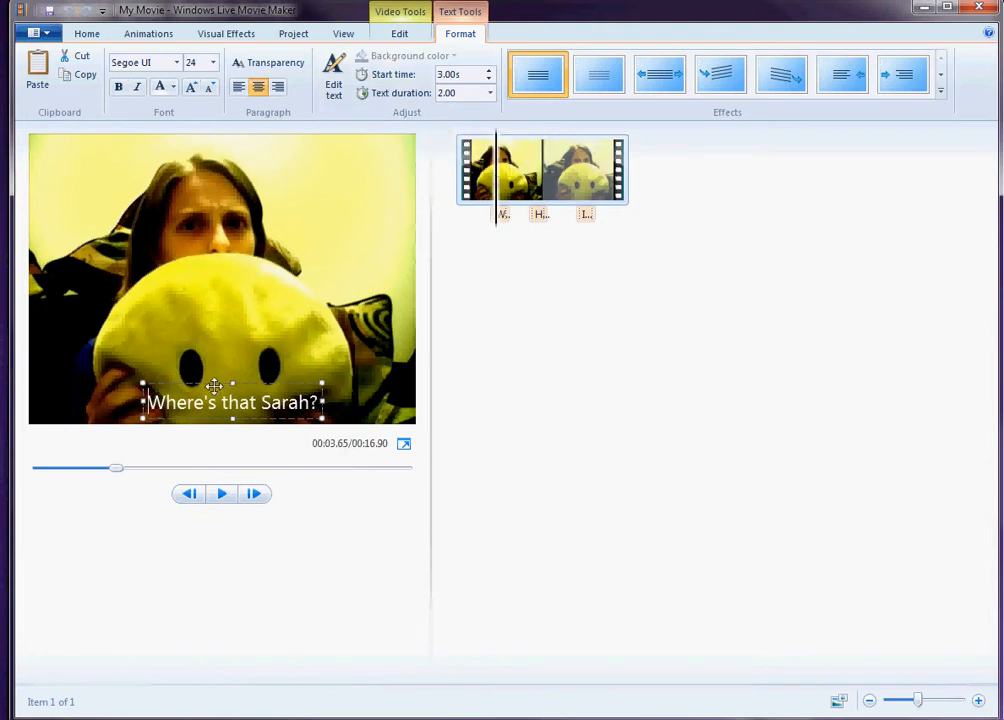
left_click_drag(214, 384, 197, 389)
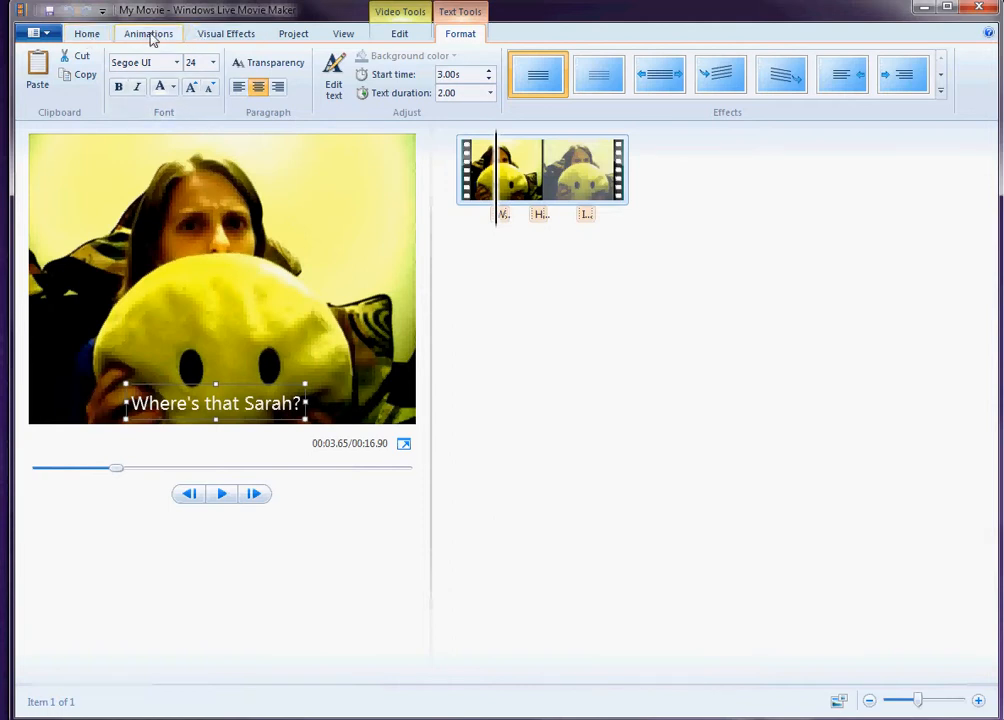
Add an opening title reading "My Awesome Video" with a second line giving "by" and the author's full name
left_click(87, 35)
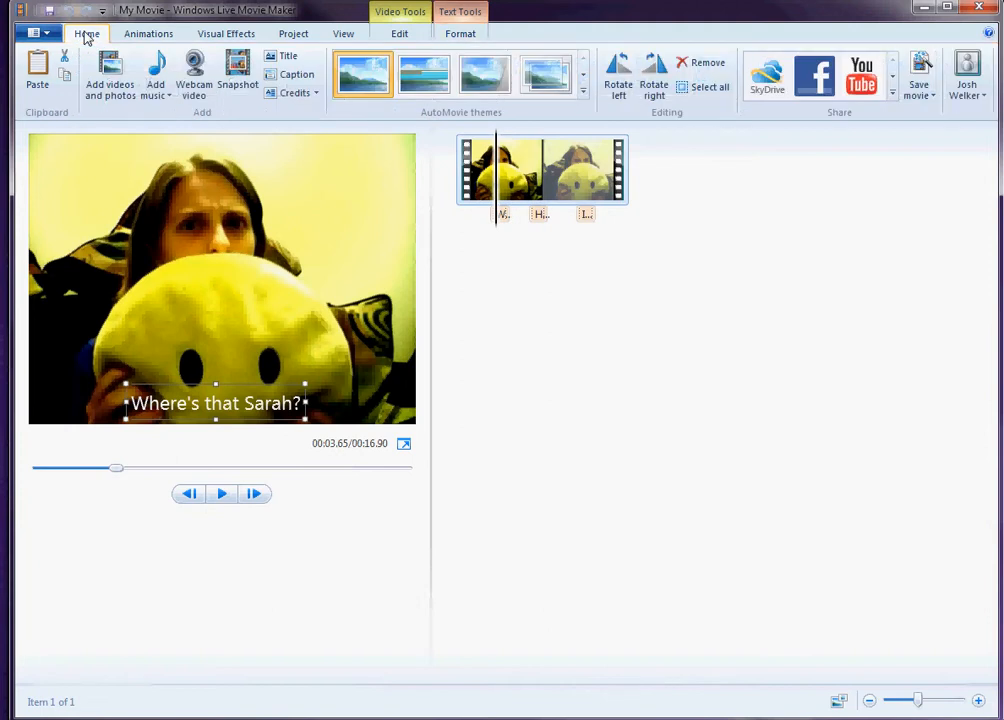
left_click(287, 57)
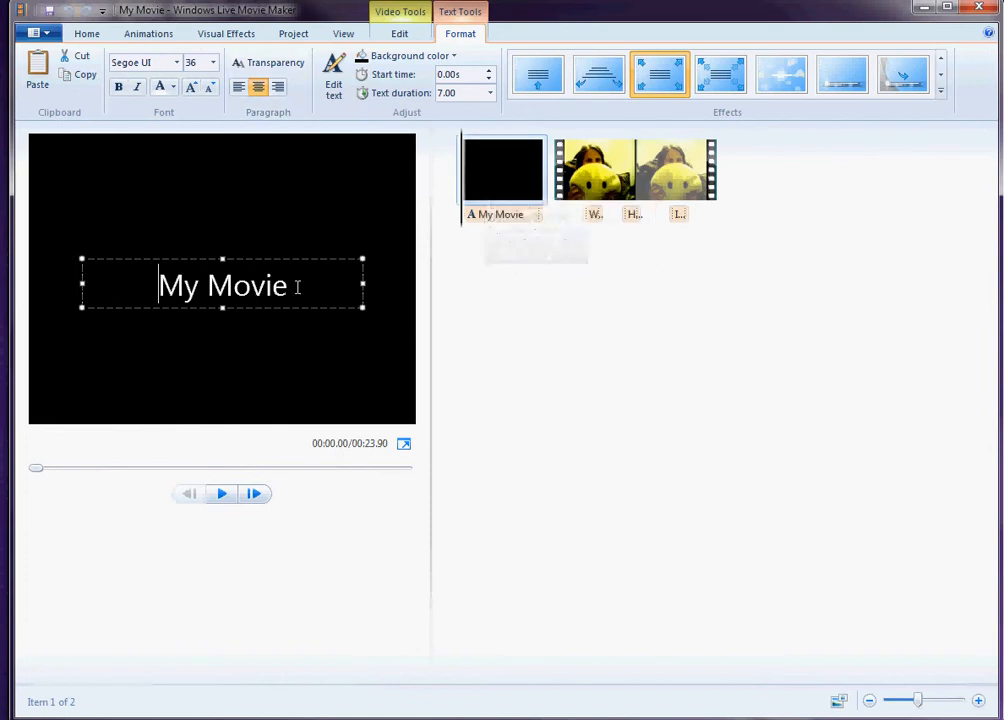
left_click_drag(297, 285, 91, 284)
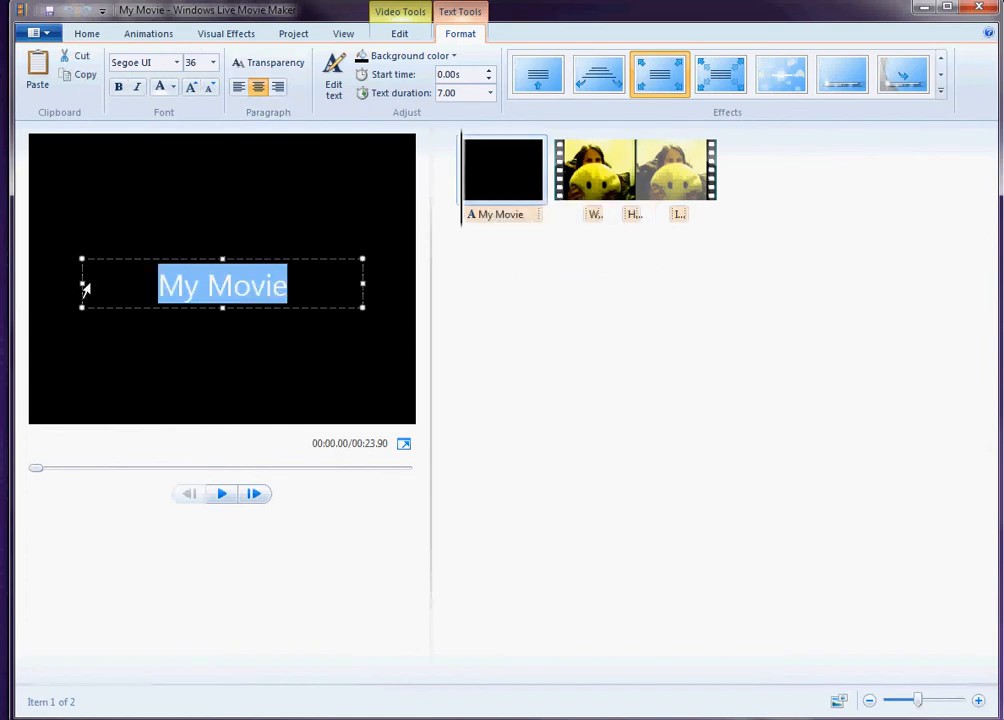
type("My ")
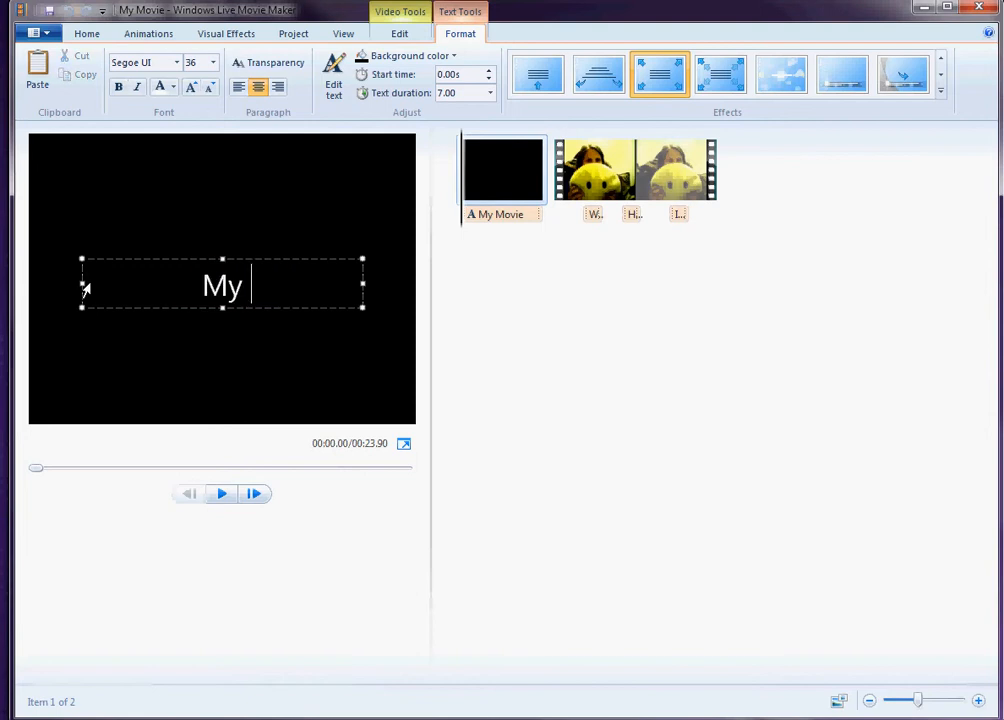
type("Awesome Video")
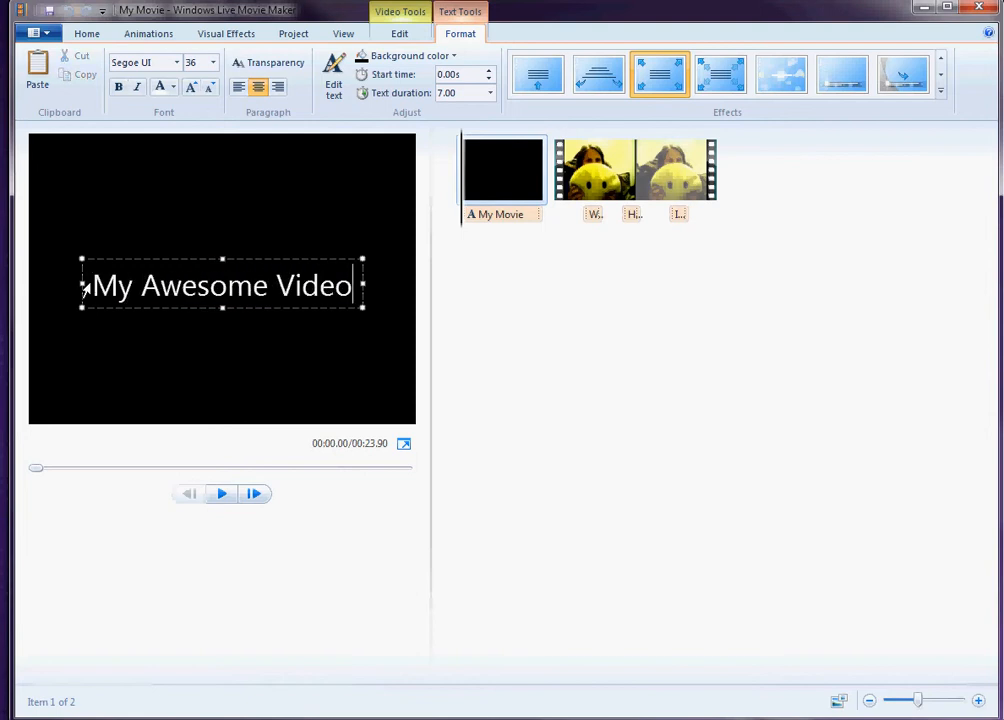
key("Return")
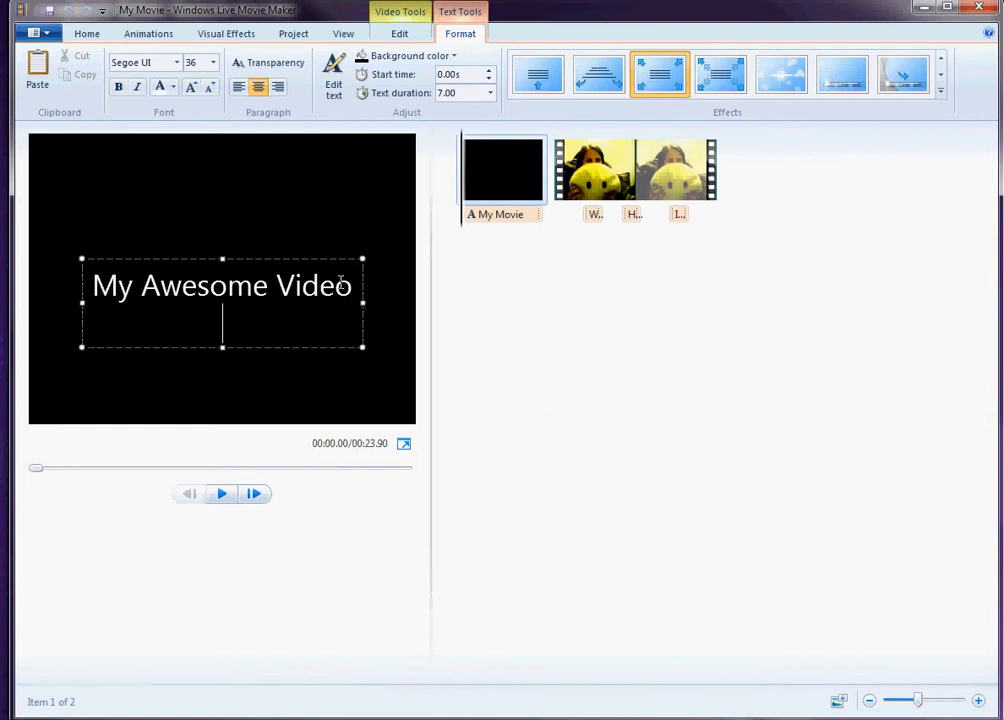
type("by Josh Welker")
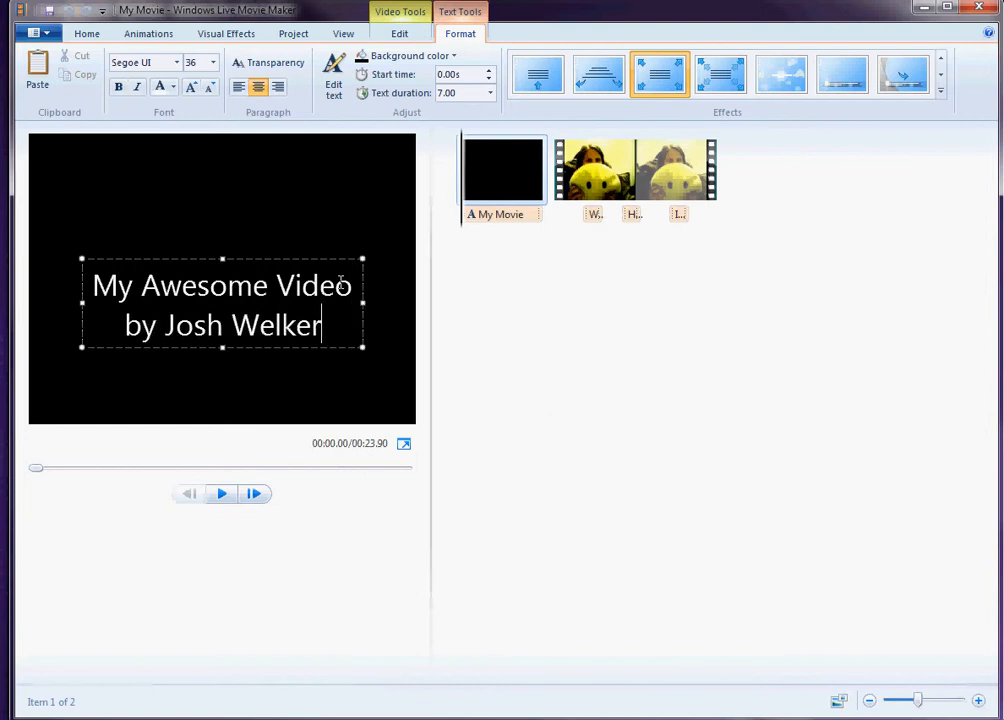
left_click(462, 358)
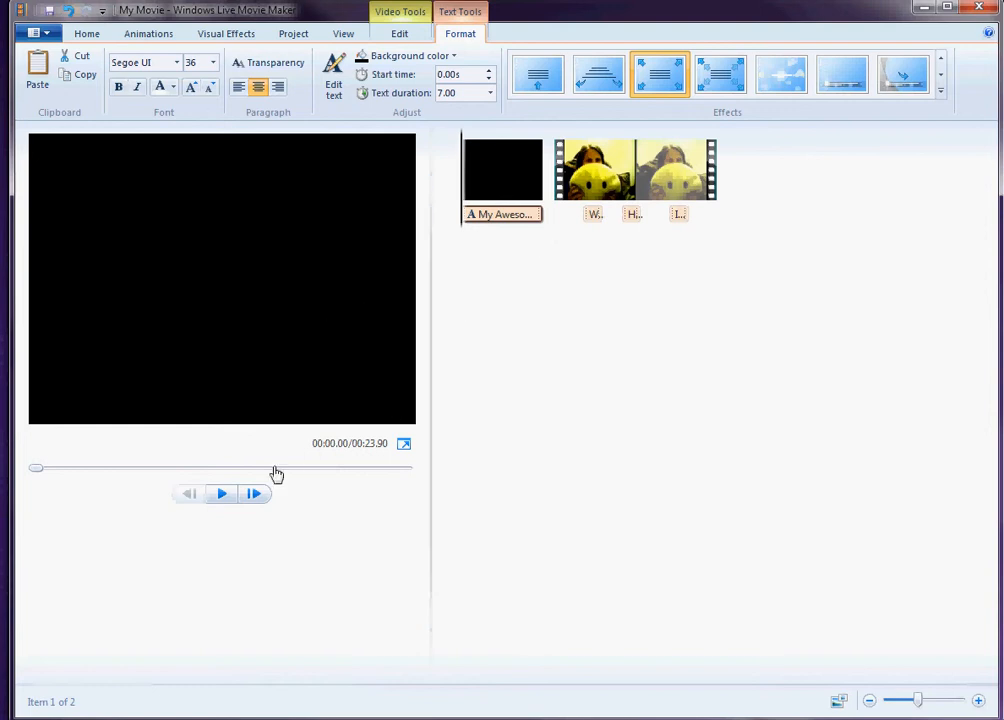
Preview the opening title's animation from the start and pause at about 3 s
left_click(223, 494)
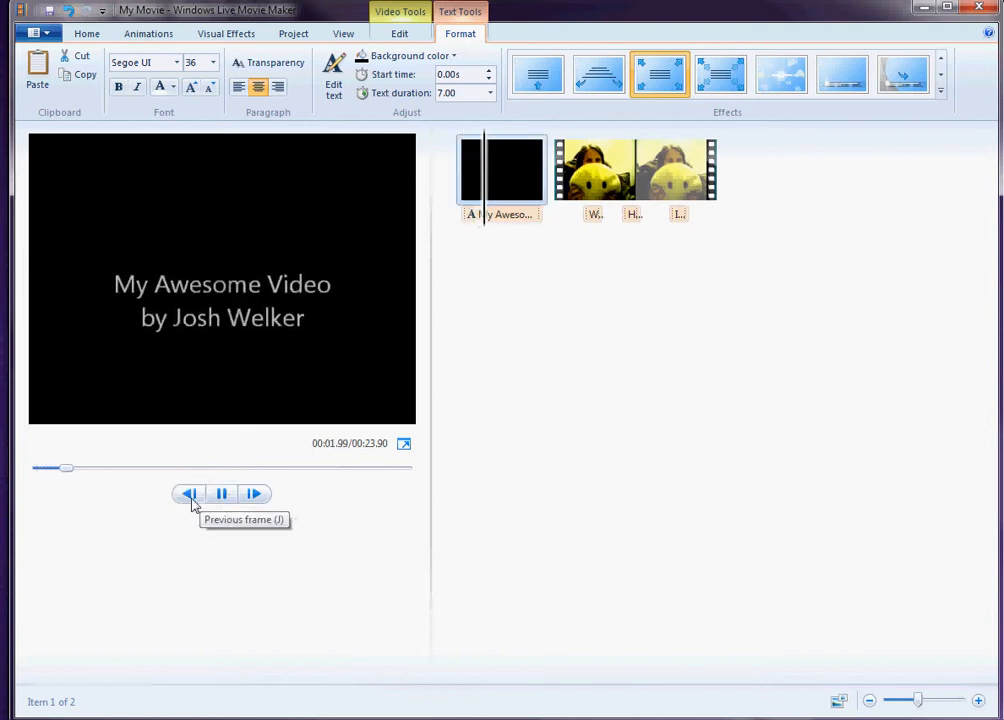
left_click(215, 506)
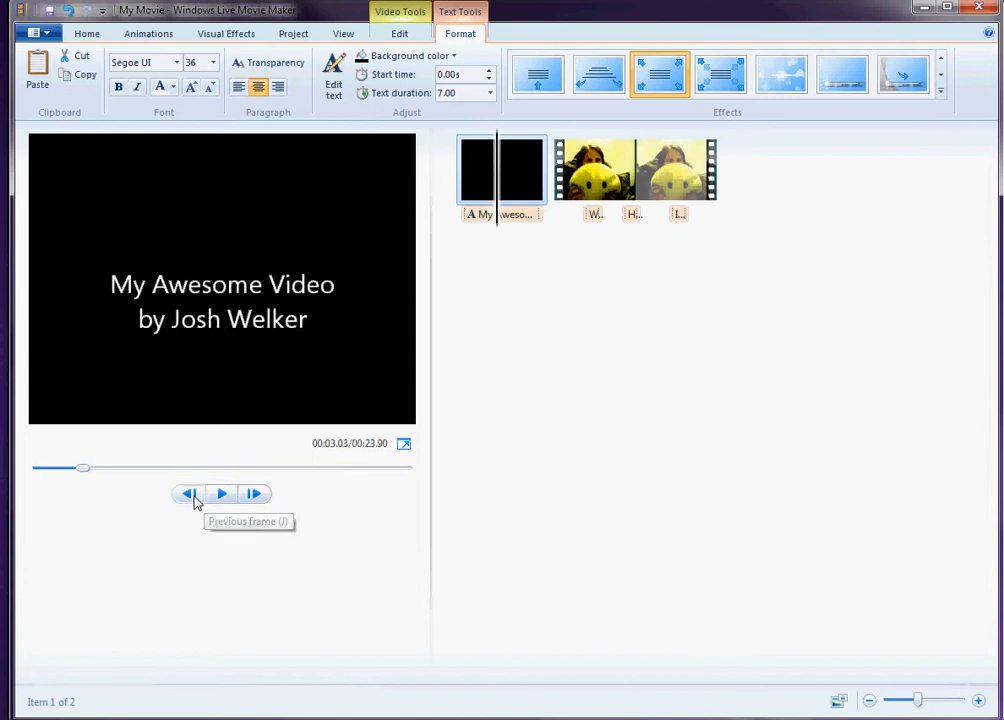
left_click(191, 496)
Remove the animated text effect from the opening title and return the playhead to the start to check the static text
left_click(941, 72)
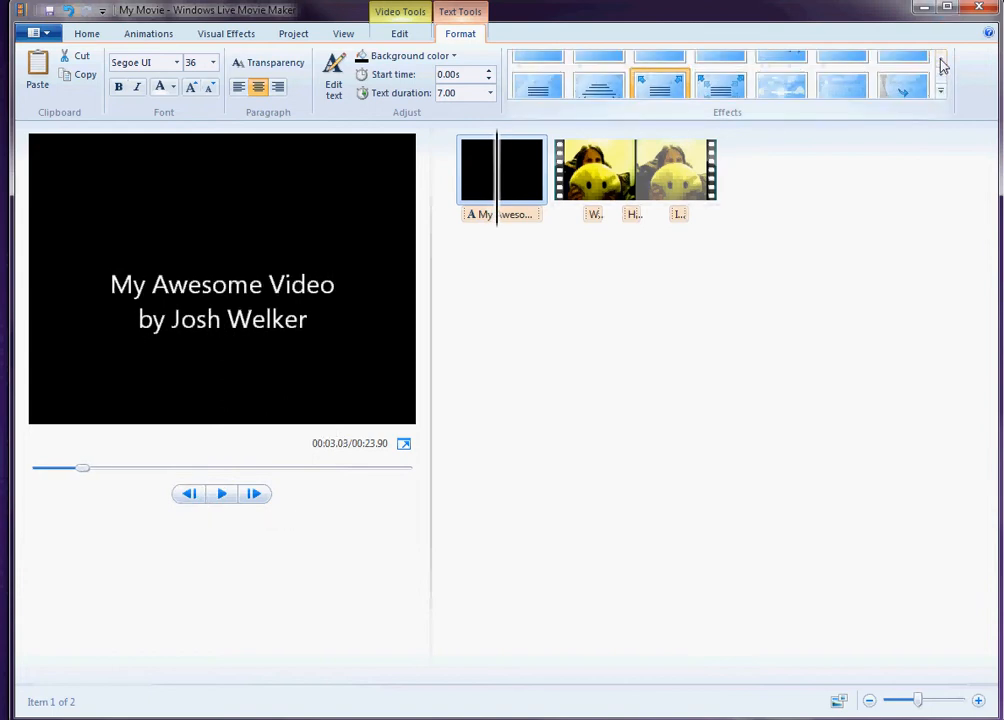
left_click(530, 78)
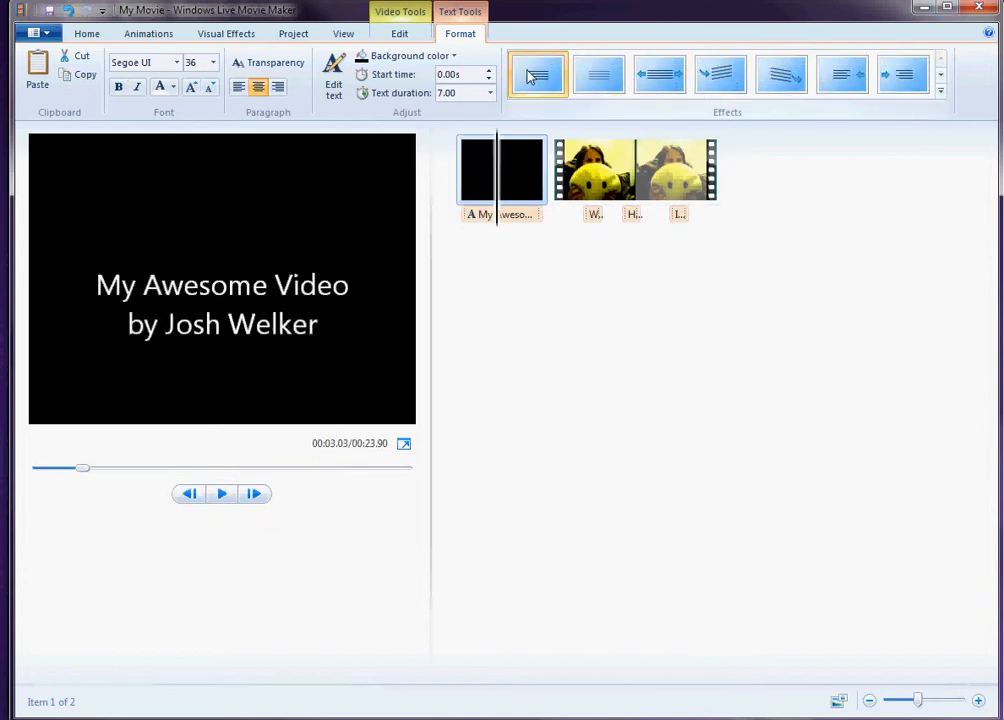
left_click_drag(85, 469, 30, 478)
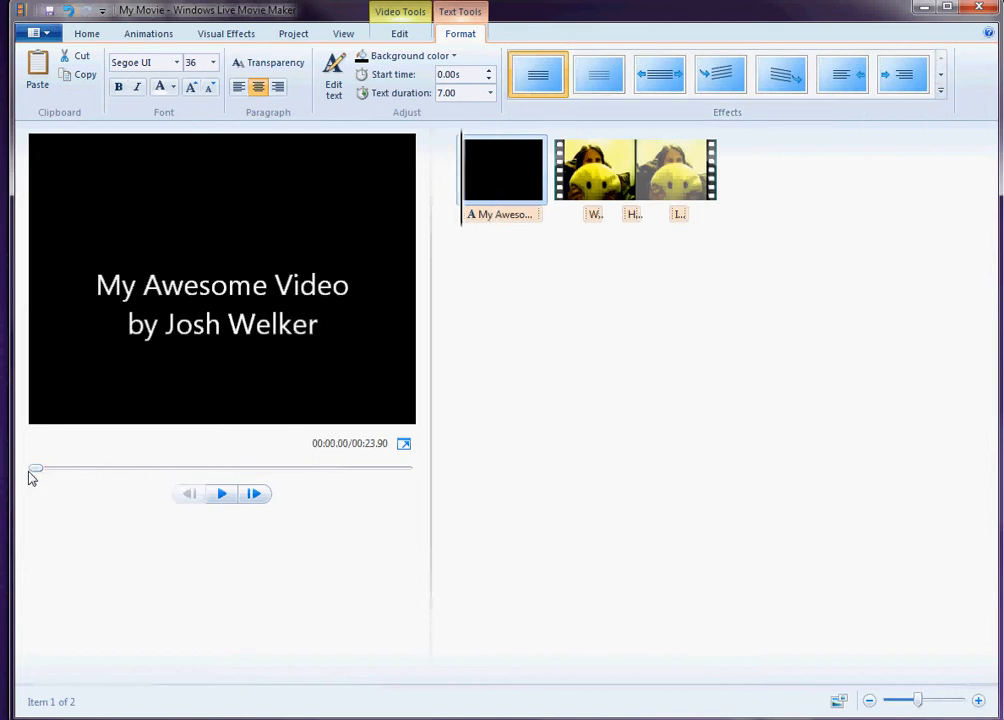
left_click(246, 286)
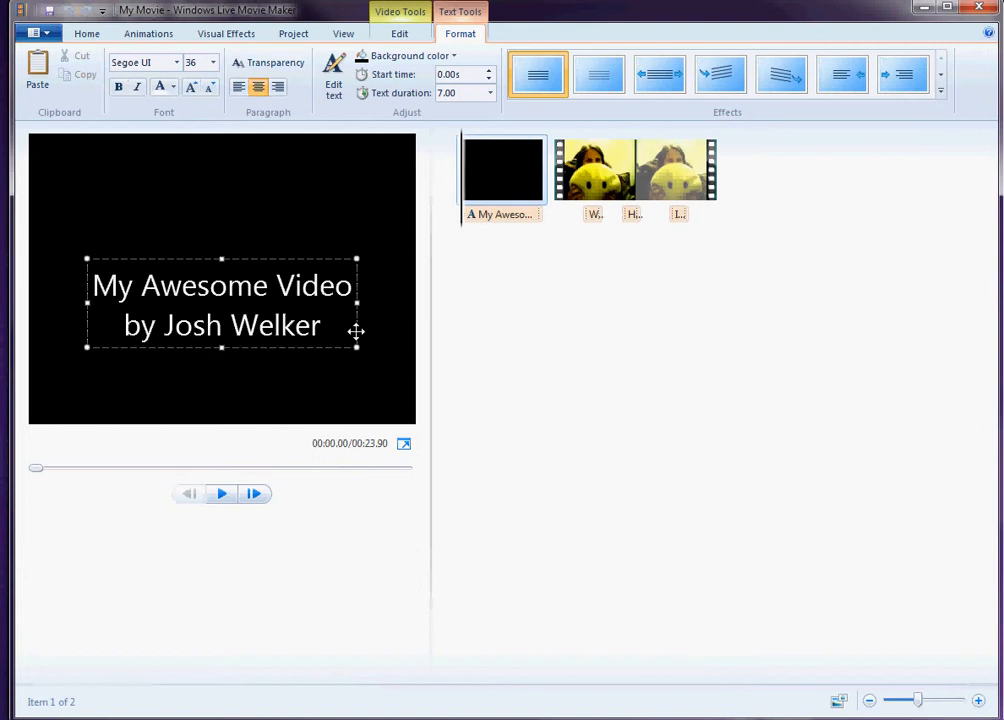
left_click(497, 409)
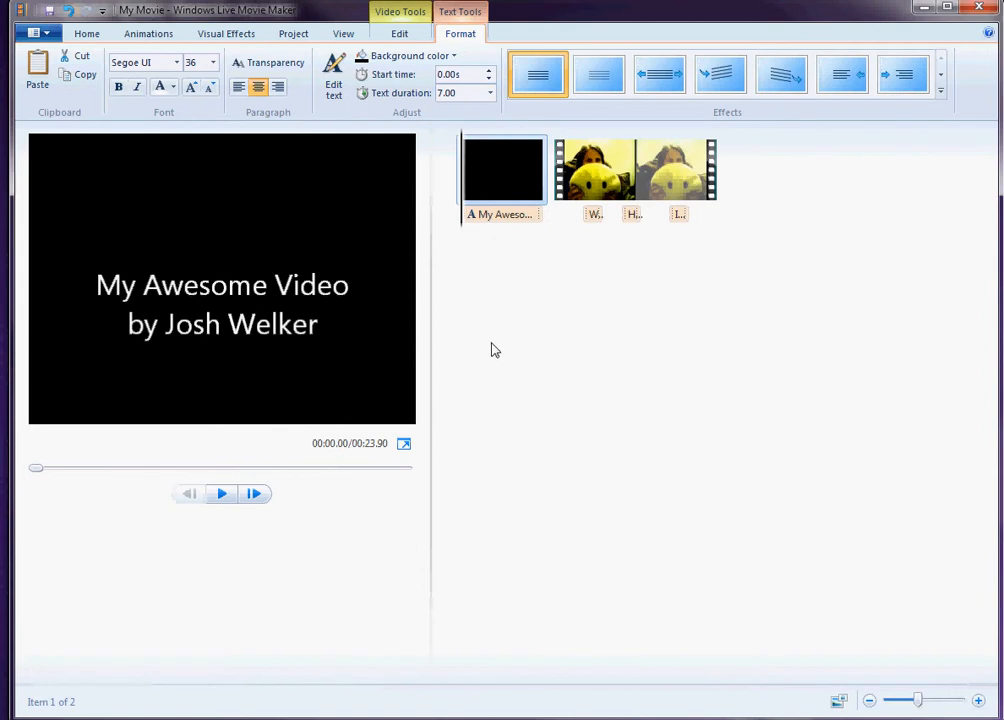
Set both the opening title's text duration and its background clip's duration to 3.00 seconds
left_click(490, 93)
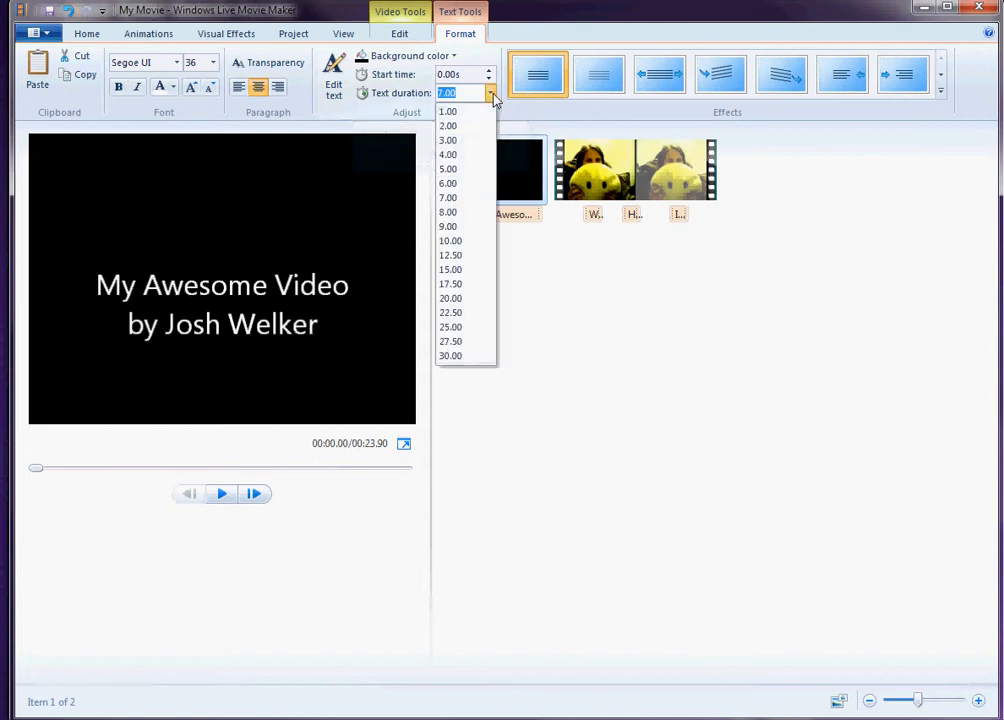
left_click(490, 93)
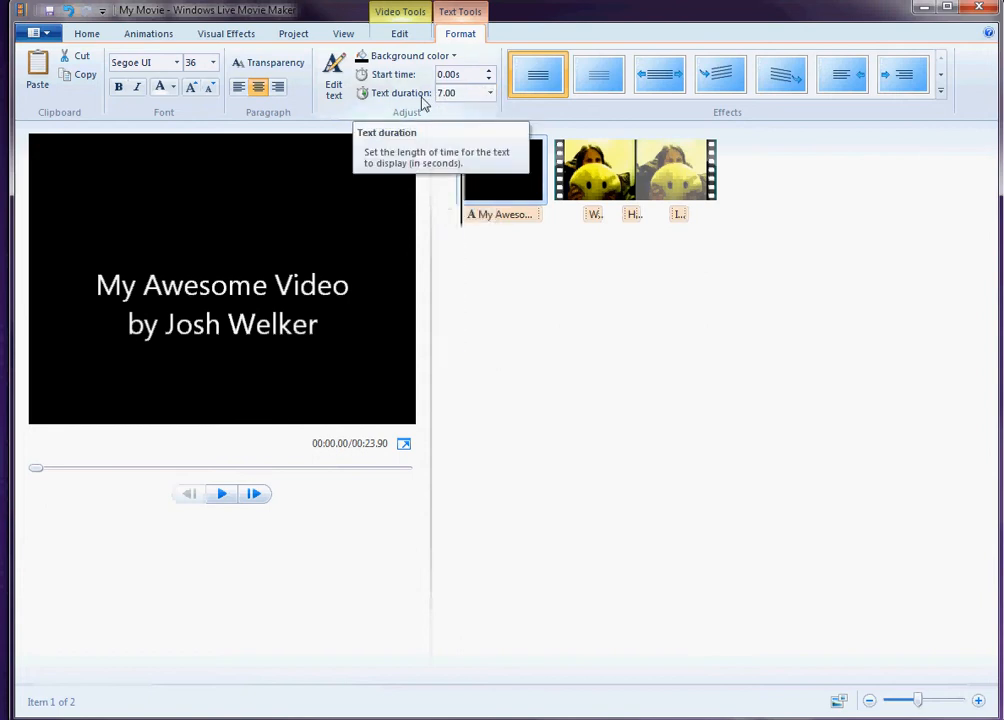
left_click(490, 93)
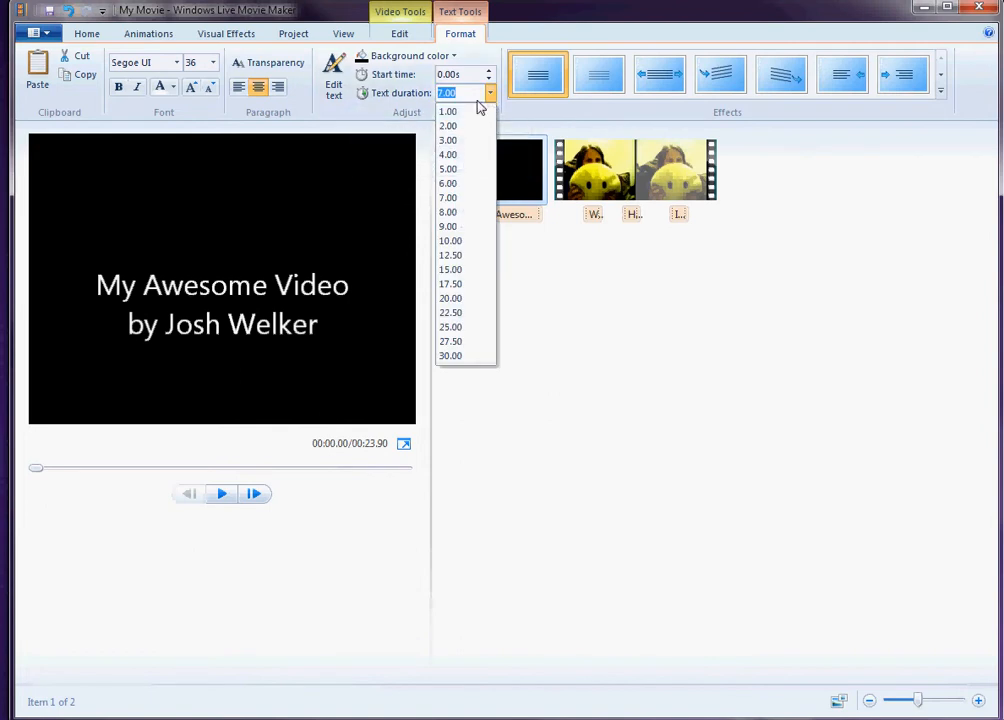
left_click(467, 142)
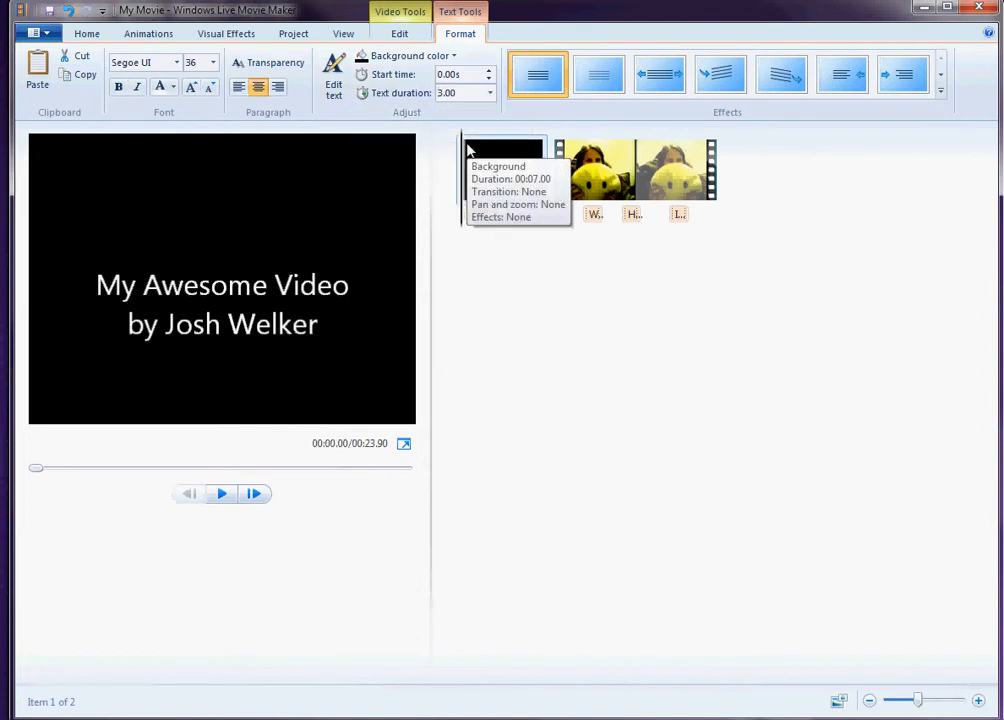
left_click(401, 34)
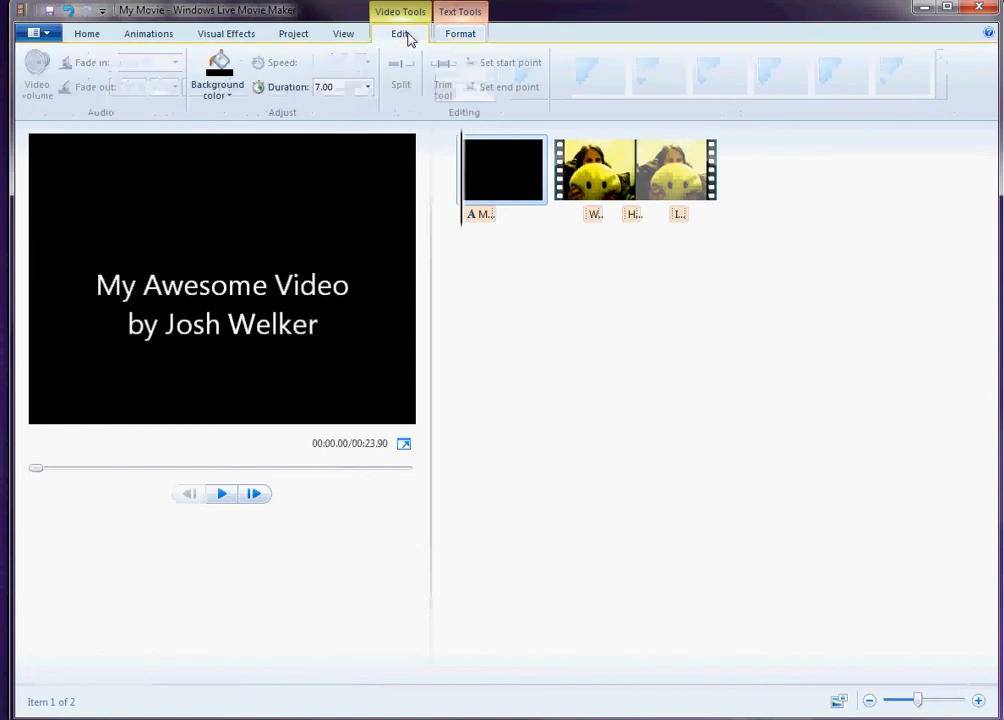
left_click(367, 90)
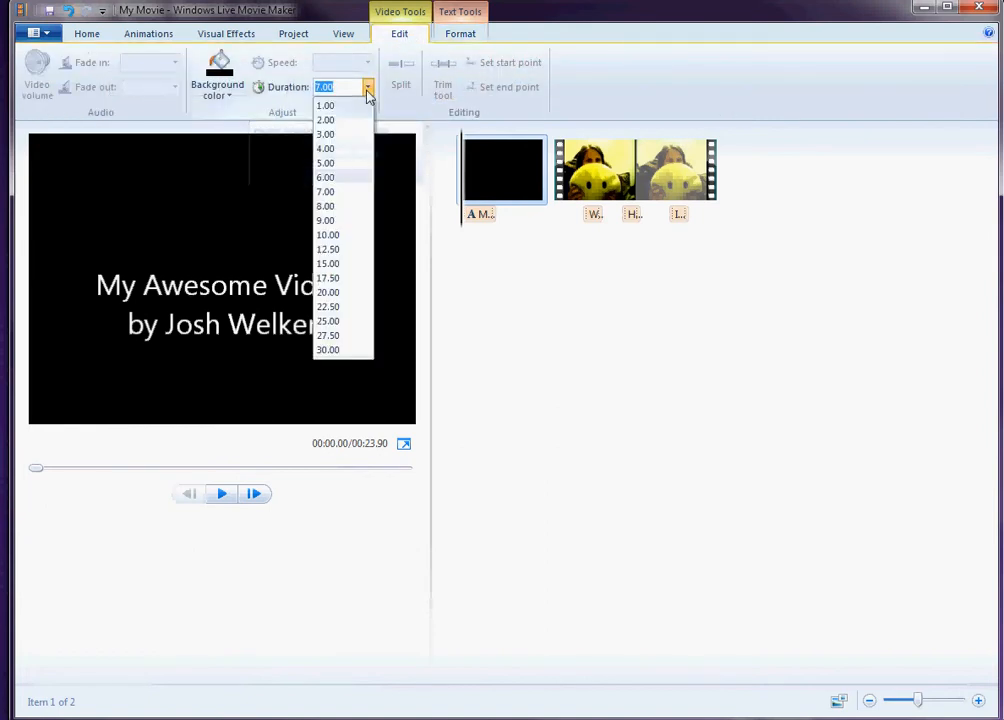
left_click(330, 136)
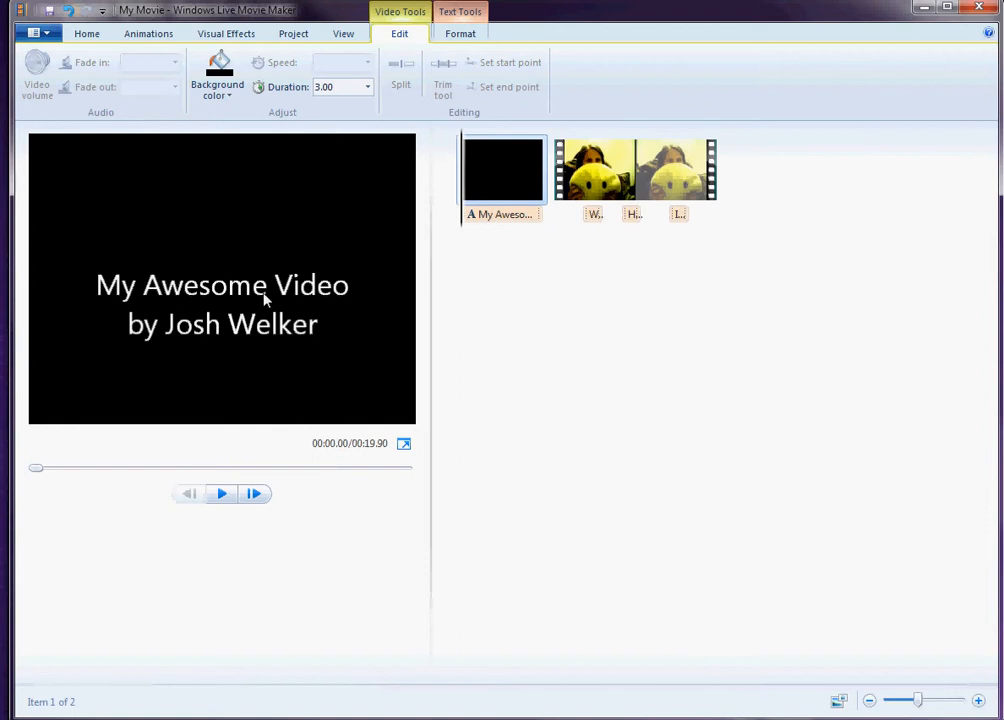
Preview the movie from the start until just past the opening title, pause at about 4 s, and reselect the title clip
left_click(223, 500)
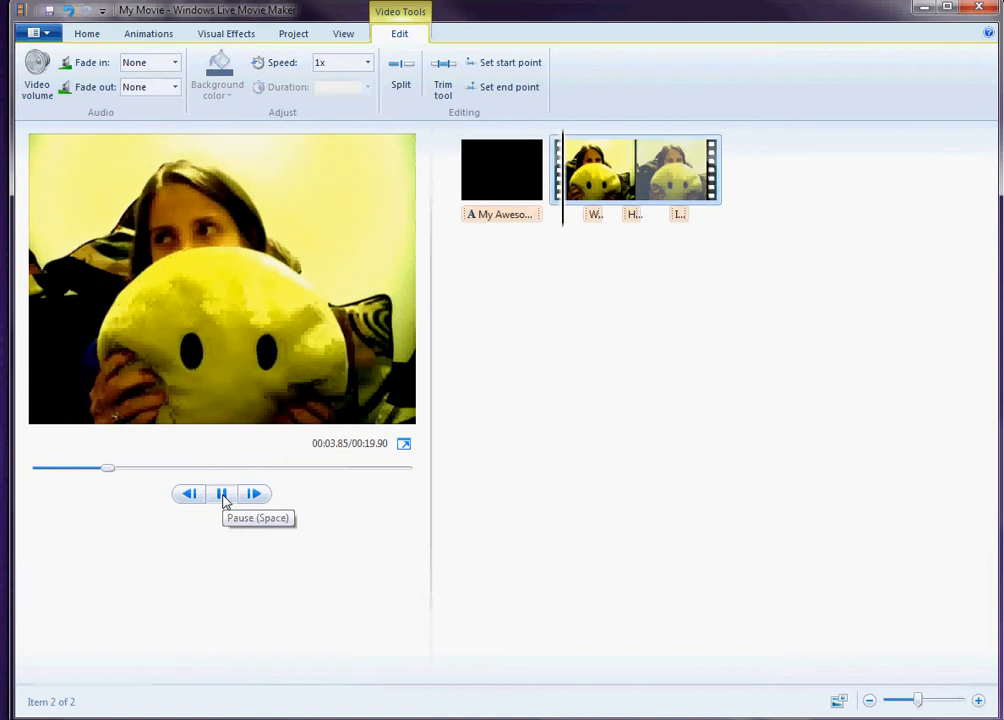
left_click(223, 494)
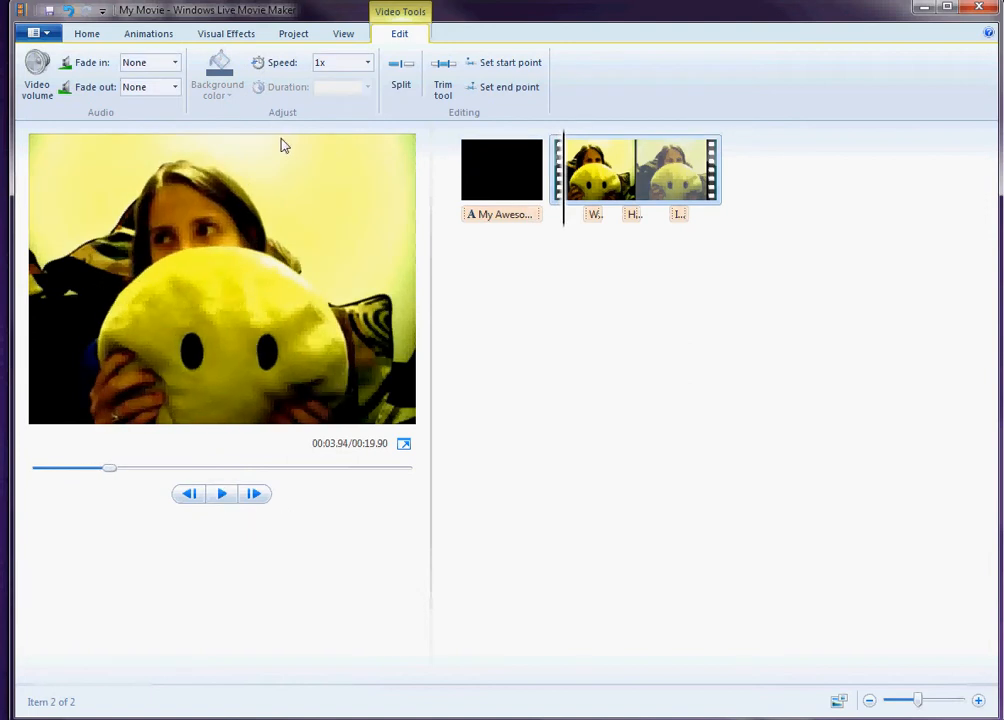
left_click(505, 172)
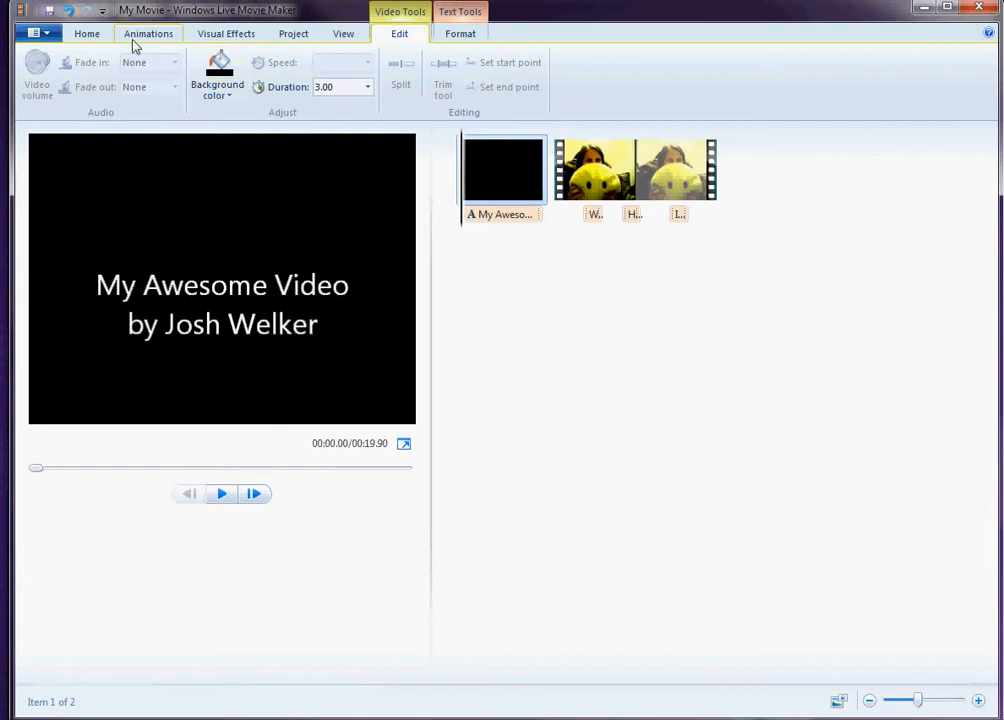
Open the opening title's text for editing, select both of its lines, and leave text editing
left_click(458, 35)
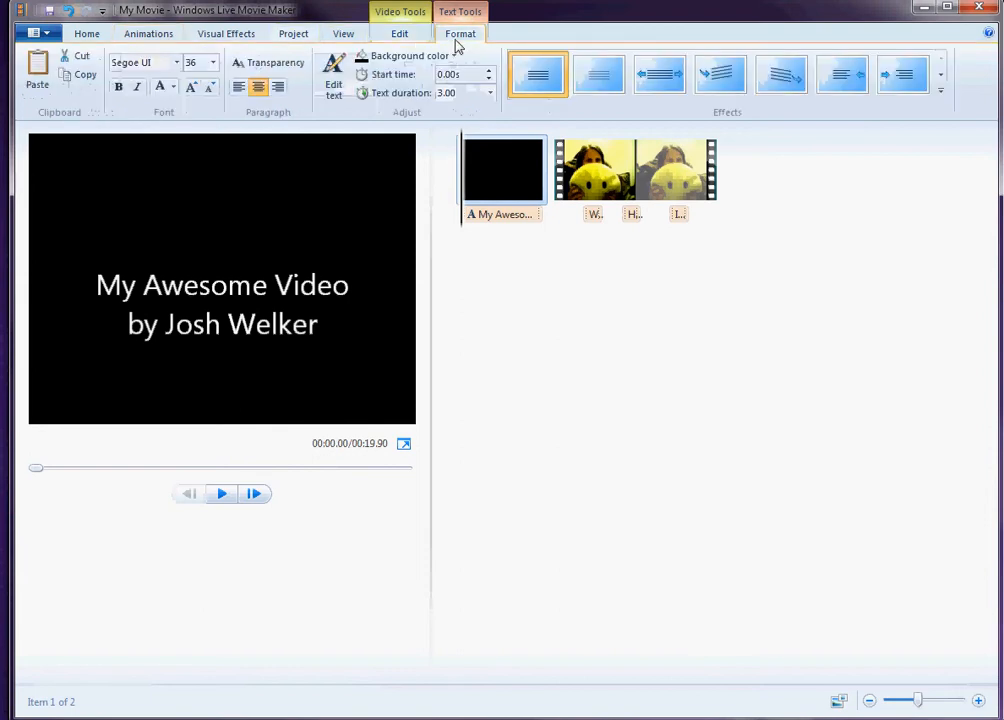
left_click(253, 309)
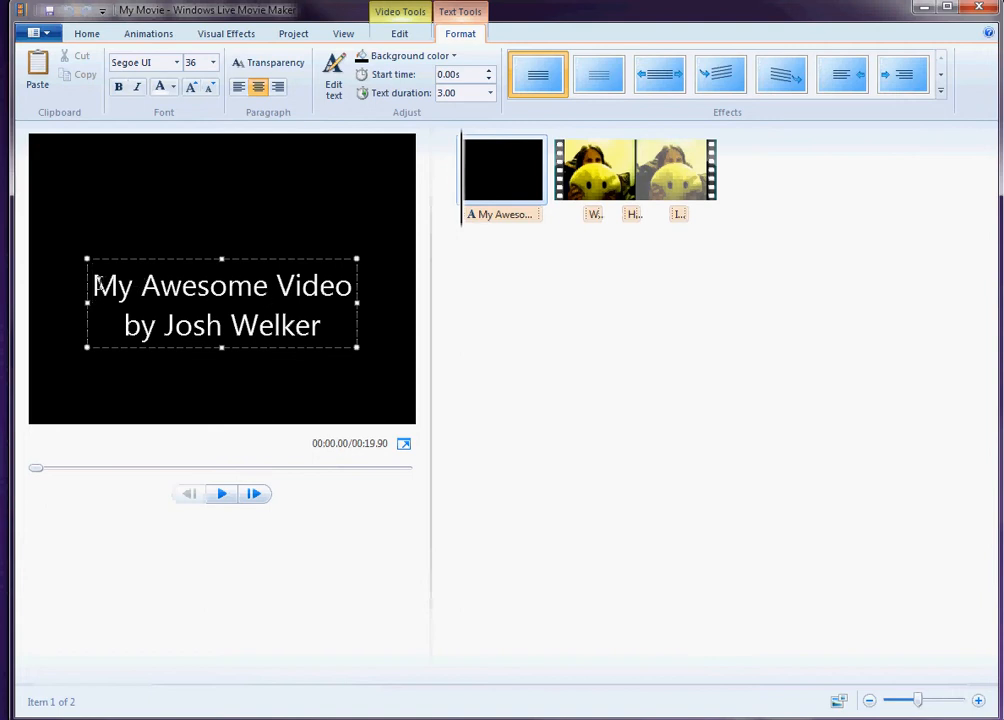
left_click_drag(98, 283, 260, 312)
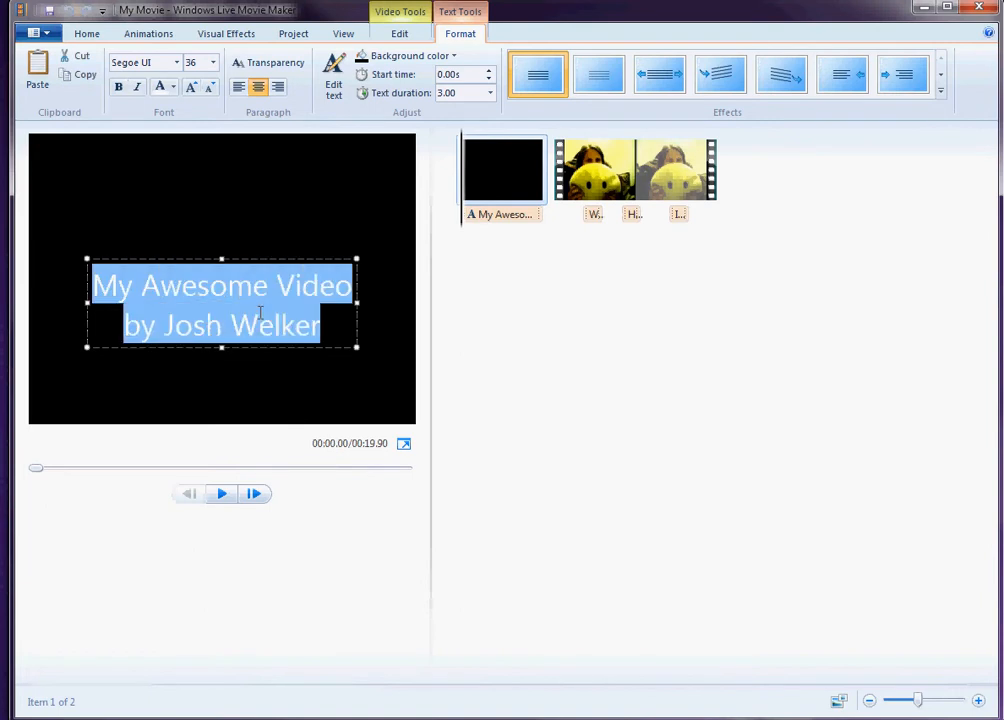
left_click(360, 204)
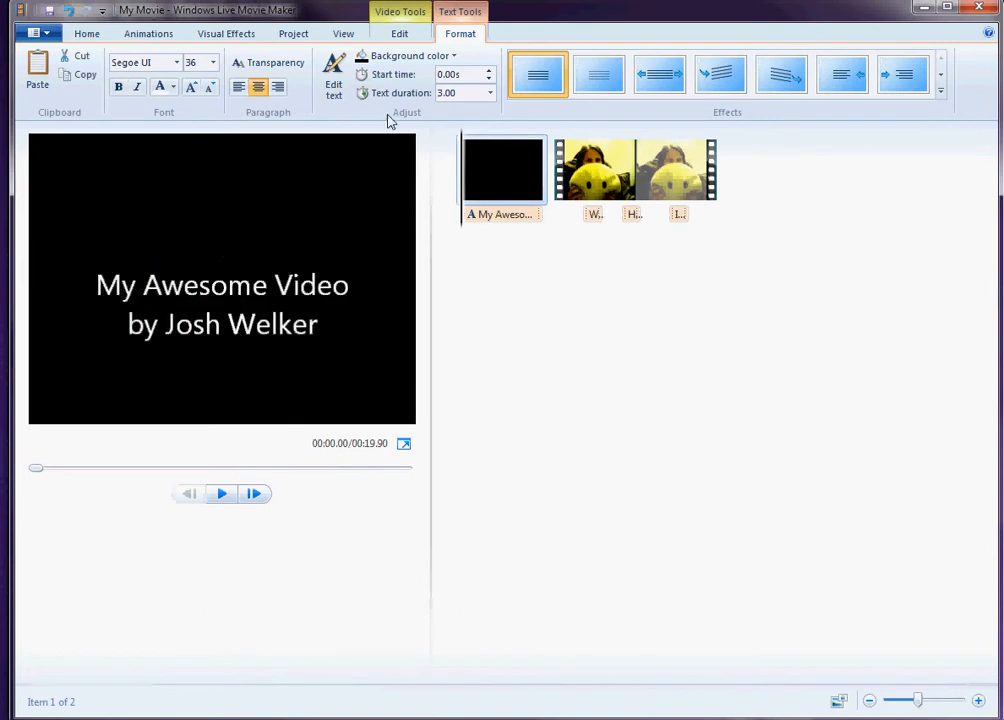
Try a pale lavender background on the opening title and replace it with dark blue
left_click(405, 58)
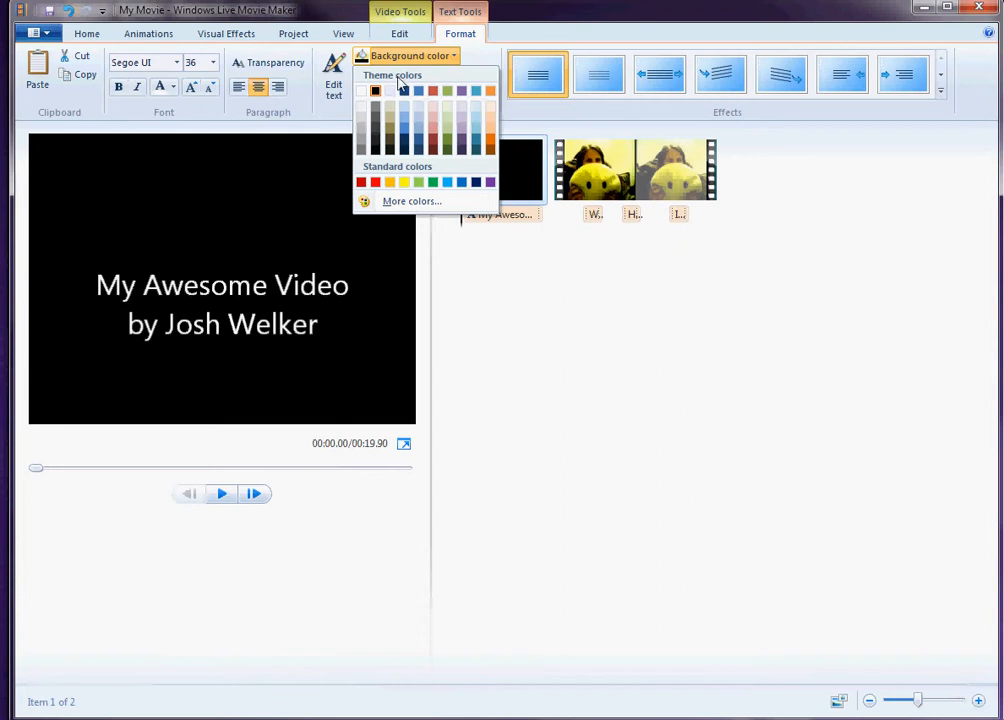
left_click(392, 92)
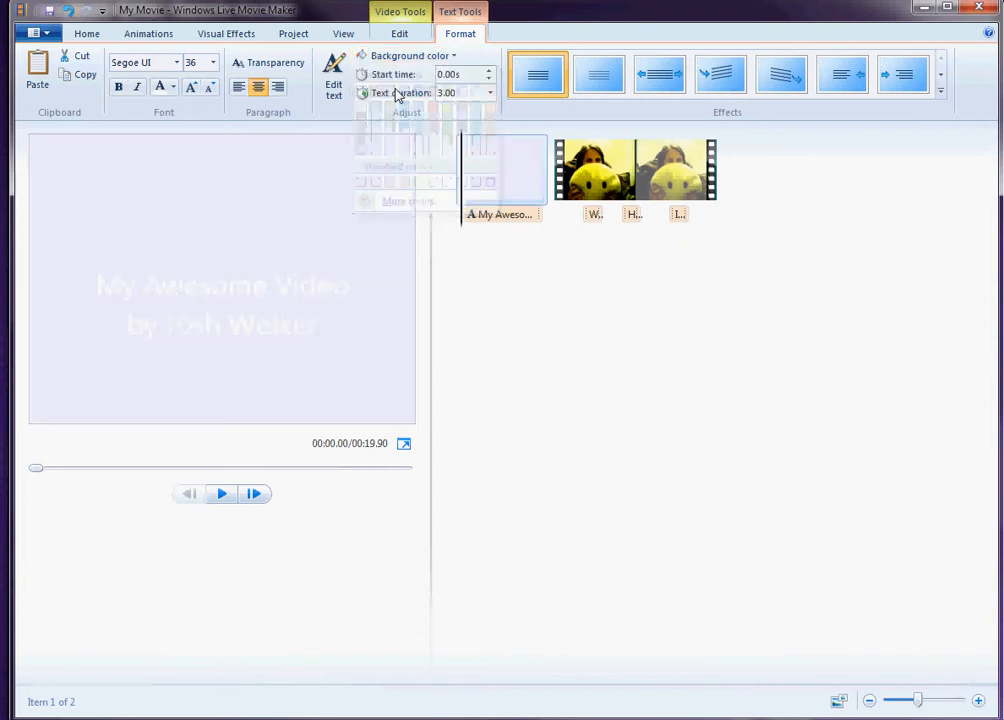
left_click(450, 57)
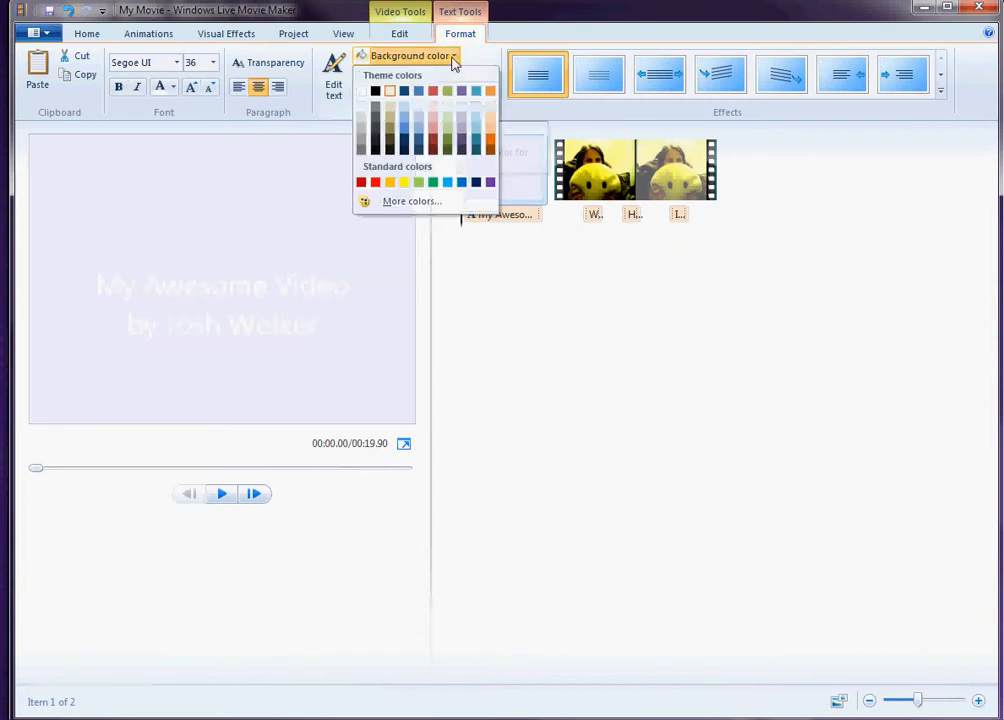
left_click(405, 146)
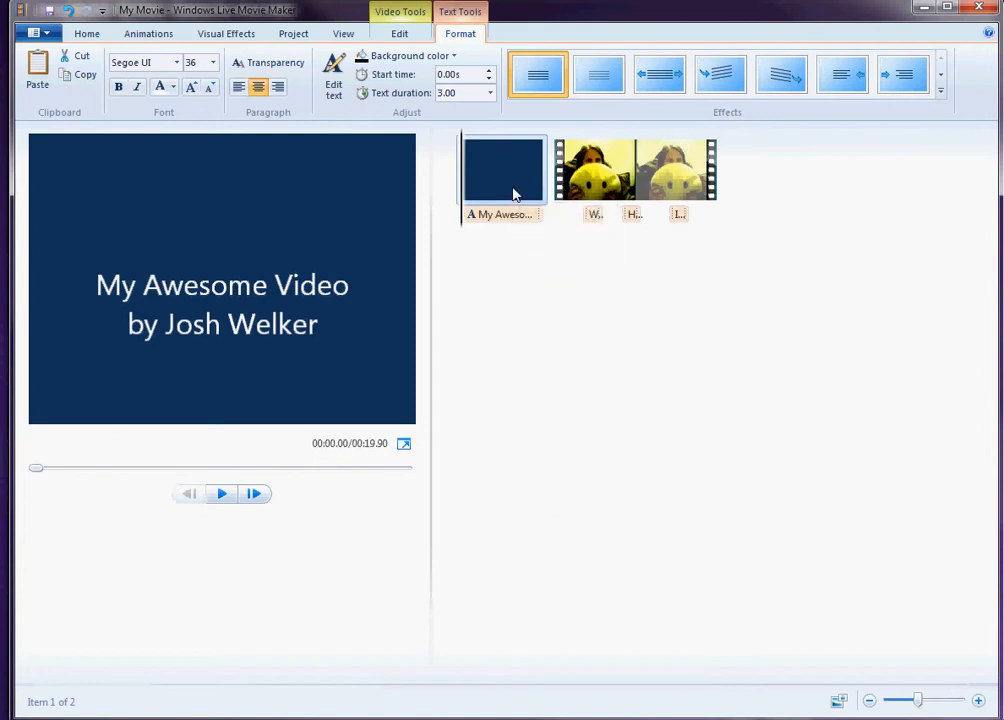
Delete the opening title and put the image video tutorial.png in its place before the video clip
key("Delete")
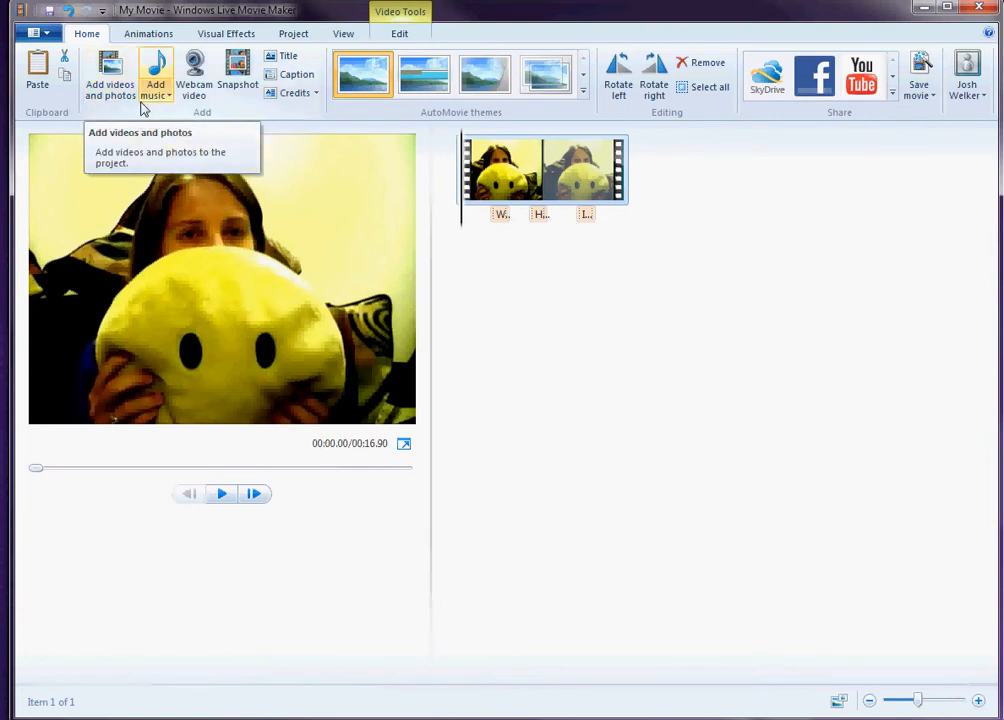
left_click(125, 100)
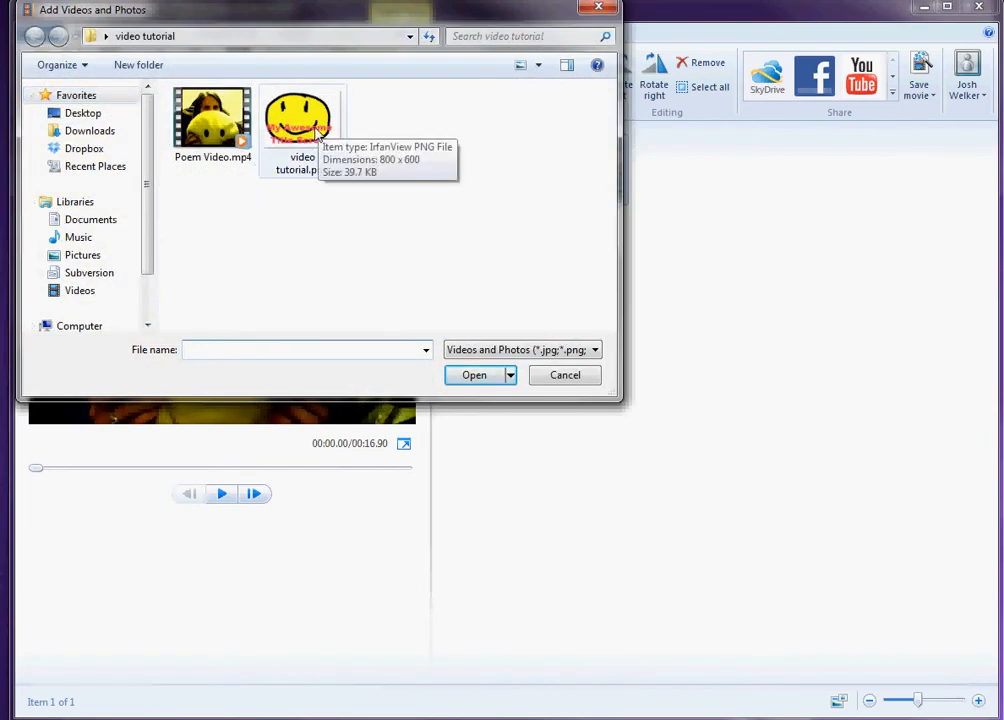
double_click(320, 137)
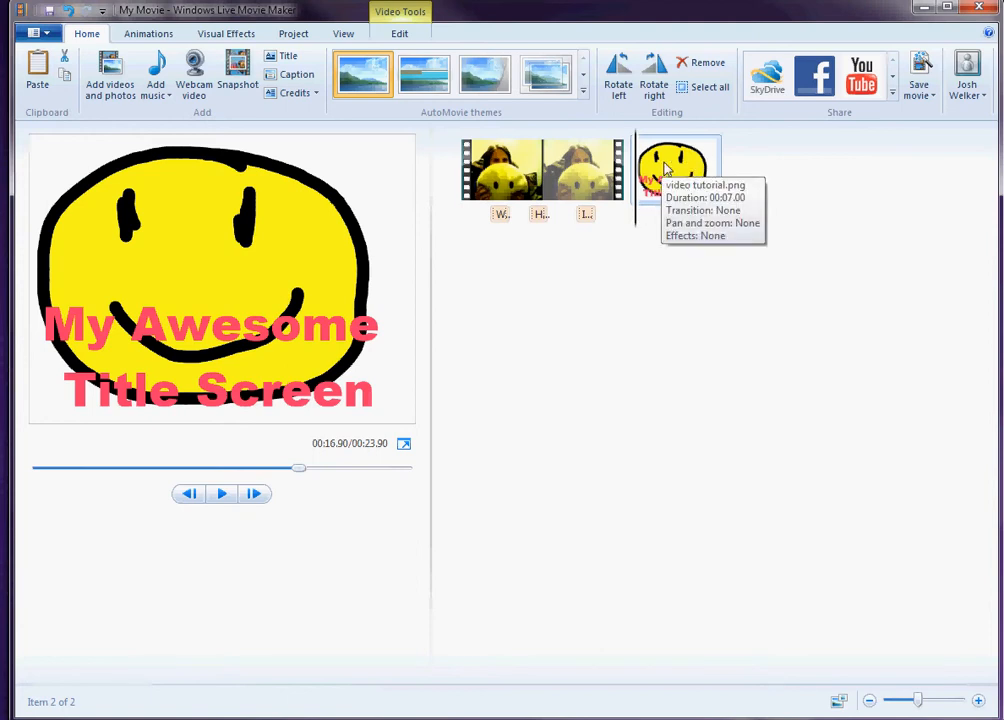
left_click_drag(683, 164, 462, 188)
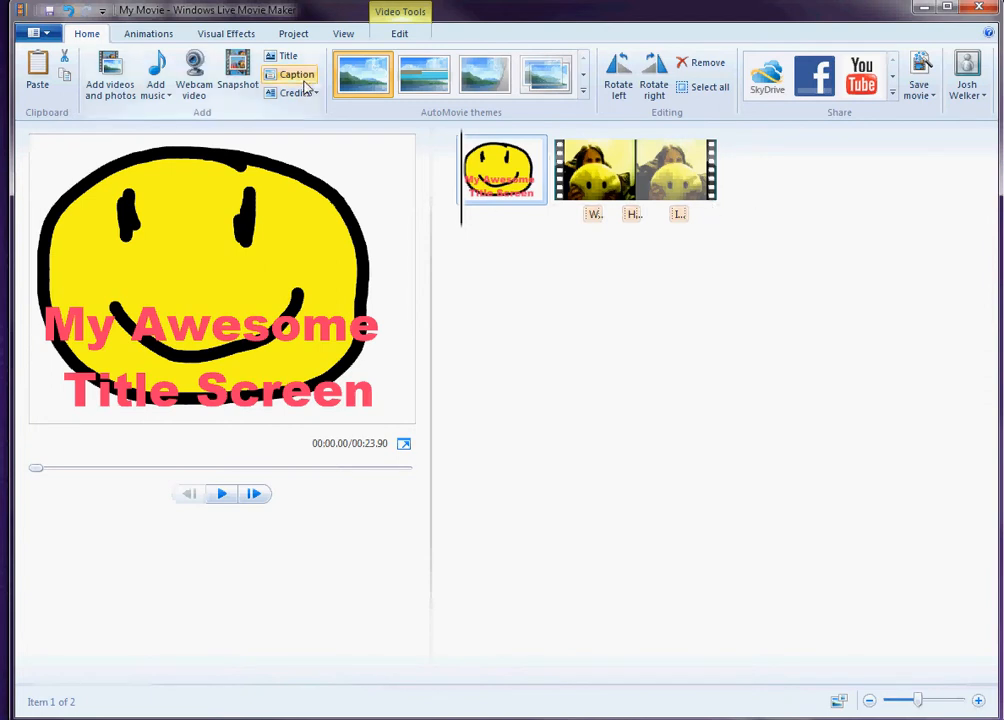
Set the display duration of the title image to 3.00 seconds
left_click(402, 36)
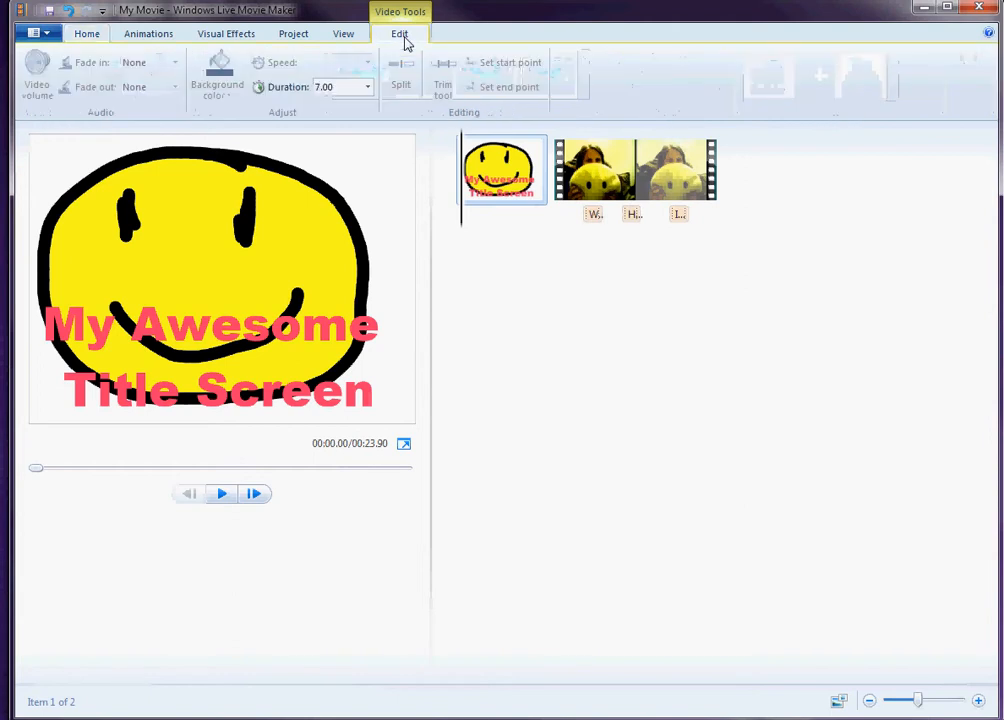
left_click(369, 89)
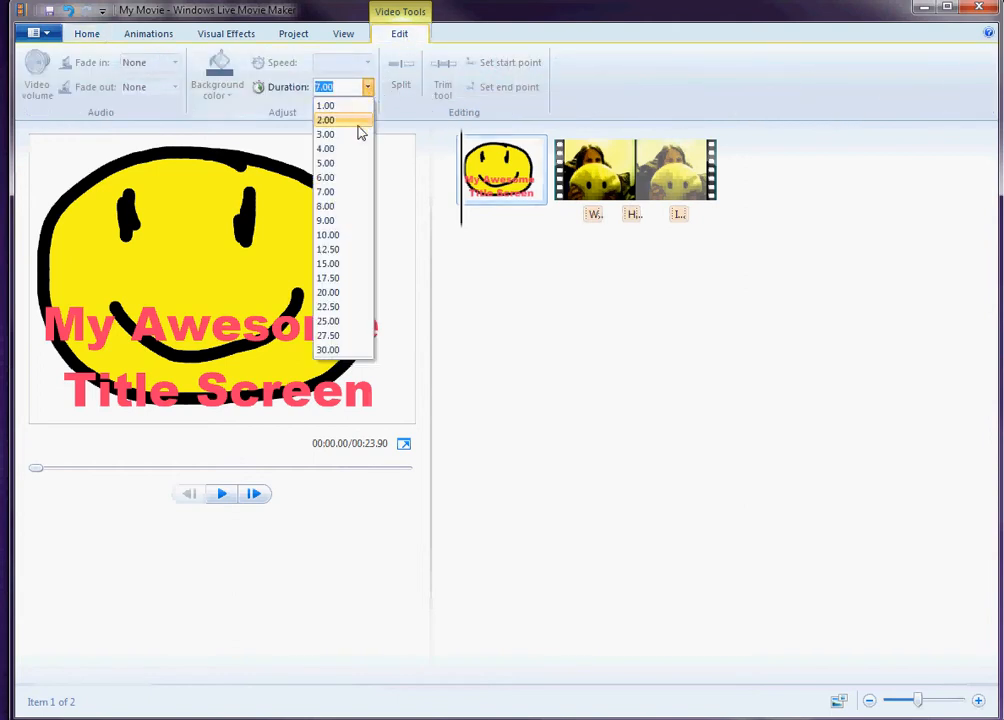
left_click(356, 134)
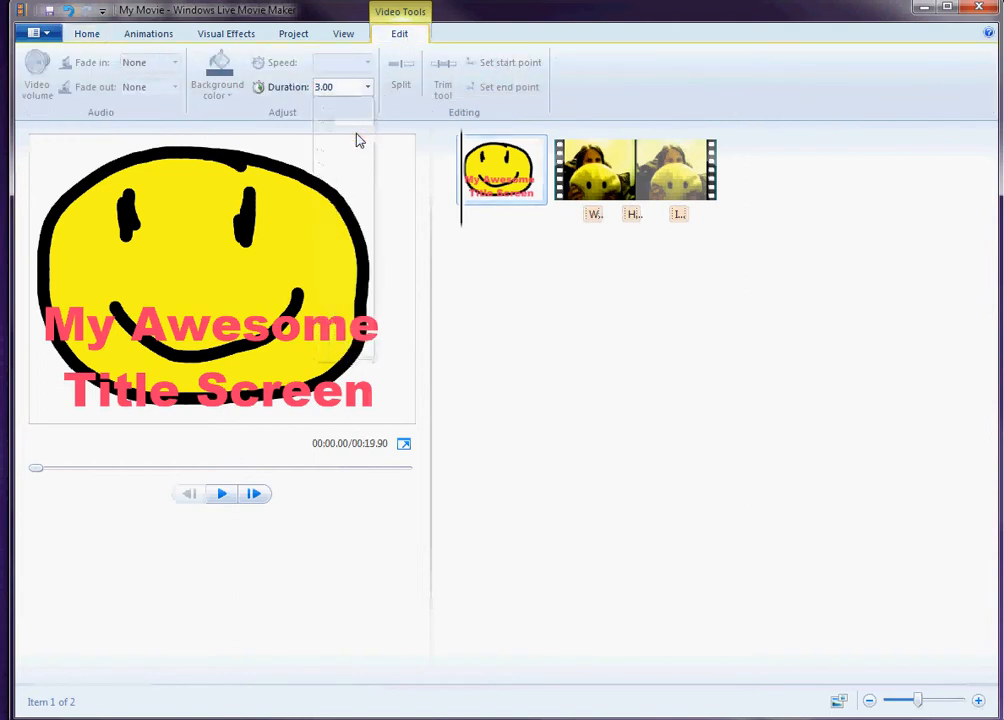
Preview the title image's transition into the video, pause at about 4 s, and return the playhead to the start
left_click(223, 495)
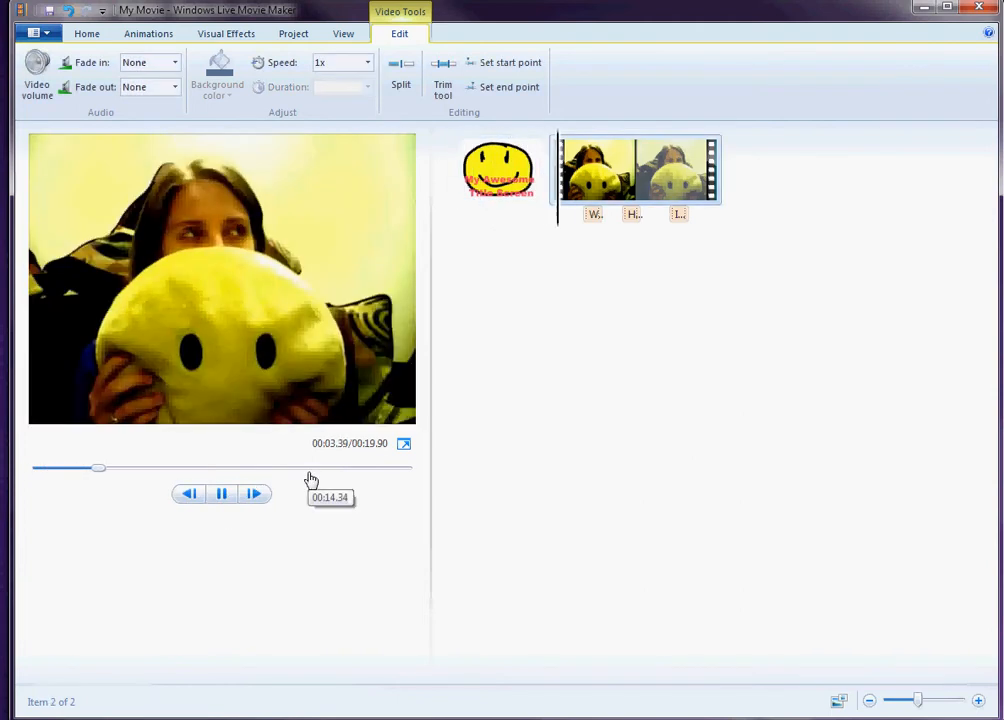
left_click(222, 496)
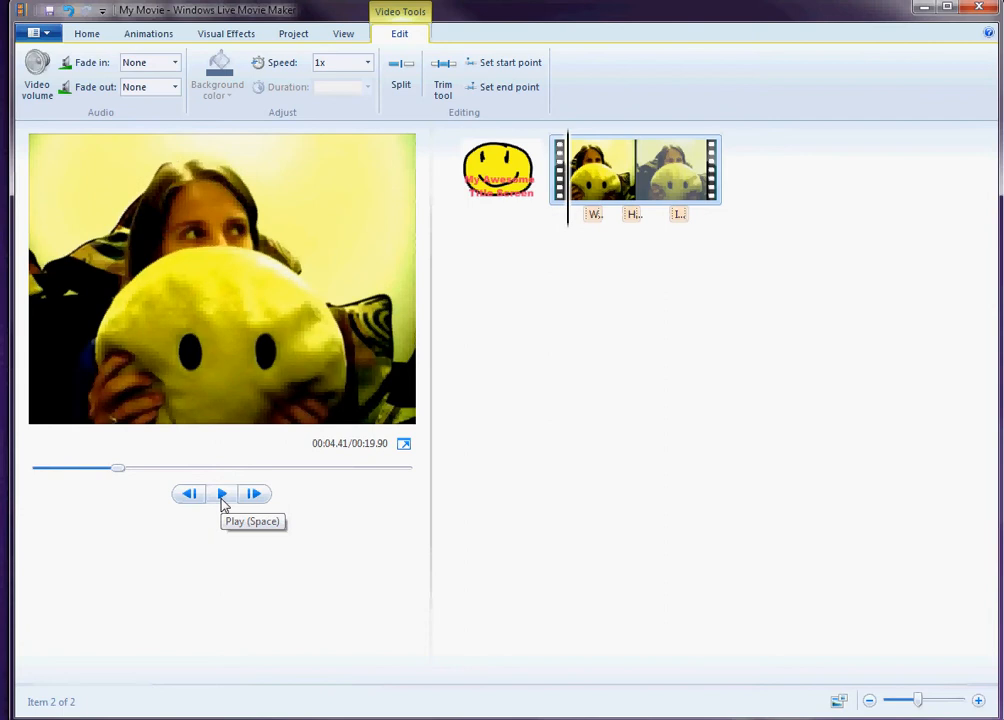
left_click_drag(118, 468, 22, 468)
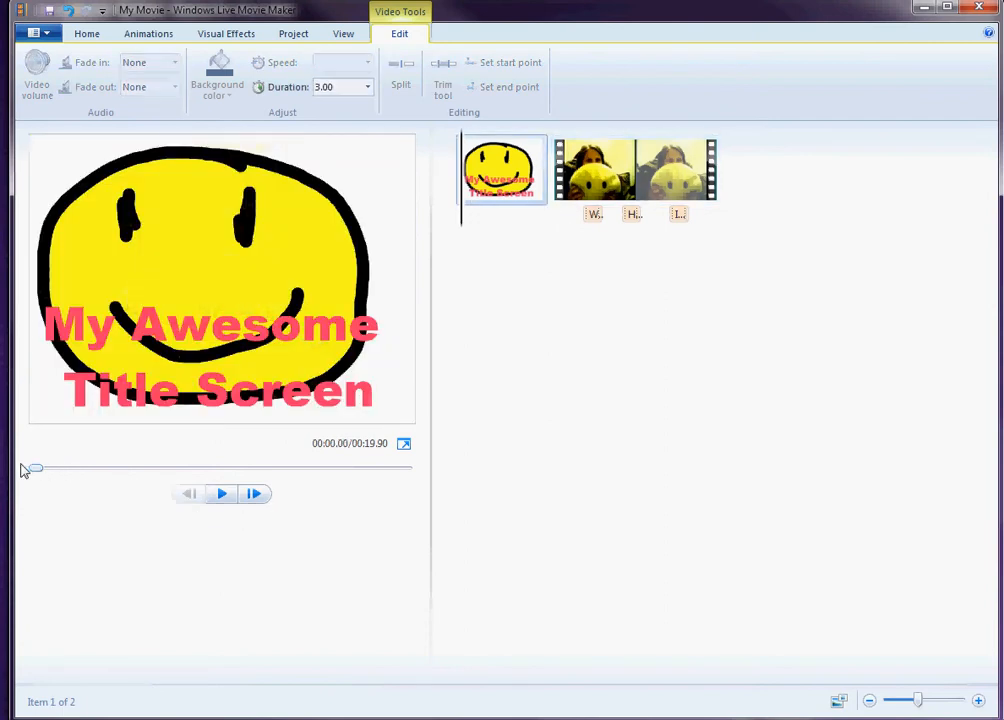
Export the movie with the computer setting to the Desktop as a Windows Media Video file named "subtitles tutorial"
left_click(82, 40)
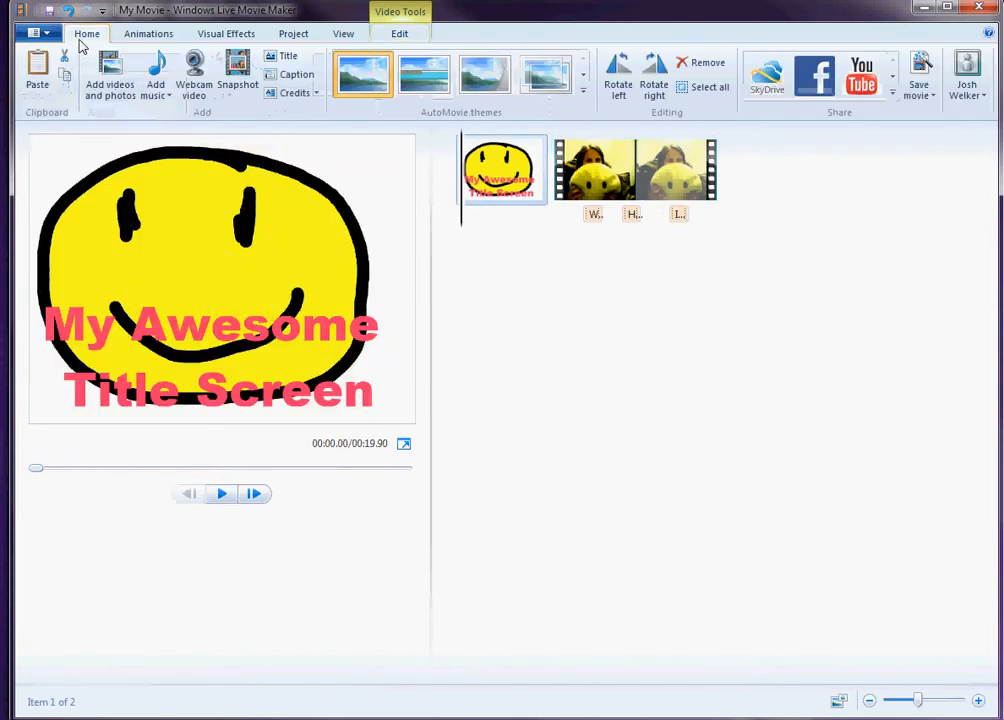
left_click(926, 98)
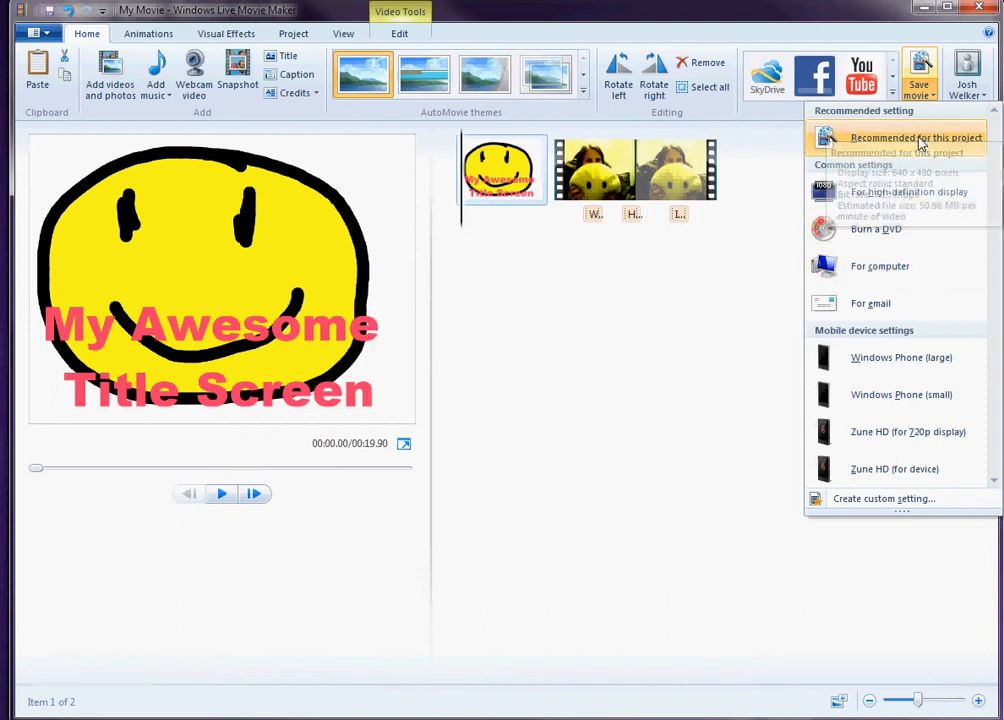
left_click(877, 268)
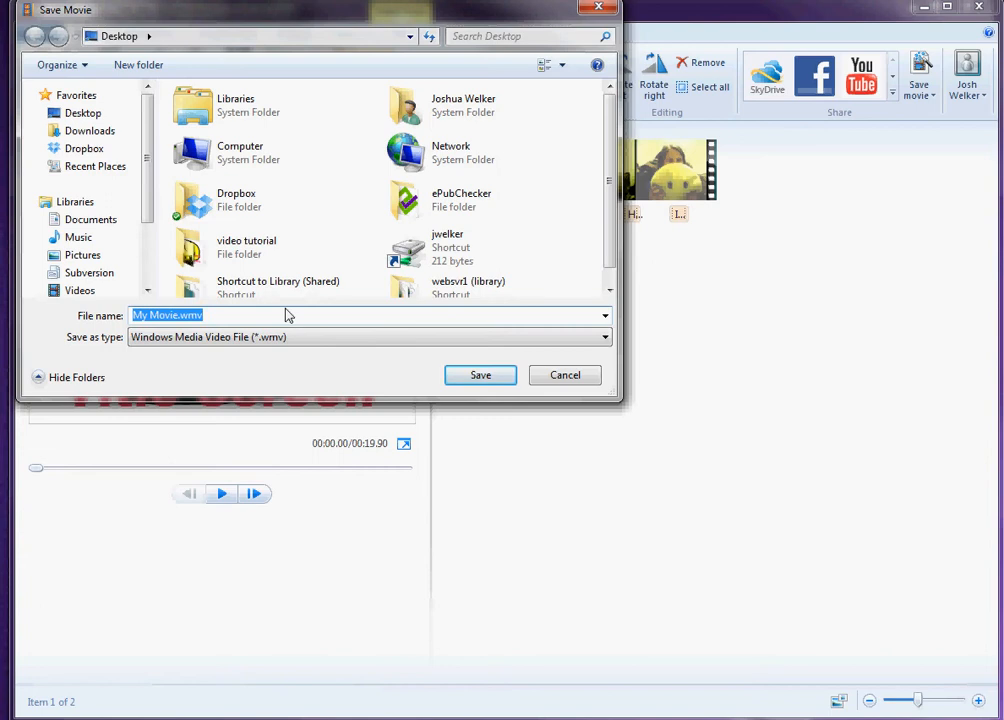
type("subtitles tut")
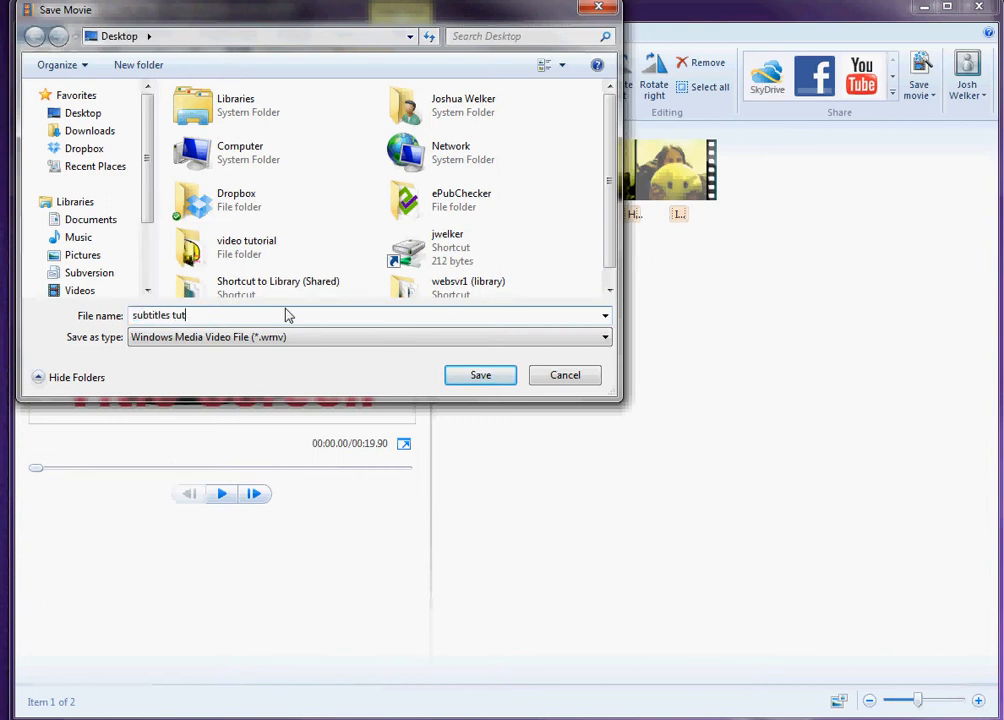
type("orial")
left_click(82, 113)
left_click(479, 375)
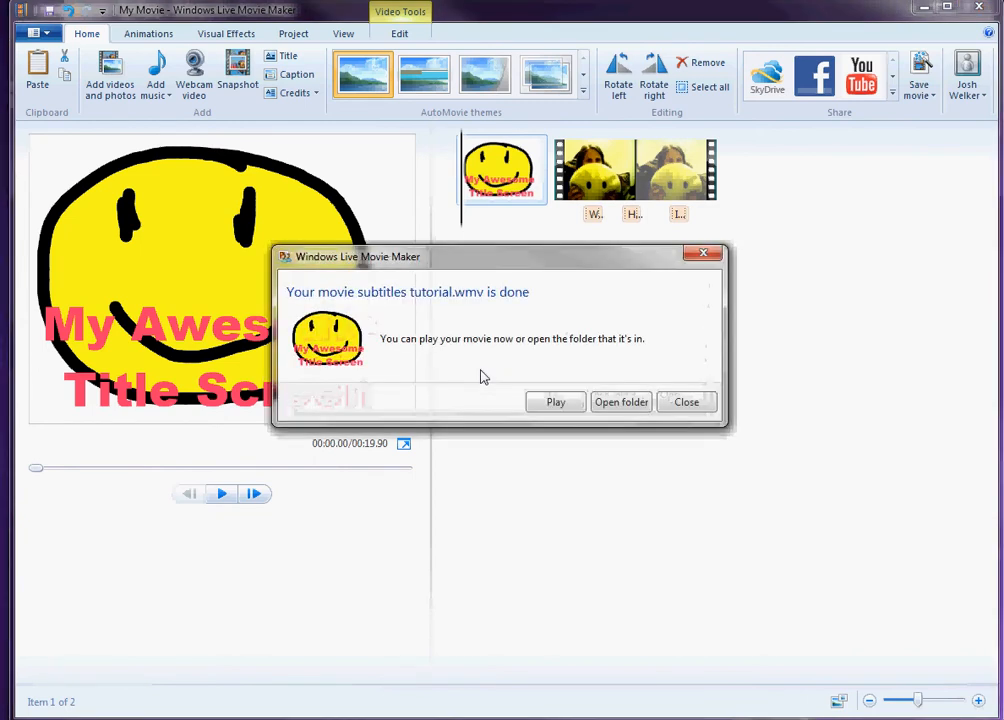
Play the exported movie to check its title and captions, pause at about 7 s, and close the player
left_click(556, 403)
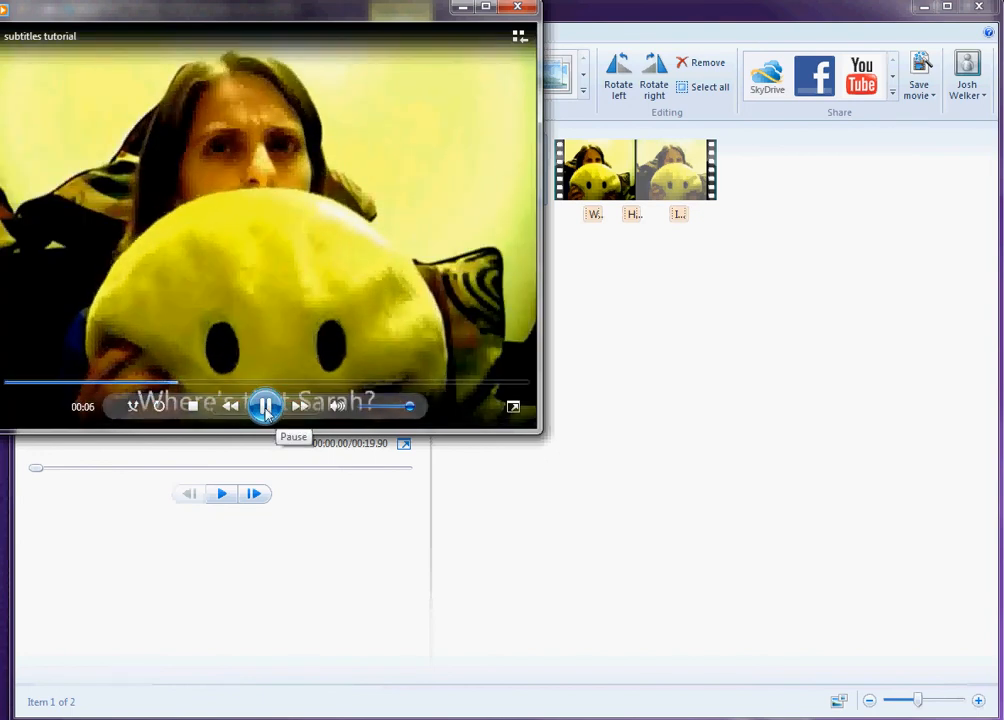
left_click(265, 405)
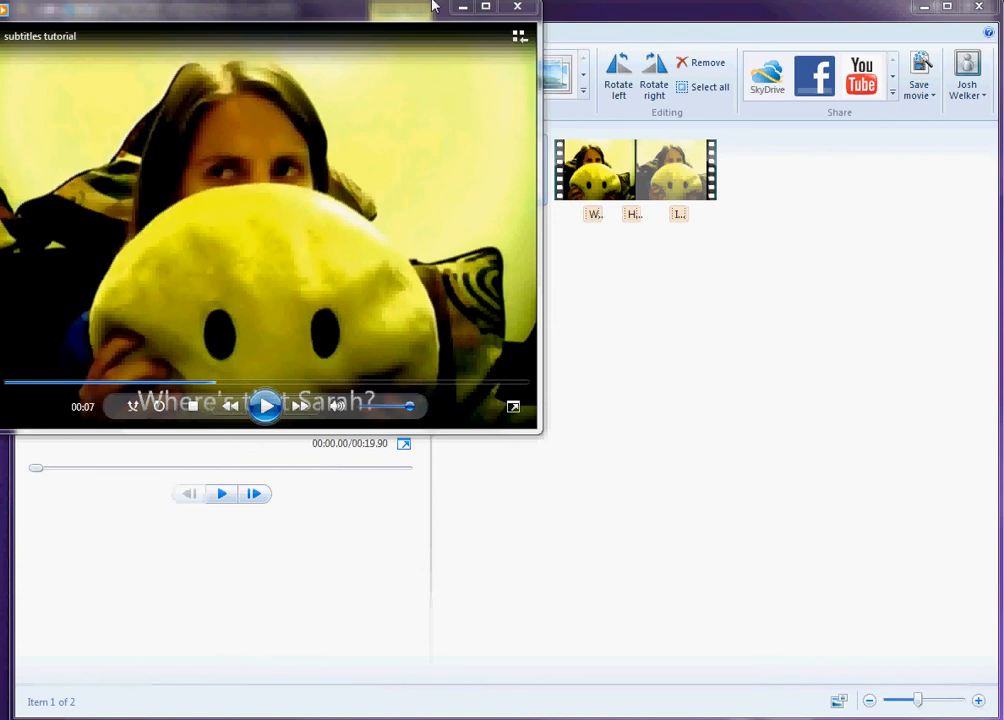
left_click(526, 9)
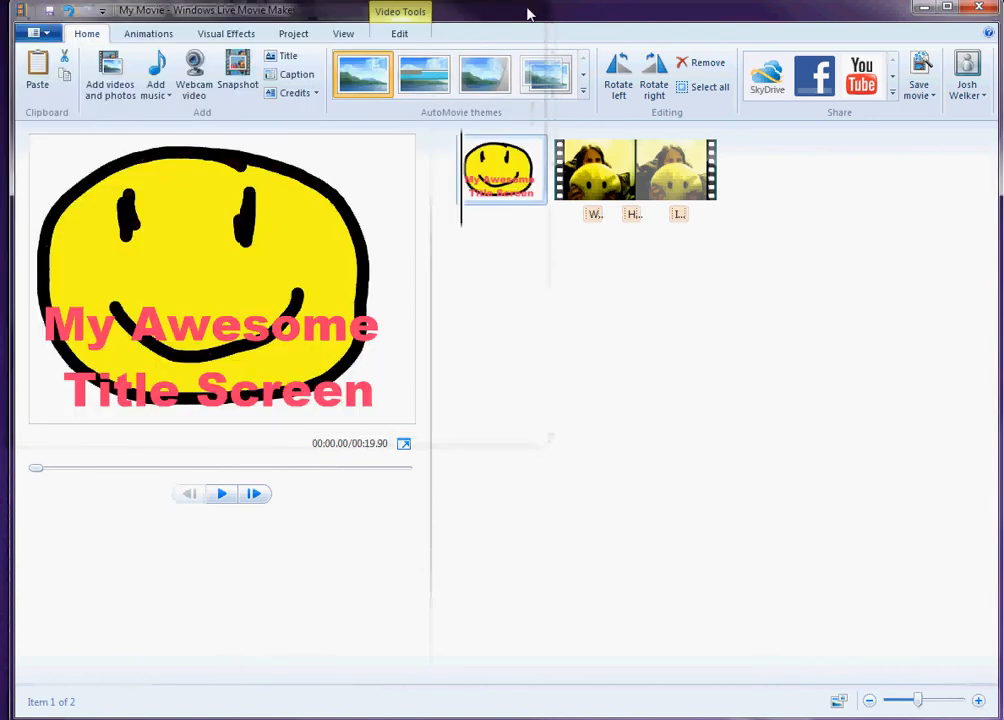